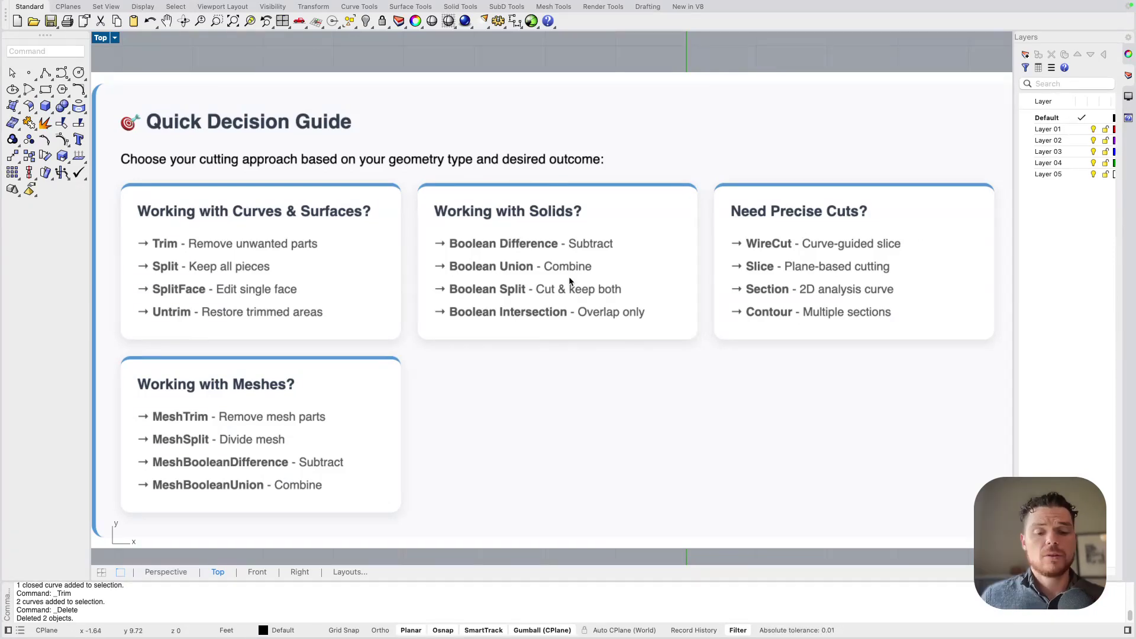
# Draw an upright rectangle in the Top view, in the empty area beside the Quick Decision Guide picture.
pyautogui.scroll(3, 464, 231)
pyautogui.scroll(-3, 420, 235)
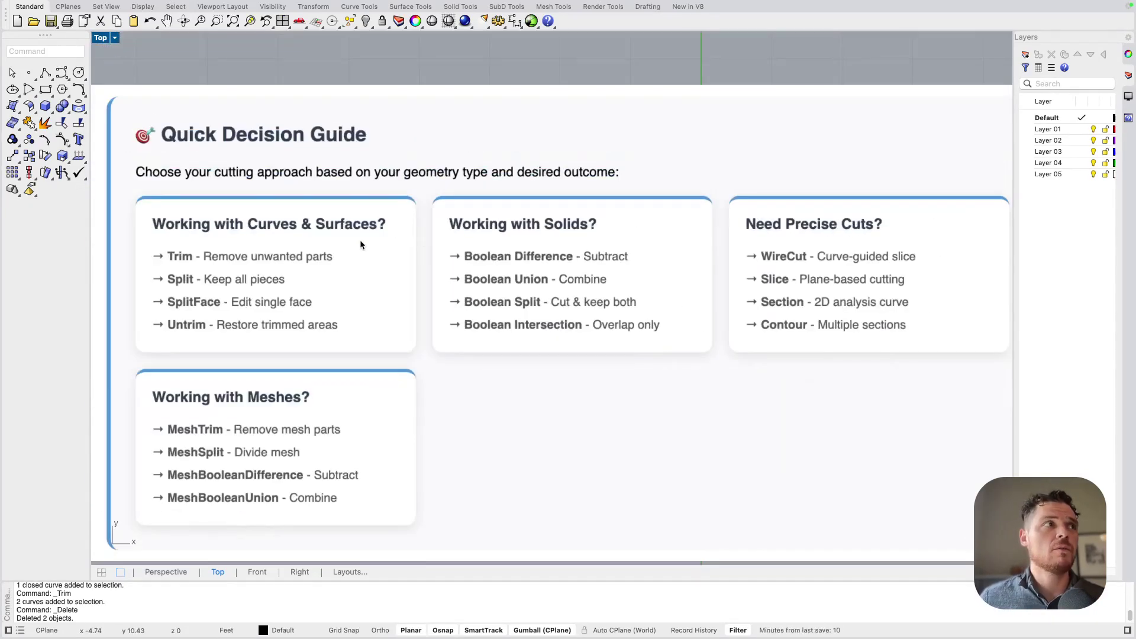
pyautogui.scroll(-5, 331, 240)
pyautogui.moveTo(577, 284); pyautogui.dragTo(460, 240, button='right')
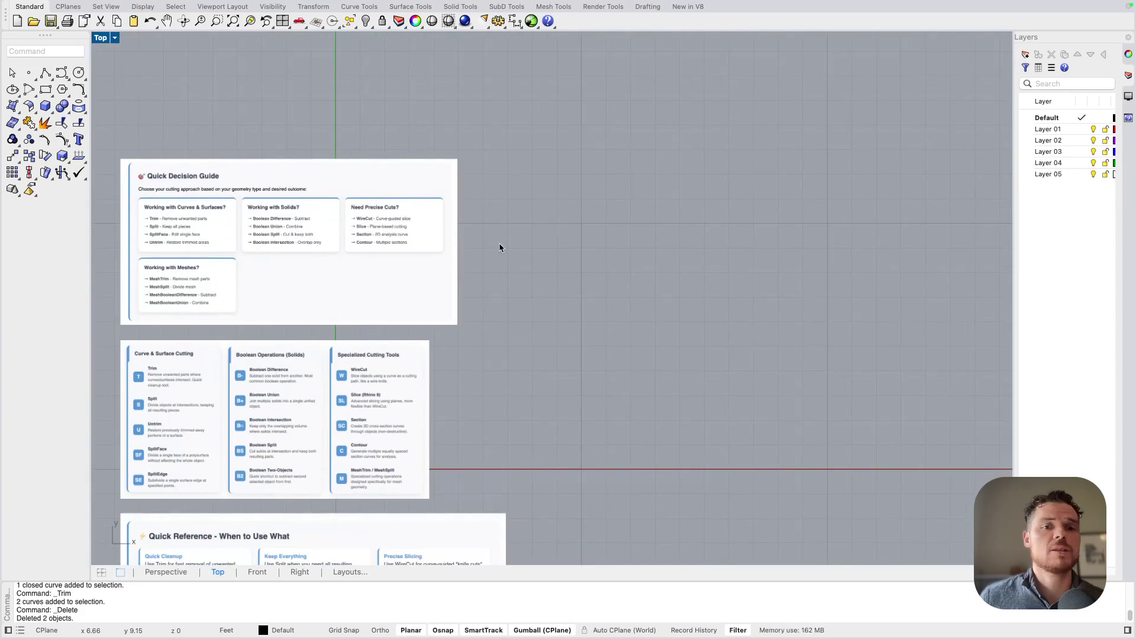
pyautogui.click(46, 90)
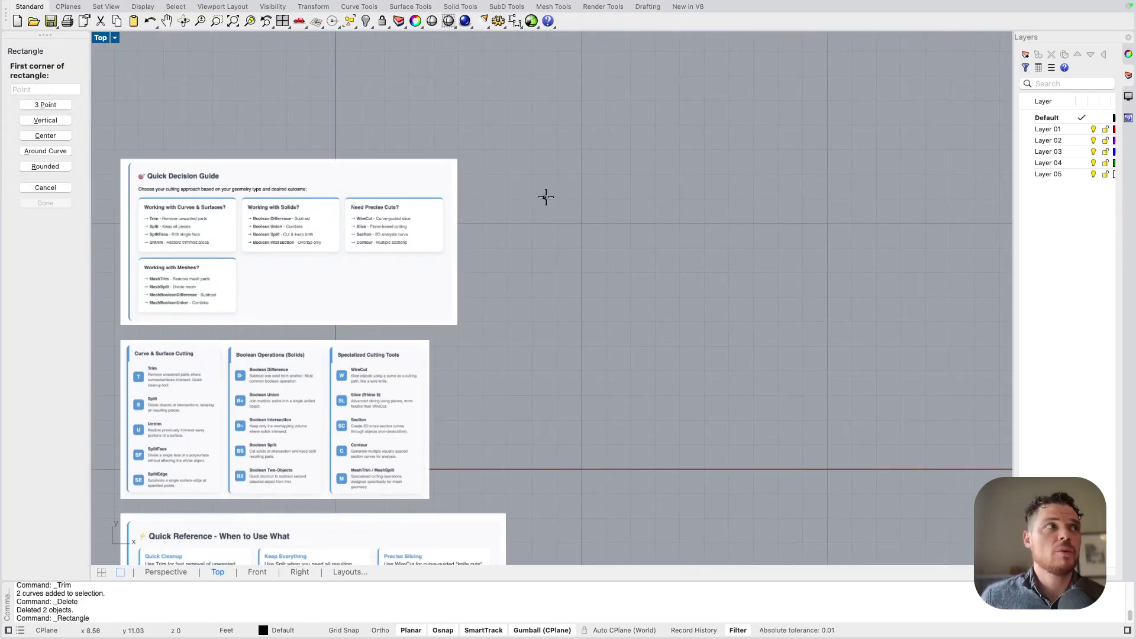
pyautogui.click(624, 219)
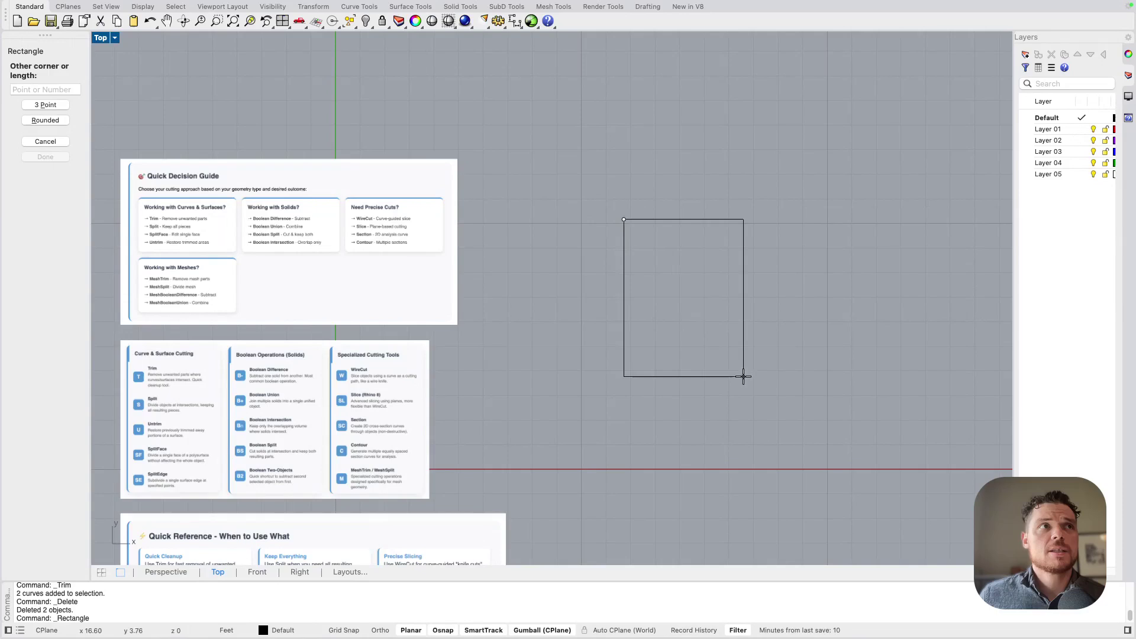
pyautogui.click(742, 397)
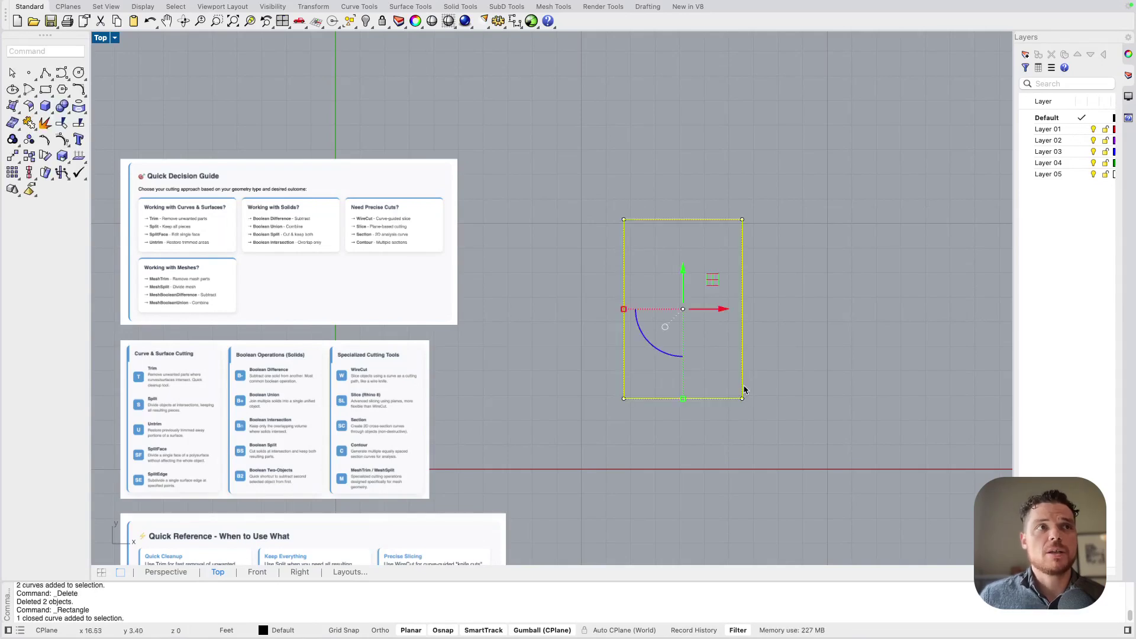
# Copy and paste the rectangle in place and move the copy diagonally toward positive X and negative Y so both rectangles overlap.
pyautogui.press('super+c')
pyautogui.press('super+v')
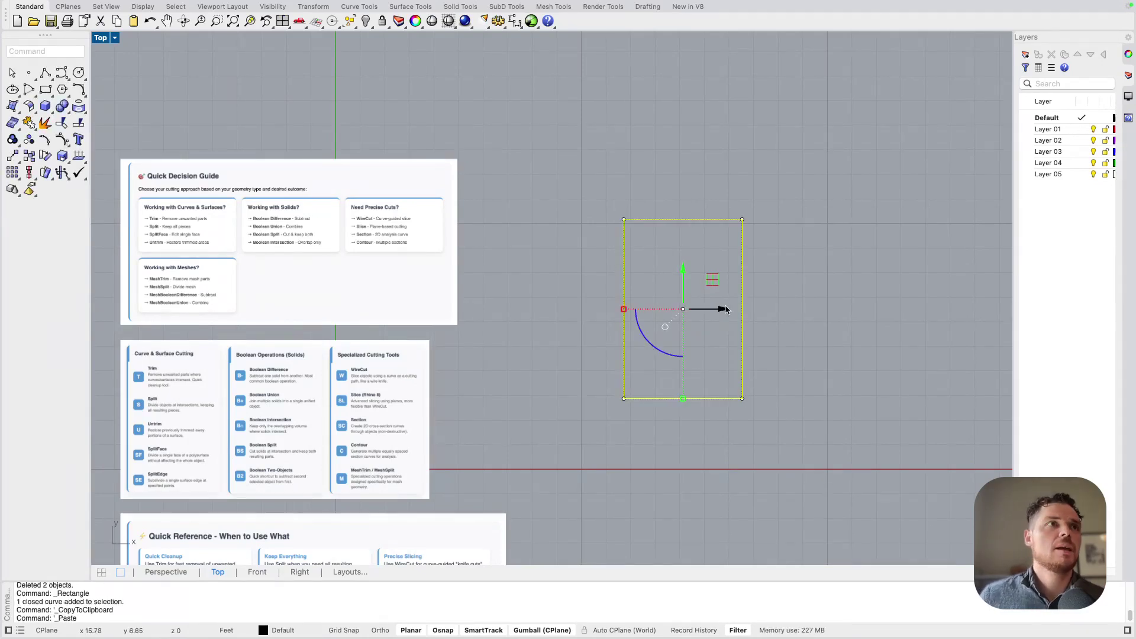
pyautogui.moveTo(735, 311); pyautogui.dragTo(786, 312)
pyautogui.moveTo(732, 276); pyautogui.dragTo(747, 325)
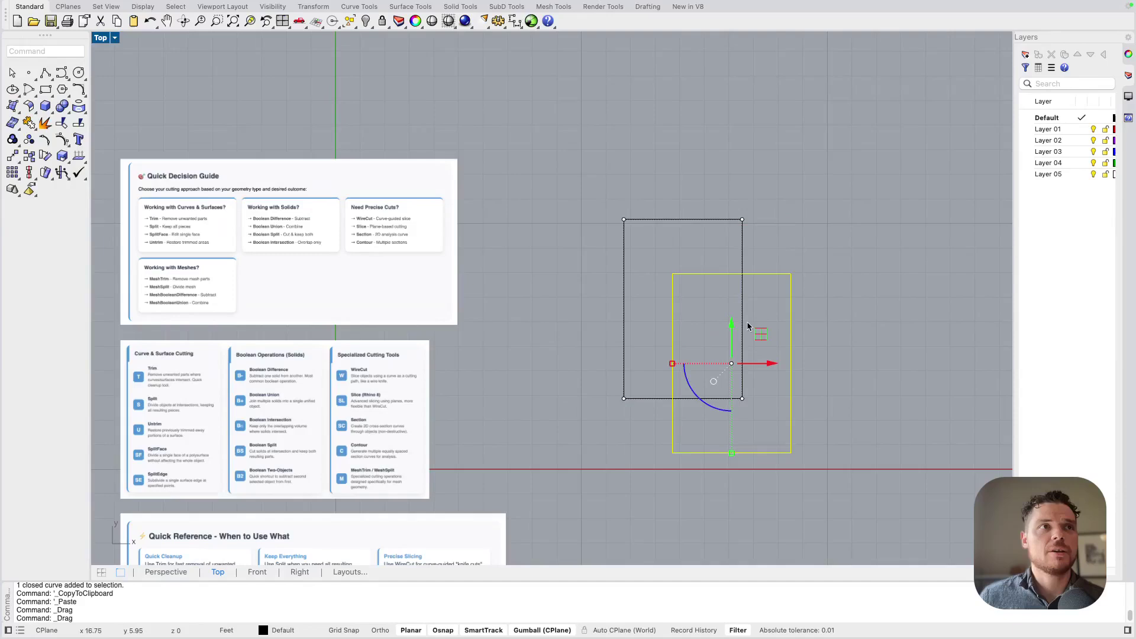
pyautogui.click(884, 348)
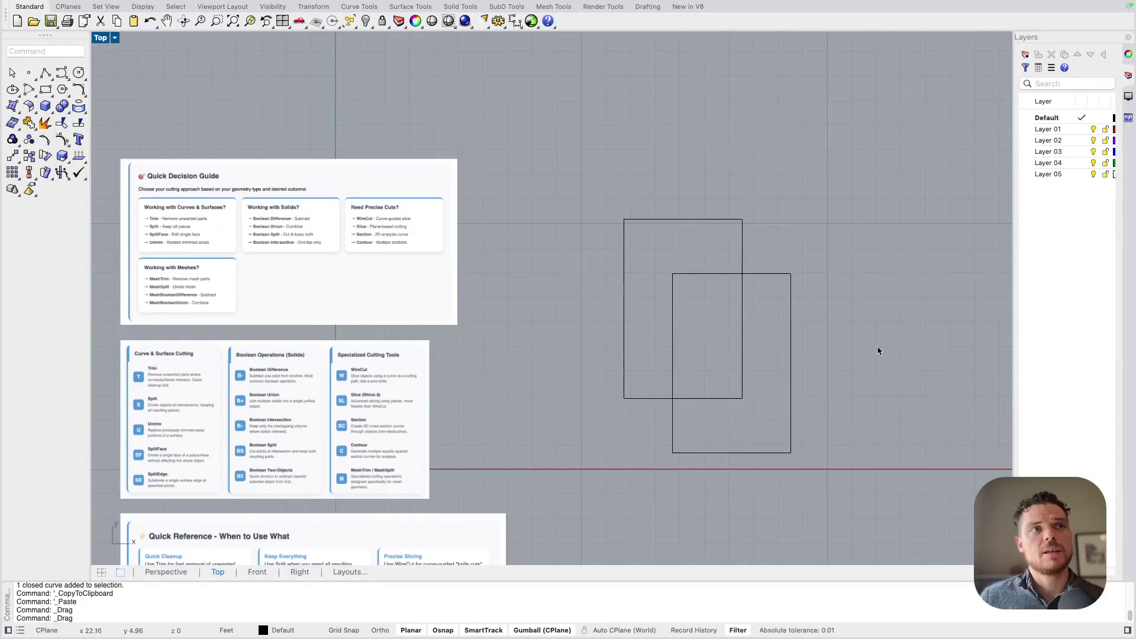
# Trim away the part of the first rectangle lying inside the offset copy, using the copy as the cutting object.
pyautogui.click(791, 346)
pyautogui.press('super+v')
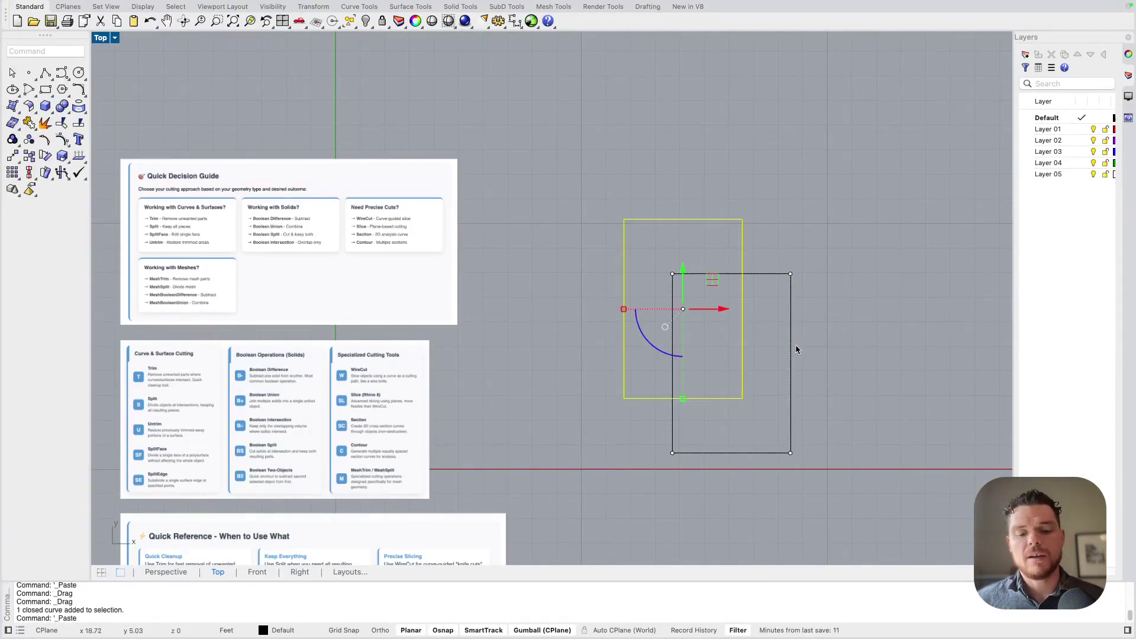
pyautogui.click(821, 353)
pyautogui.click(792, 348)
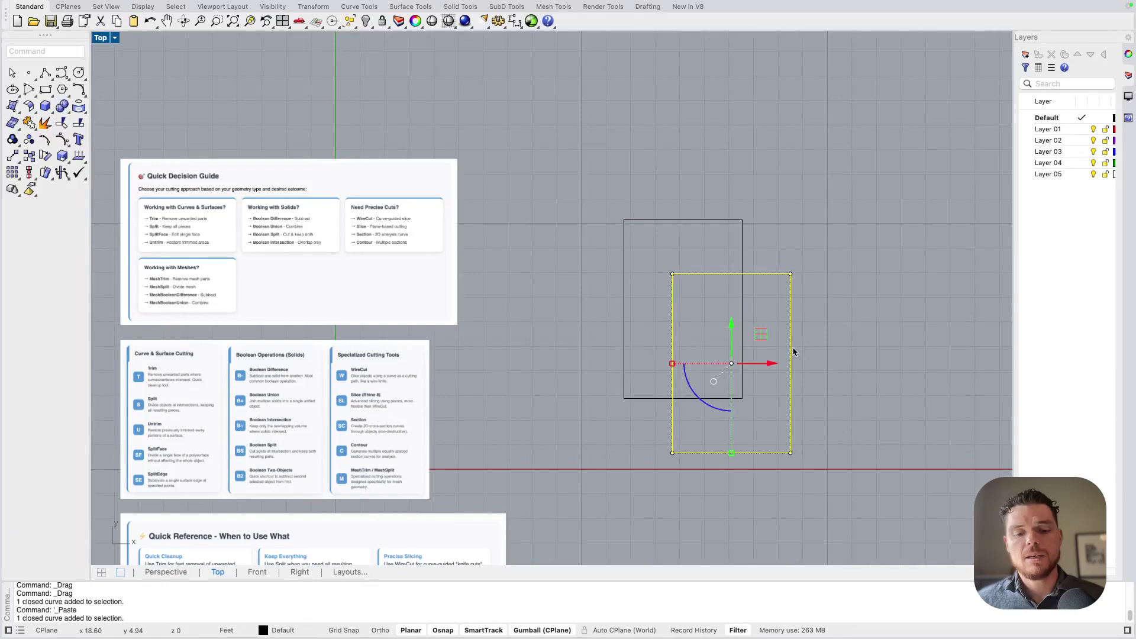
pyautogui.press('super+t')
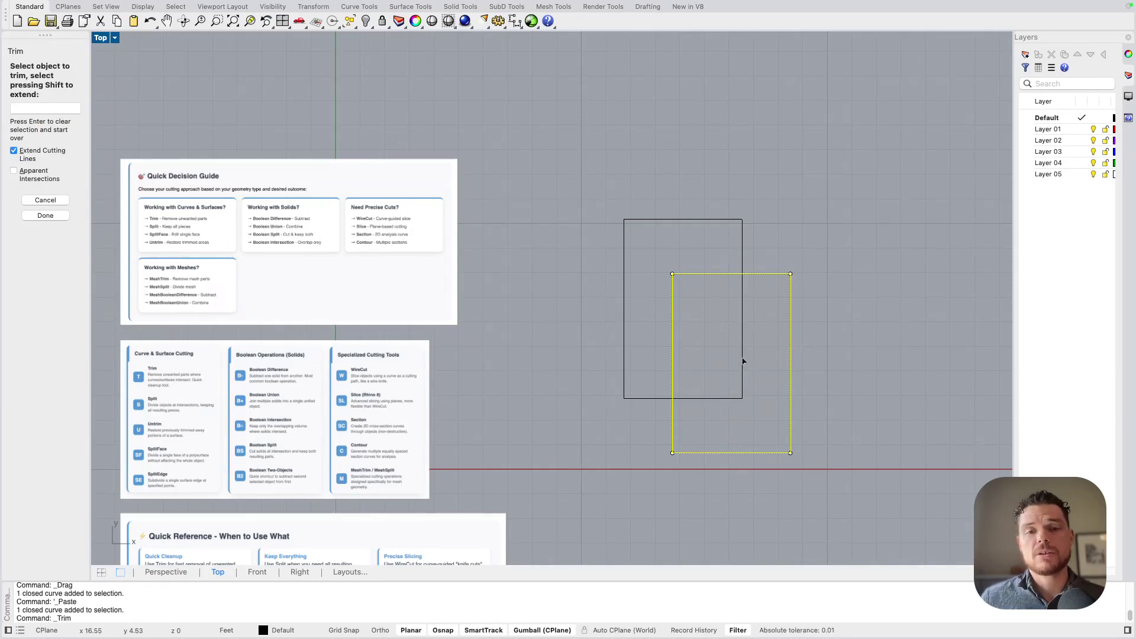
pyautogui.click(742, 361)
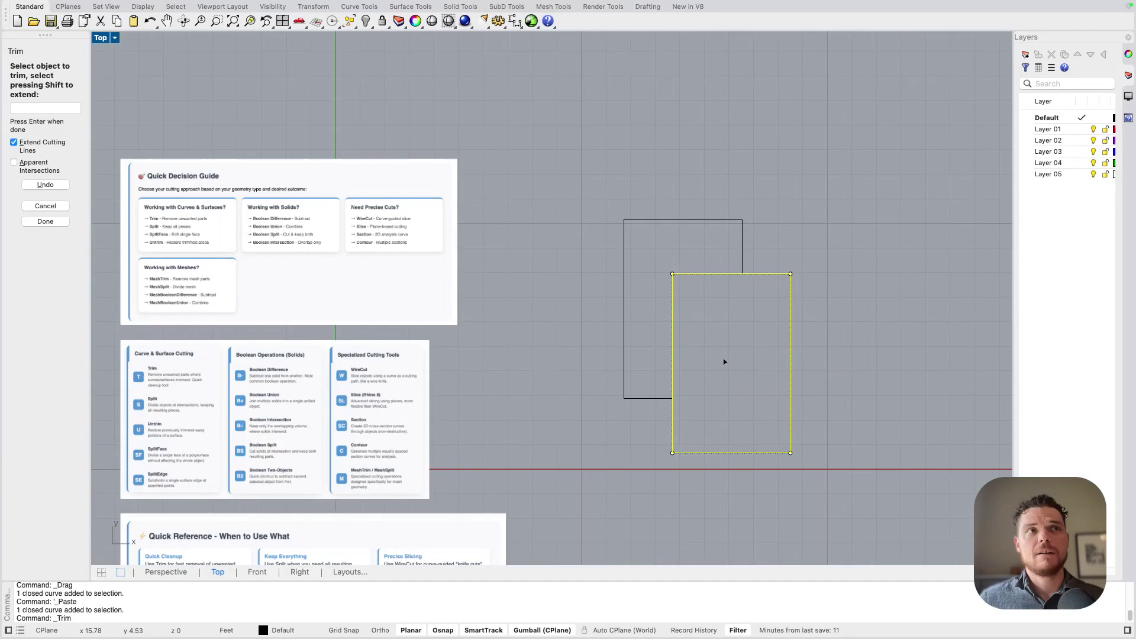
pyautogui.press('Return')
pyautogui.press('Return')
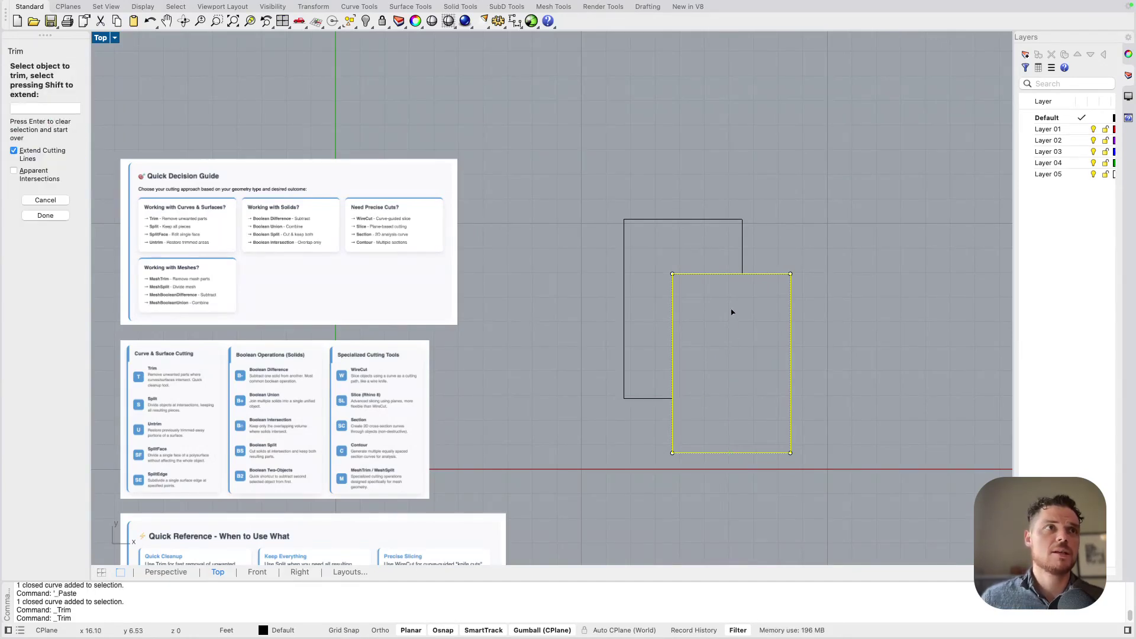
pyautogui.press('Escape')
pyautogui.press('Escape')
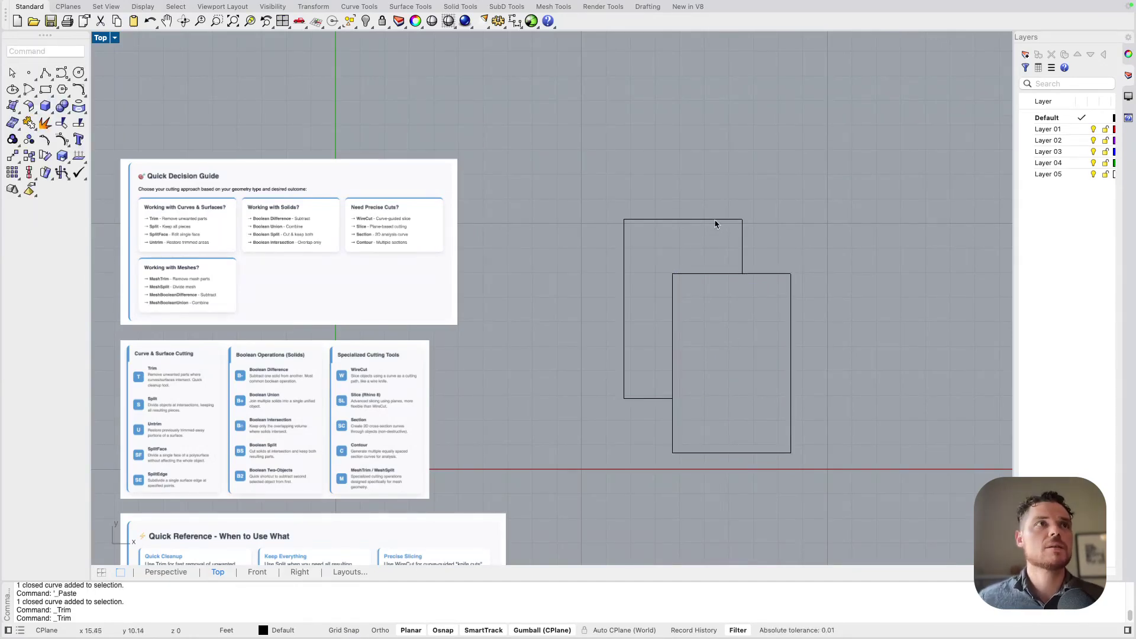
# Try trimming off the remaining outer part of the upper rectangle against the lower one, and undo that trim.
pyautogui.click(791, 297)
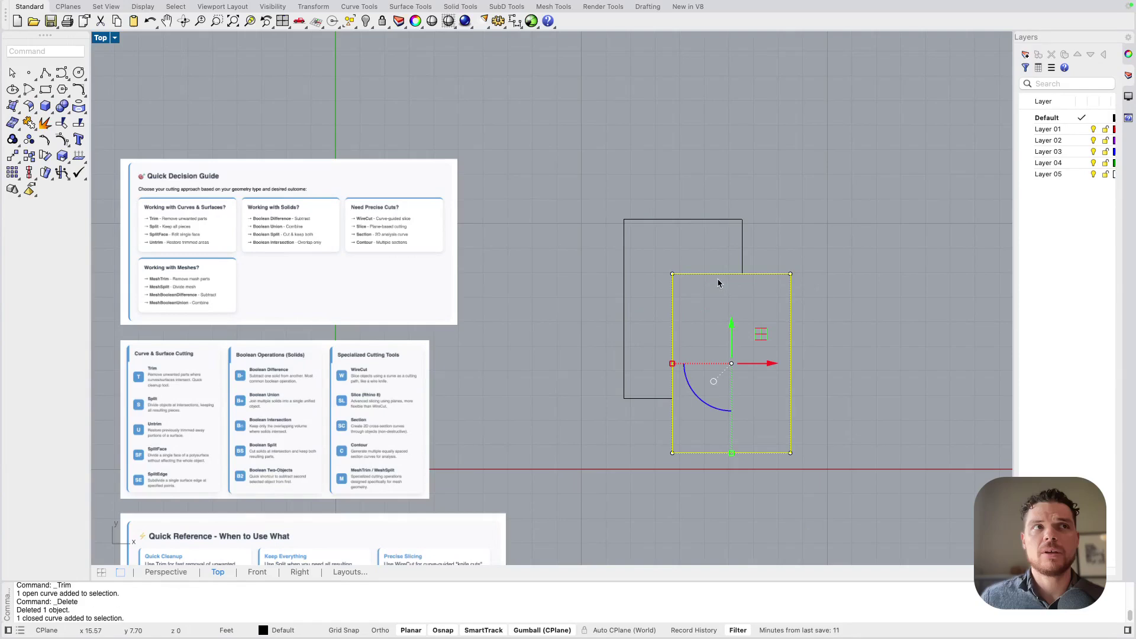
pyautogui.scroll(-2, 627, 300)
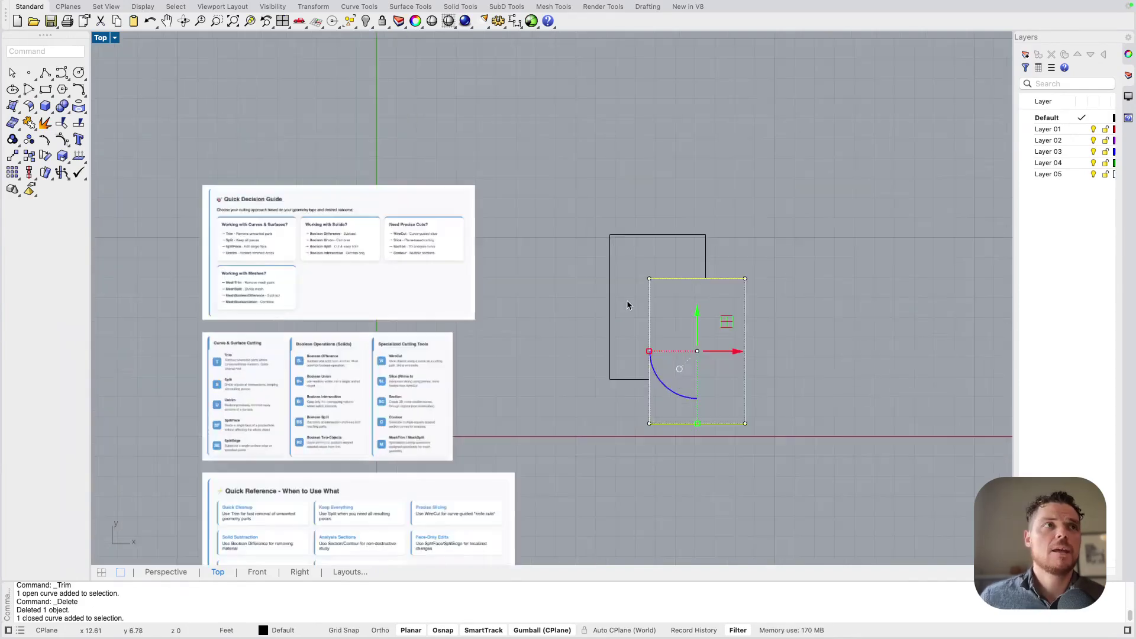
pyautogui.scroll(4, 627, 300)
pyautogui.moveTo(776, 316); pyautogui.dragTo(715, 315, button='right')
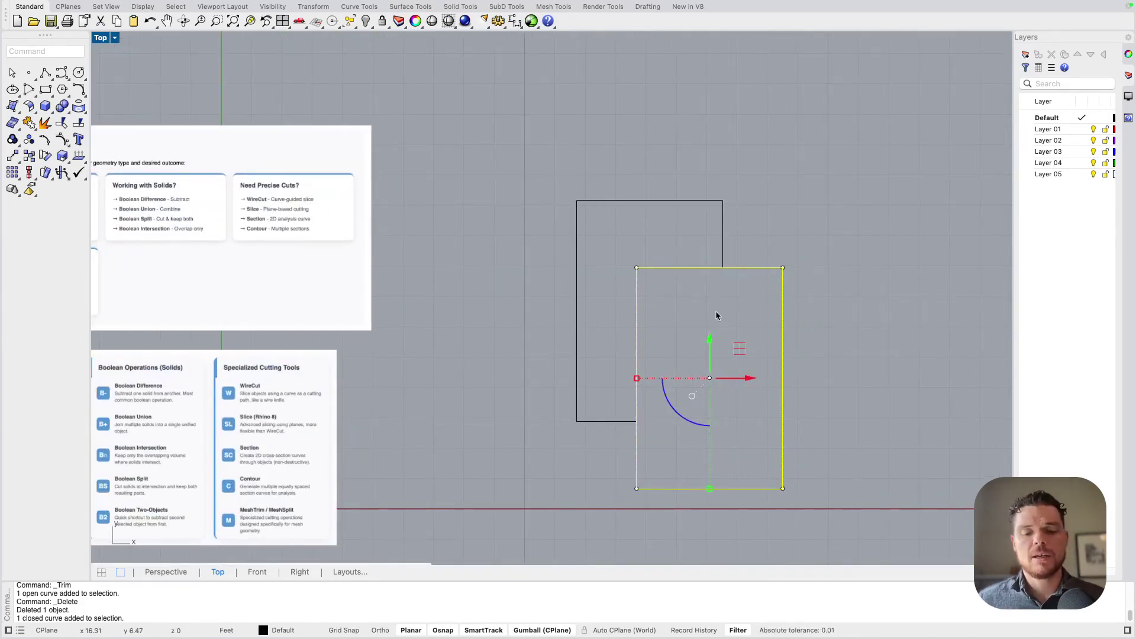
pyautogui.press('super+t')
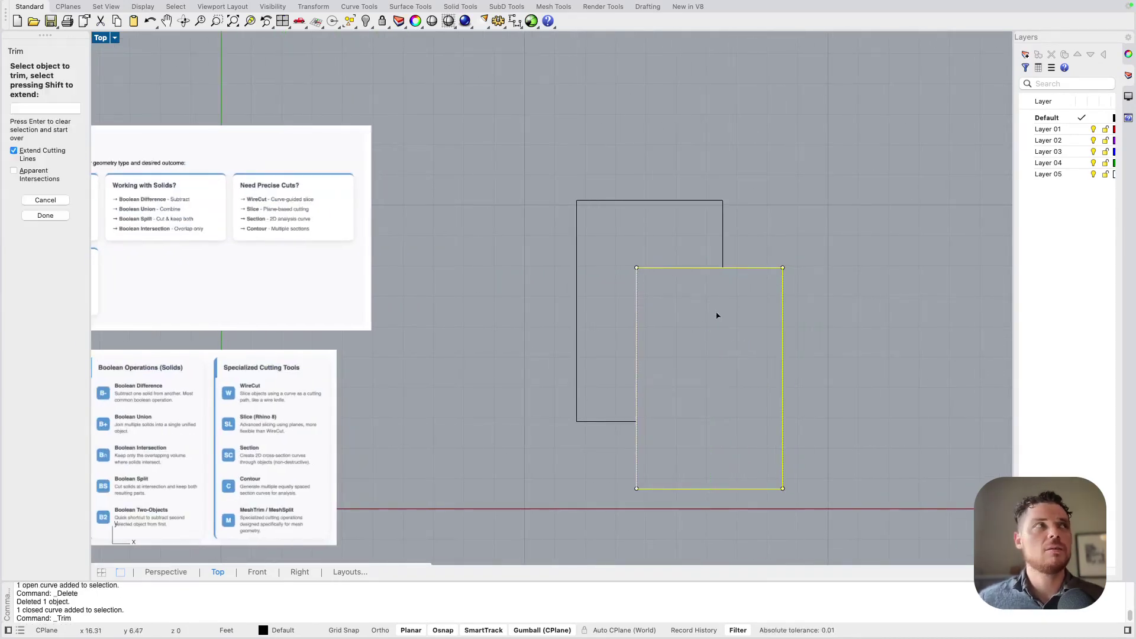
pyautogui.click(722, 230)
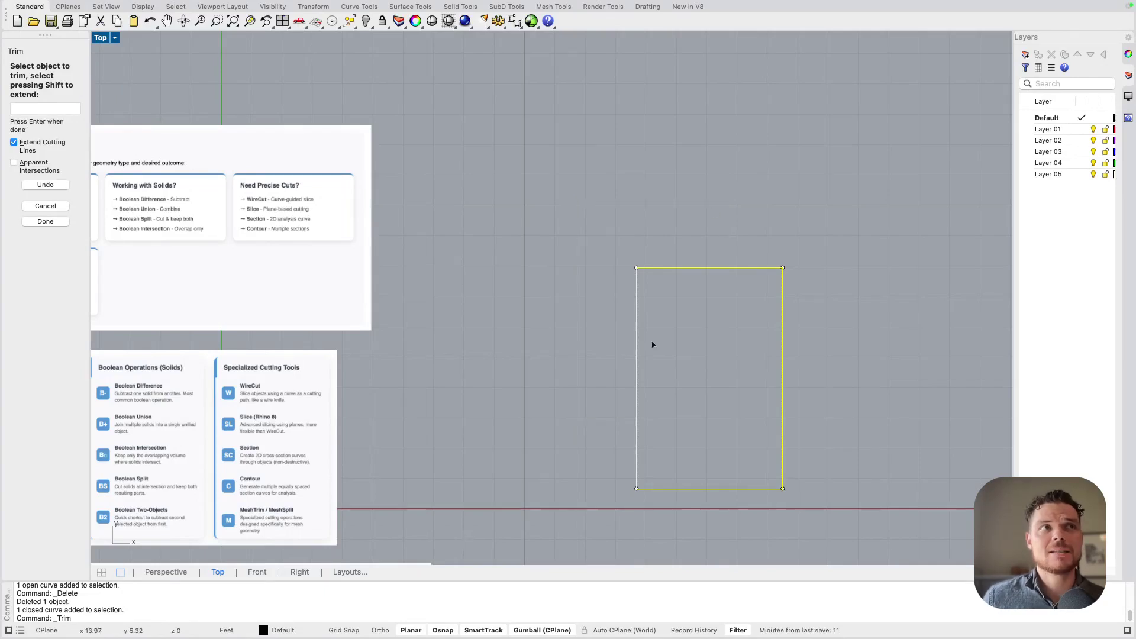
pyautogui.press('super+z')
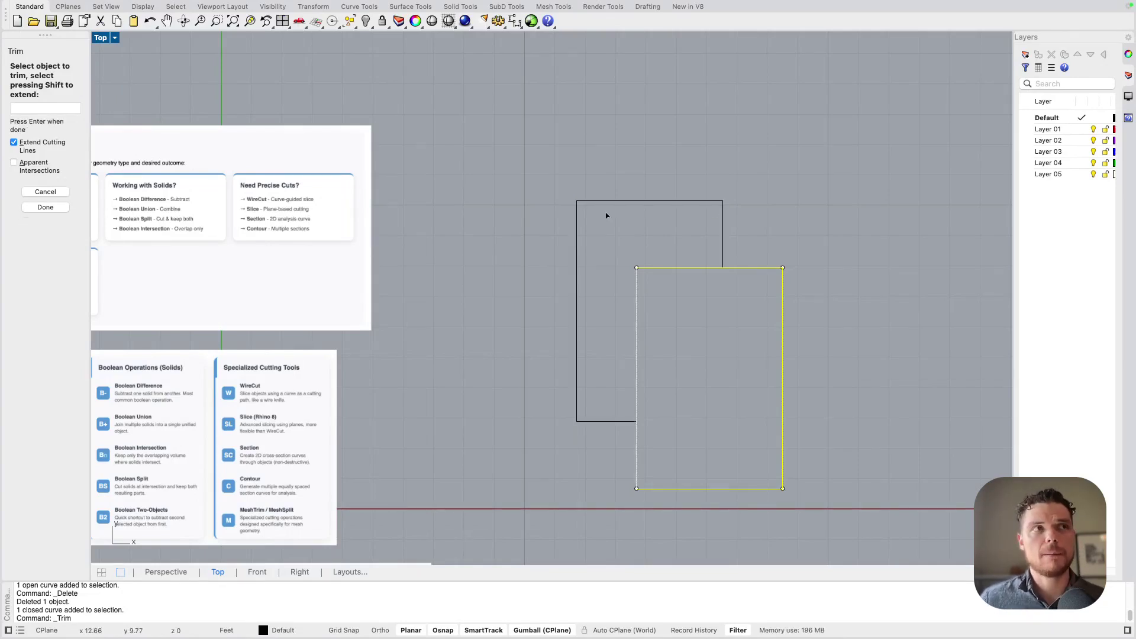
pyautogui.press('Escape')
# Draw a horizontal line across the middle of the lower rectangle, extending past both of its sides.
pyautogui.write('Line')
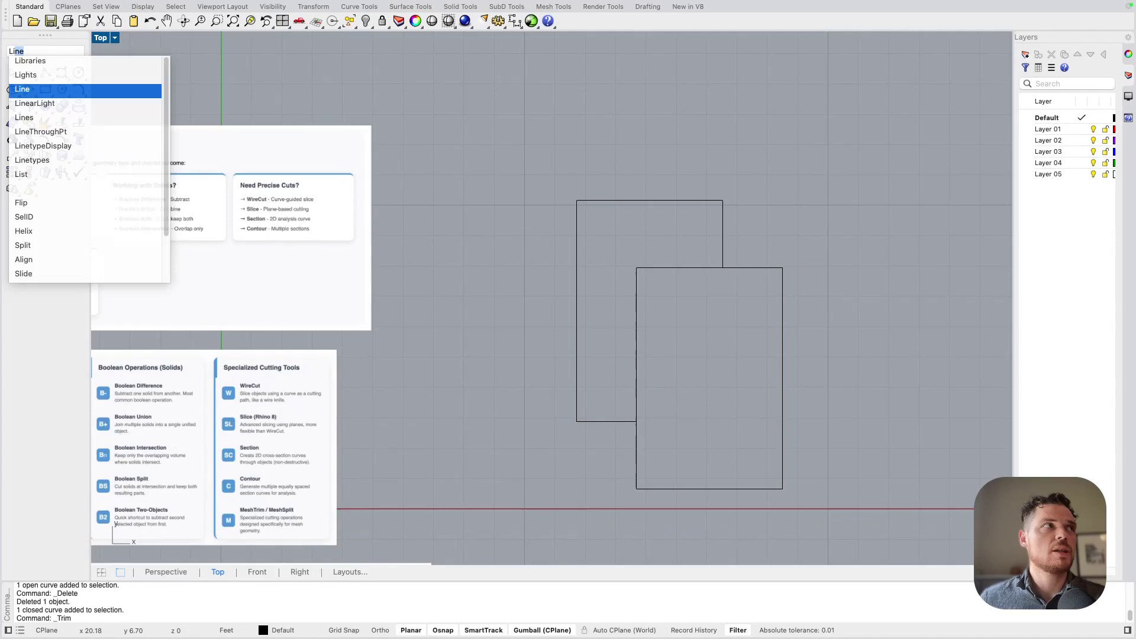
pyautogui.press('Return')
pyautogui.click(852, 377)
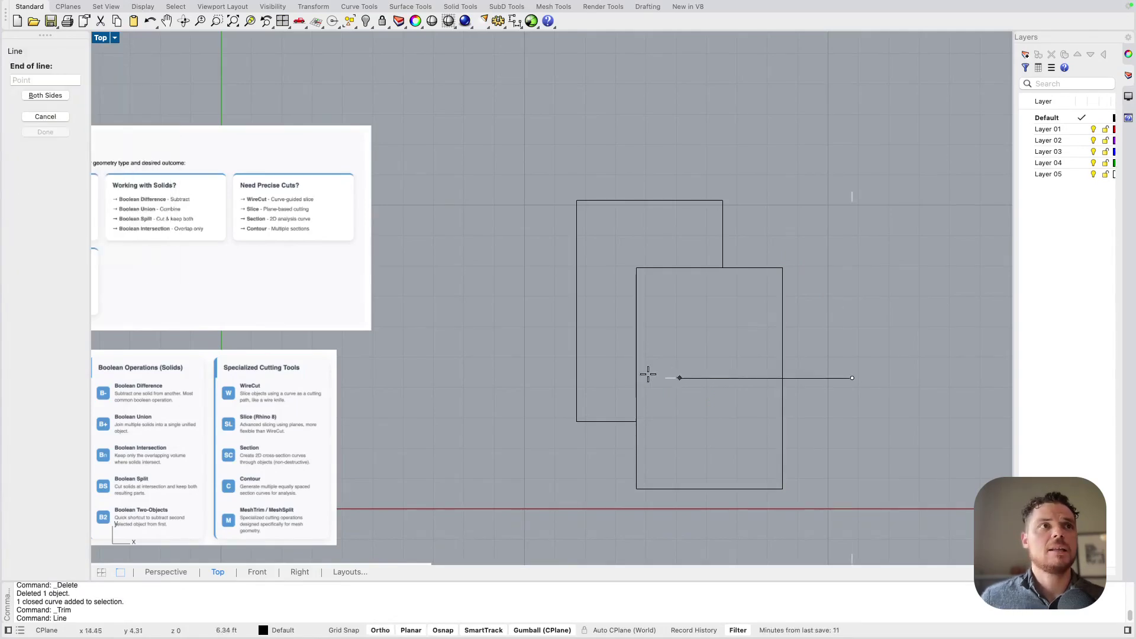
pyautogui.click(615, 379)
pyautogui.press('Return')
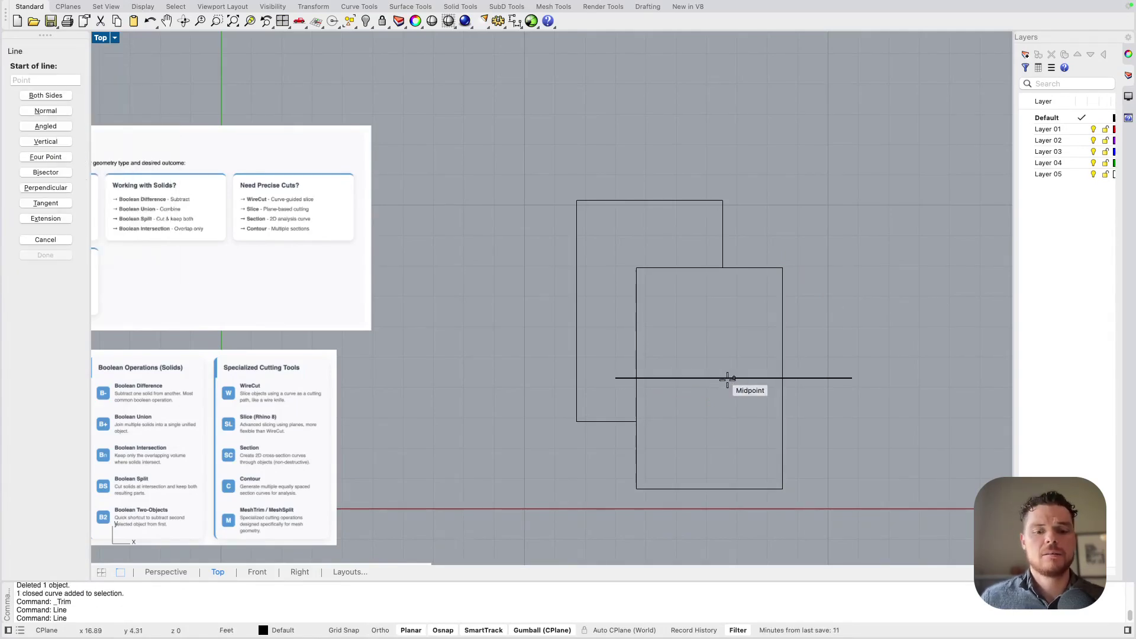
pyautogui.press('Escape')
# Trim off the part of the lower rectangle above the horizontal line, using the line as the cutting object.
pyautogui.click(729, 379)
pyautogui.press('super+t')
pyautogui.click(780, 346)
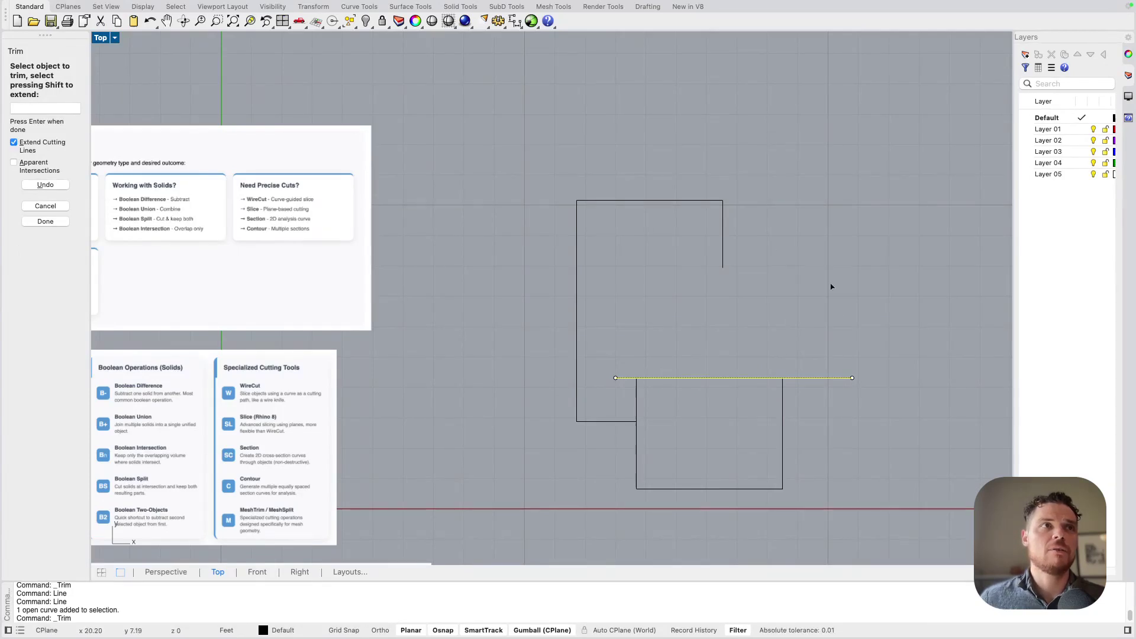
pyautogui.press('Return')
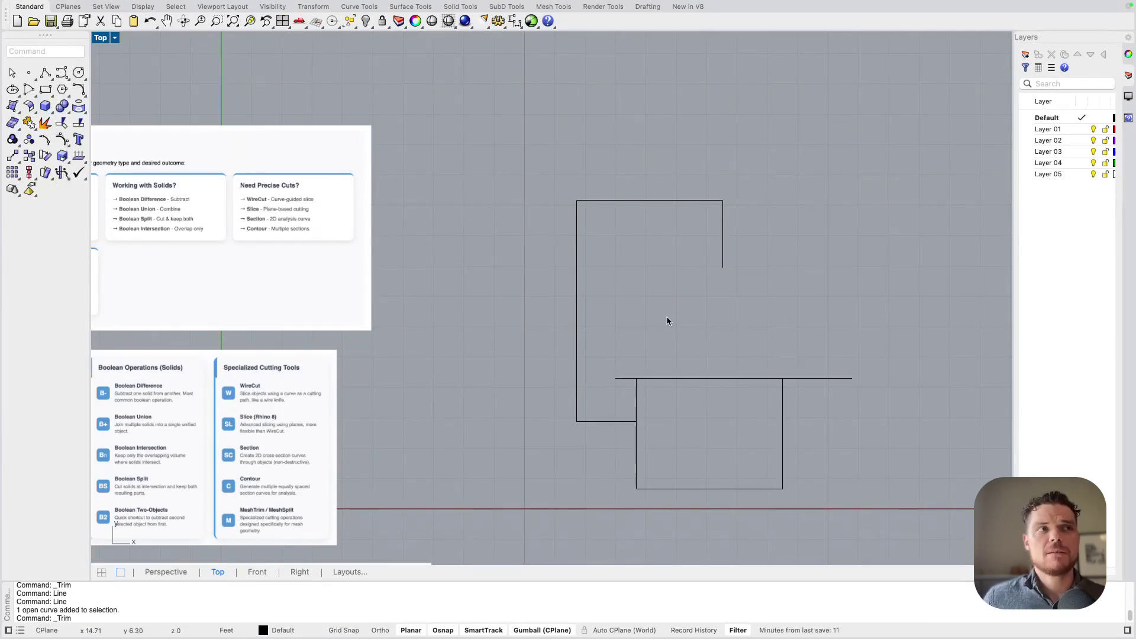
# Move the upper open curve's free end beside the gap onto the horizontal line's far endpoint and join the two curves.
pyautogui.click(720, 260)
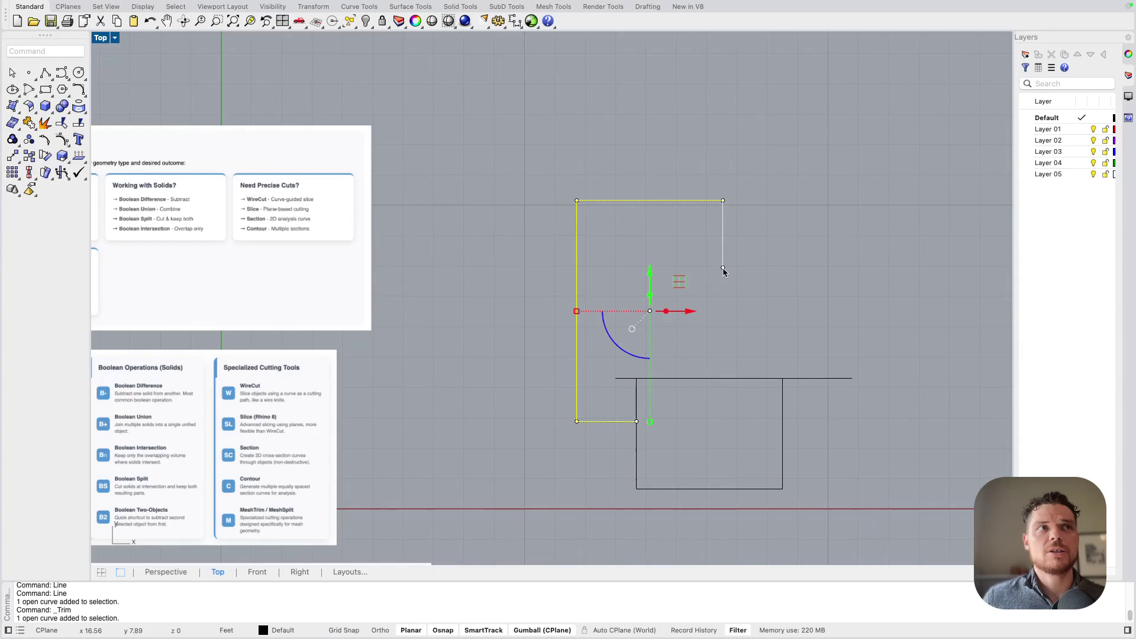
pyautogui.moveTo(723, 270); pyautogui.dragTo(858, 379)
pyautogui.click(886, 423)
pyautogui.moveTo(886, 423); pyautogui.dragTo(826, 358)
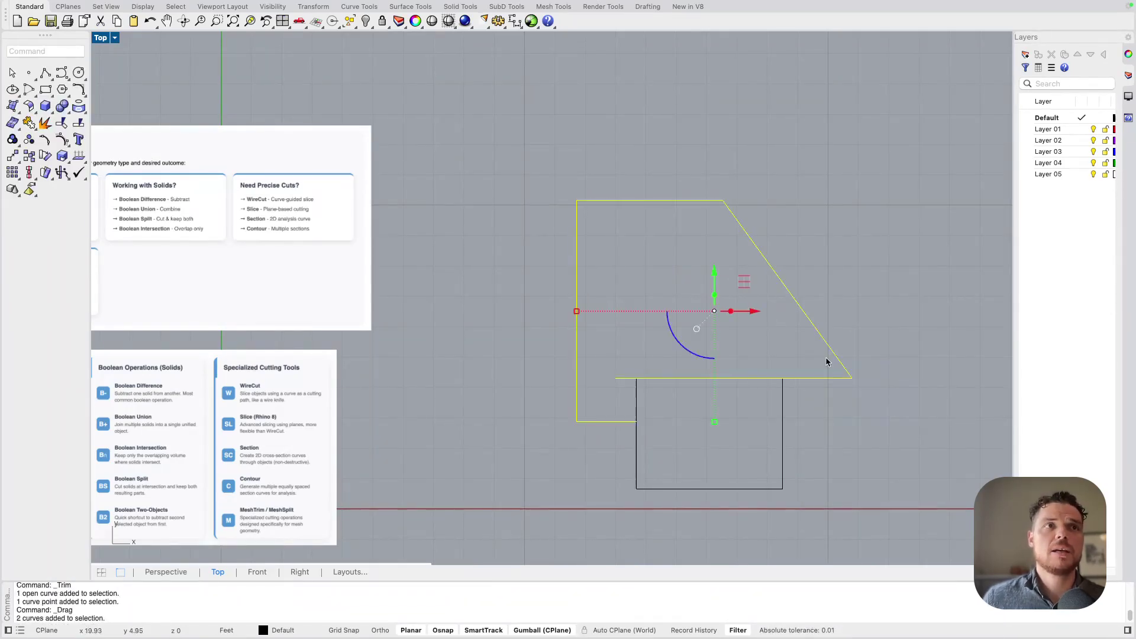
pyautogui.write('join')
pyautogui.press('Return')
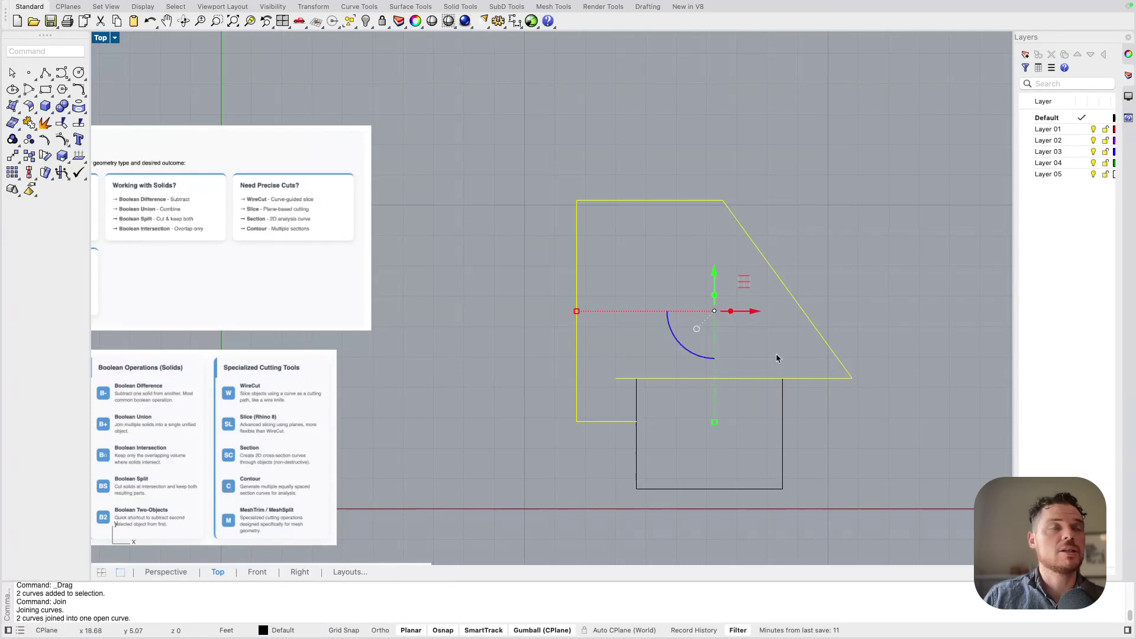
pyautogui.click(630, 251)
# Draw a new rectangle beside the existing curves and create a planar surface from it with PlanarSrf.
pyautogui.scroll(-3, 586, 372)
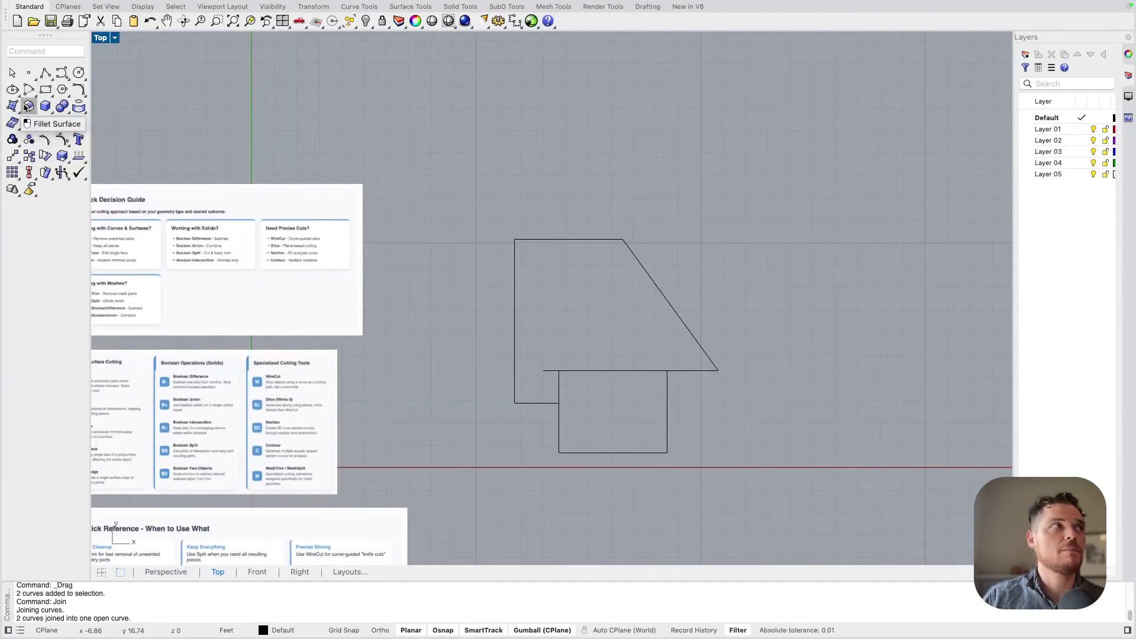
pyautogui.click(45, 89)
pyautogui.click(740, 228)
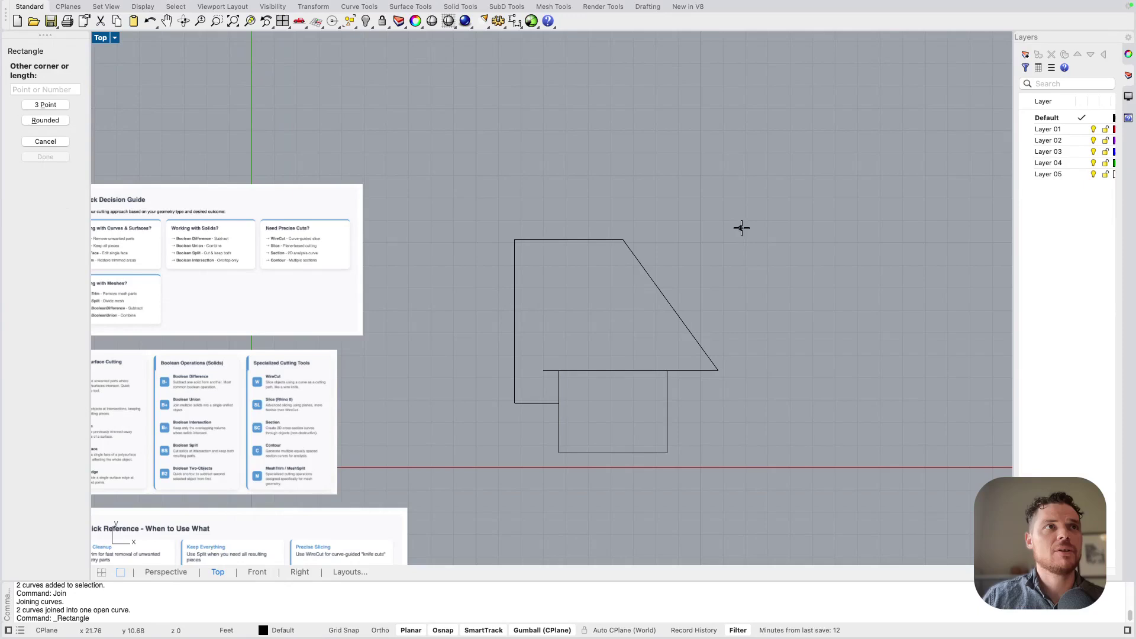
pyautogui.click(914, 436)
pyautogui.click(914, 429)
pyautogui.write('Plan')
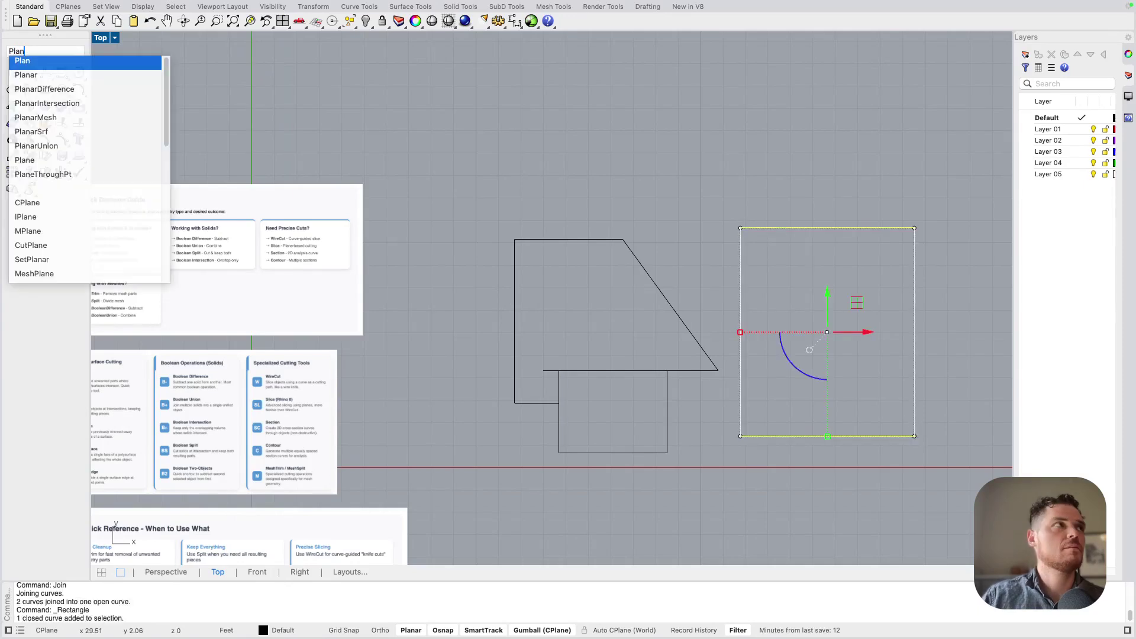
pyautogui.write('arSrf')
pyautogui.press('Return')
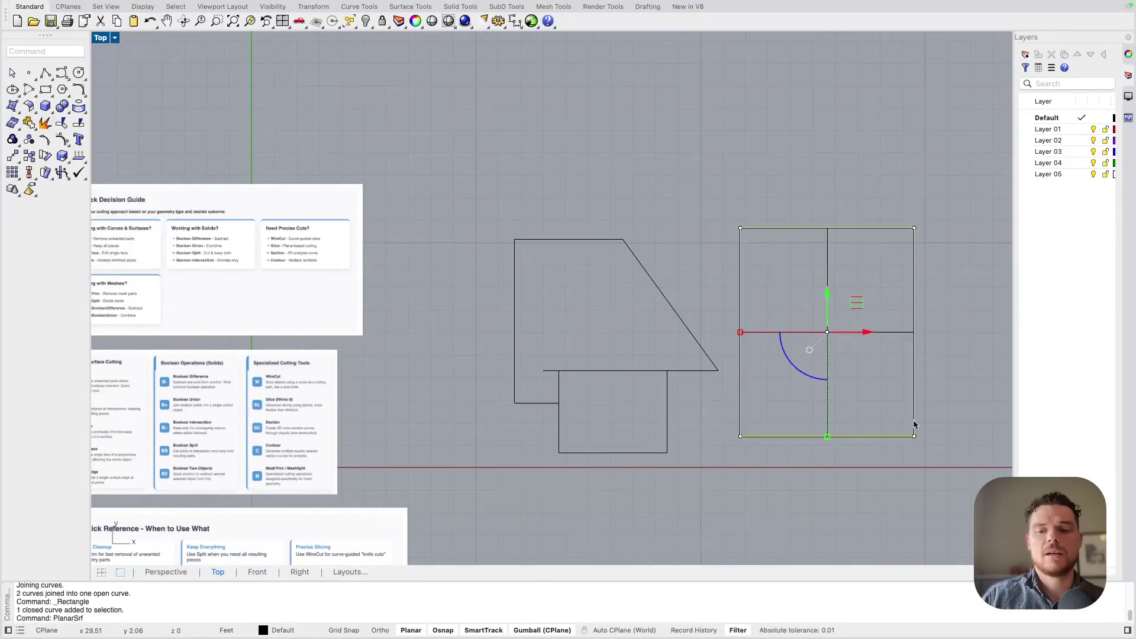
pyautogui.click(682, 219)
# Draw a smaller rectangle inside the planar surface and trim out the surface area within it.
pyautogui.moveTo(843, 346); pyautogui.dragTo(765, 338, button='right')
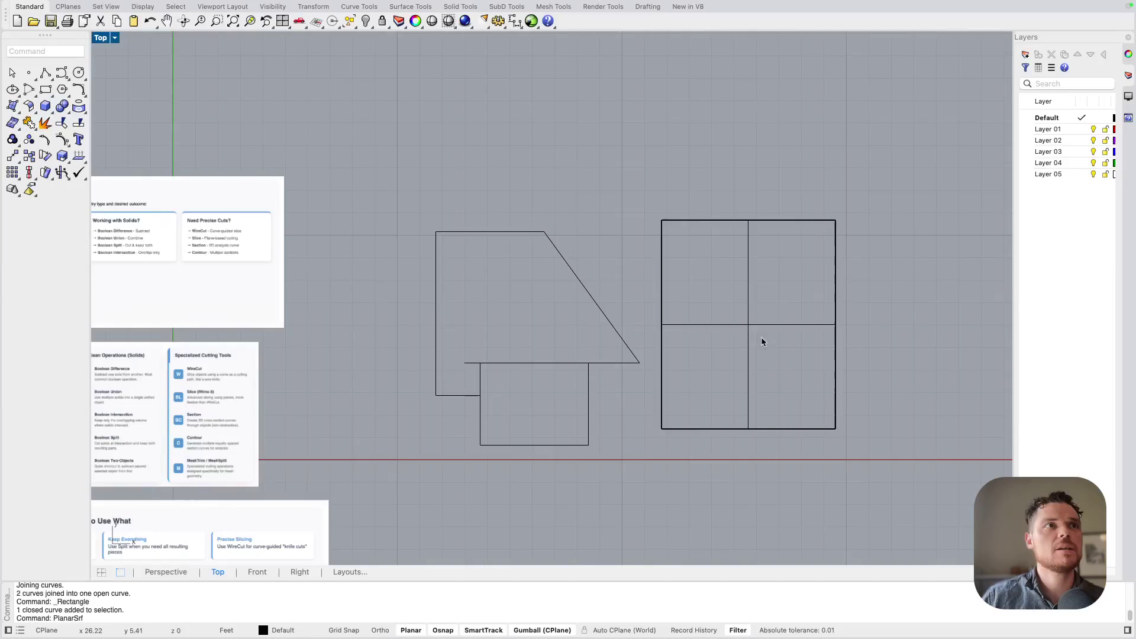
pyautogui.click(762, 342)
pyautogui.click(46, 90)
pyautogui.click(705, 271)
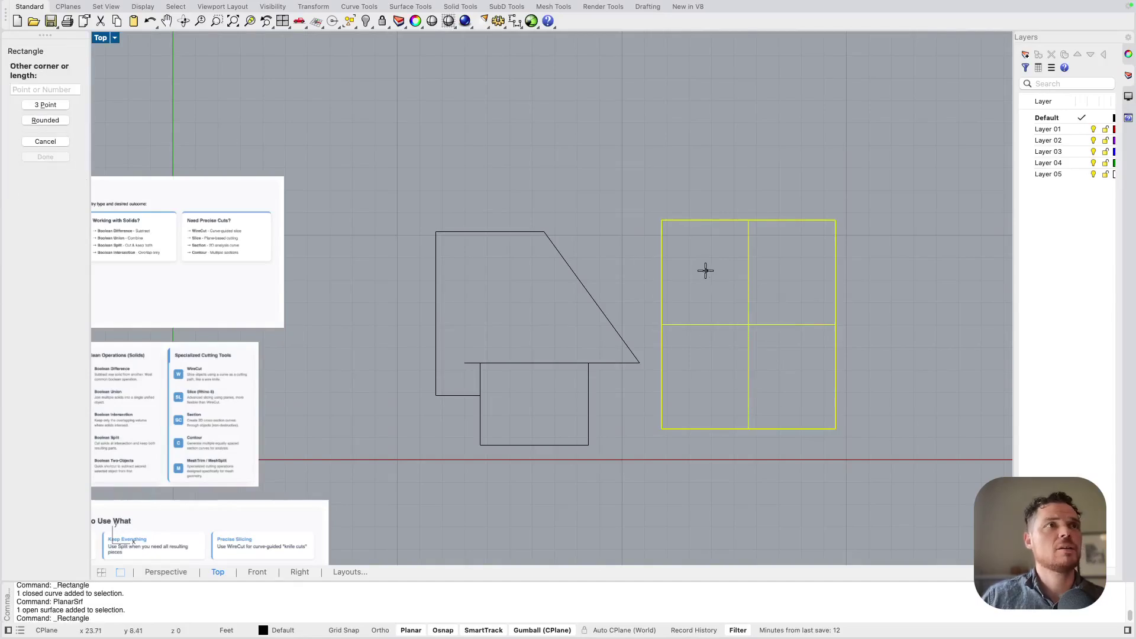
pyautogui.click(810, 412)
pyautogui.write('trim')
pyautogui.press('Return')
pyautogui.click(749, 330)
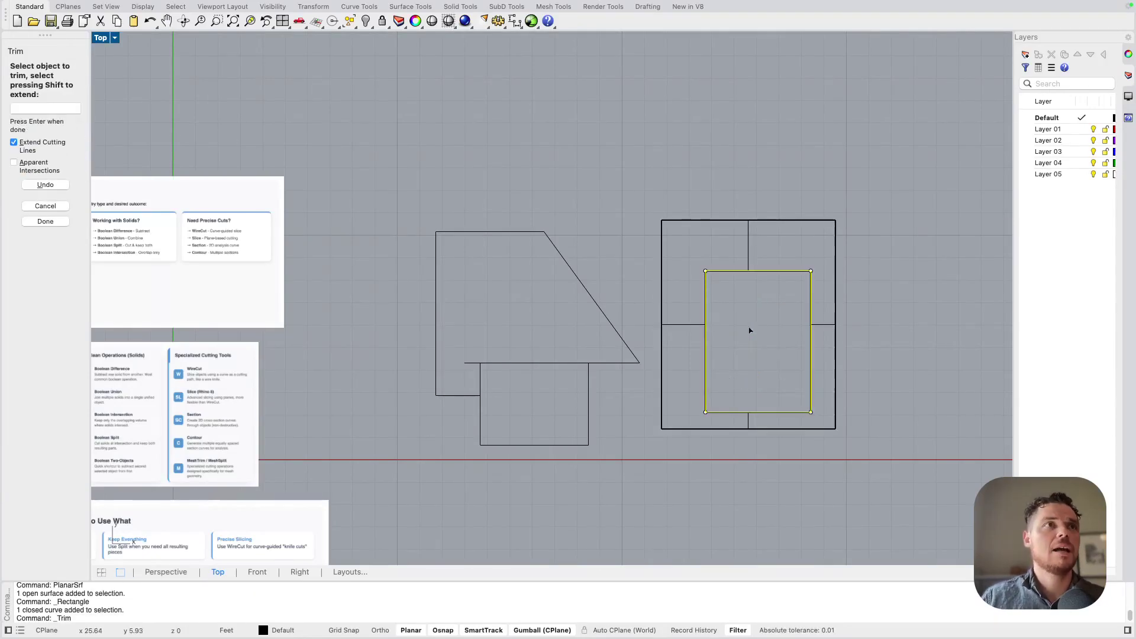
# Switch from the maximized Top view to the four-viewport layout and end the Trim command.
pyautogui.doubleClick(100, 39)
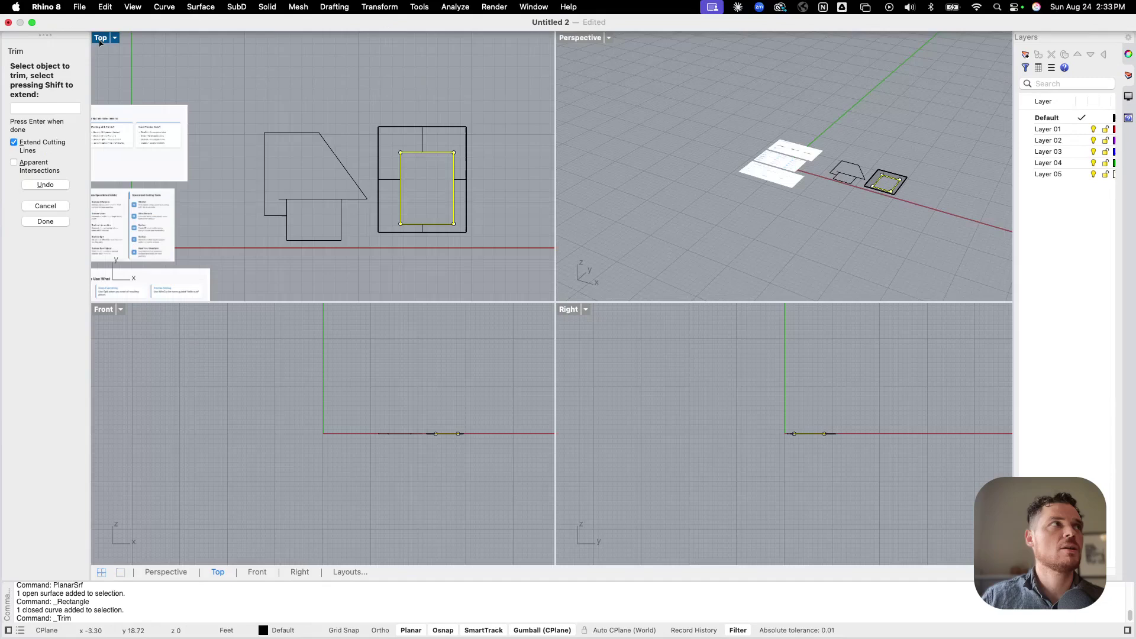
pyautogui.scroll(3, 920, 183)
pyautogui.scroll(3, 858, 125)
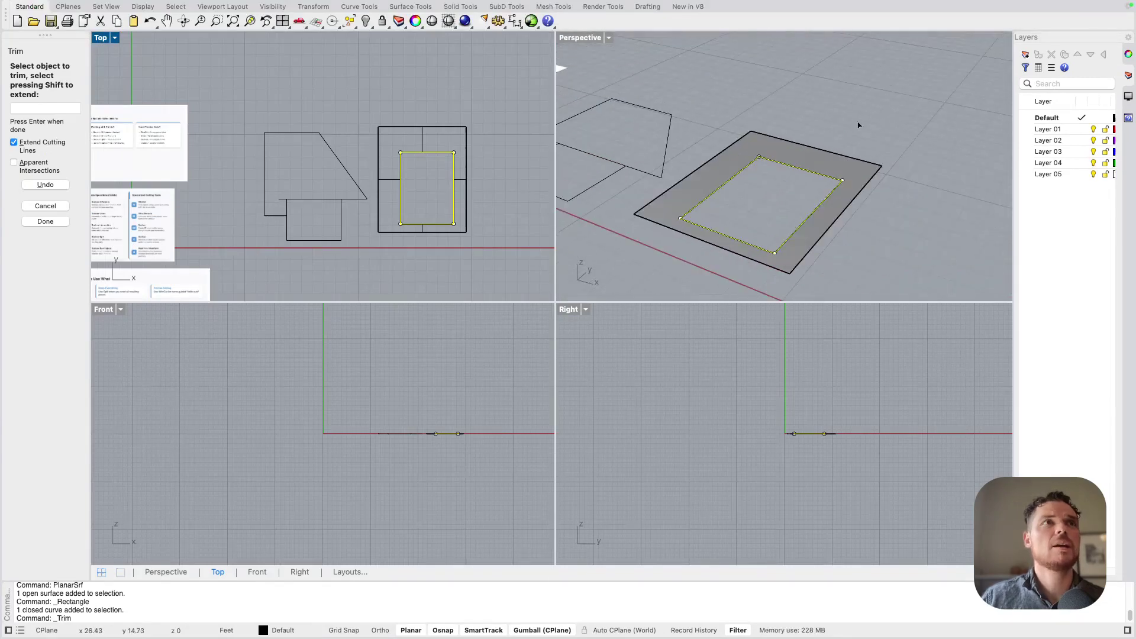
pyautogui.click(858, 123)
pyautogui.press('Escape')
pyautogui.press('Escape')
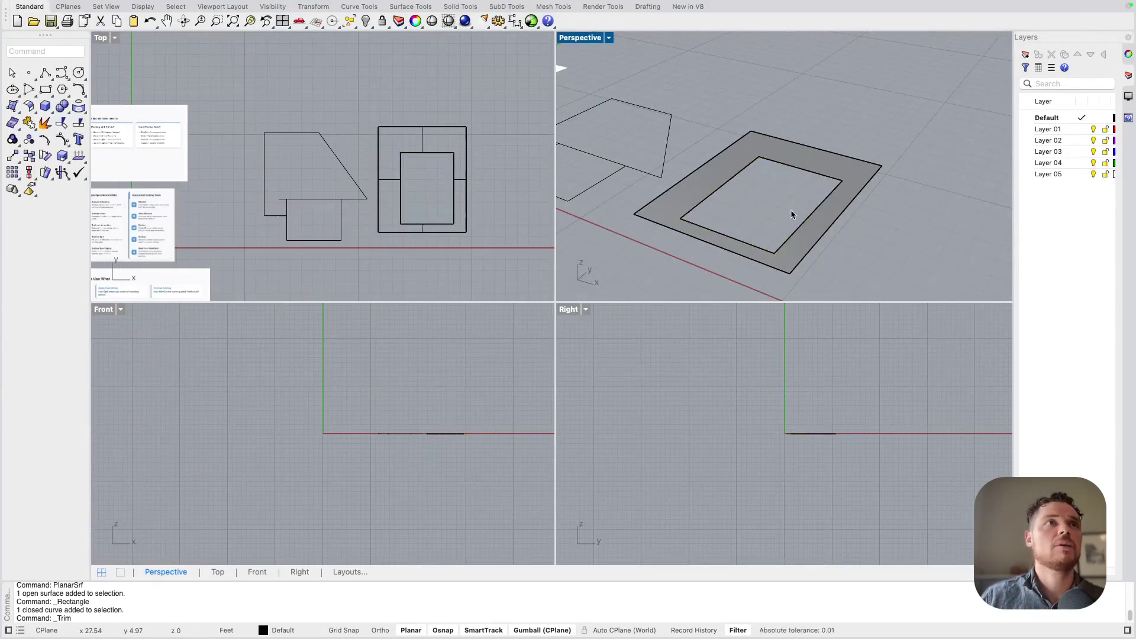
# Extrude the trimmed planar surface upward into a hollow box.
pyautogui.click(849, 173)
pyautogui.scroll(-5, 849, 173)
pyautogui.moveTo(804, 168); pyautogui.dragTo(801, 104)
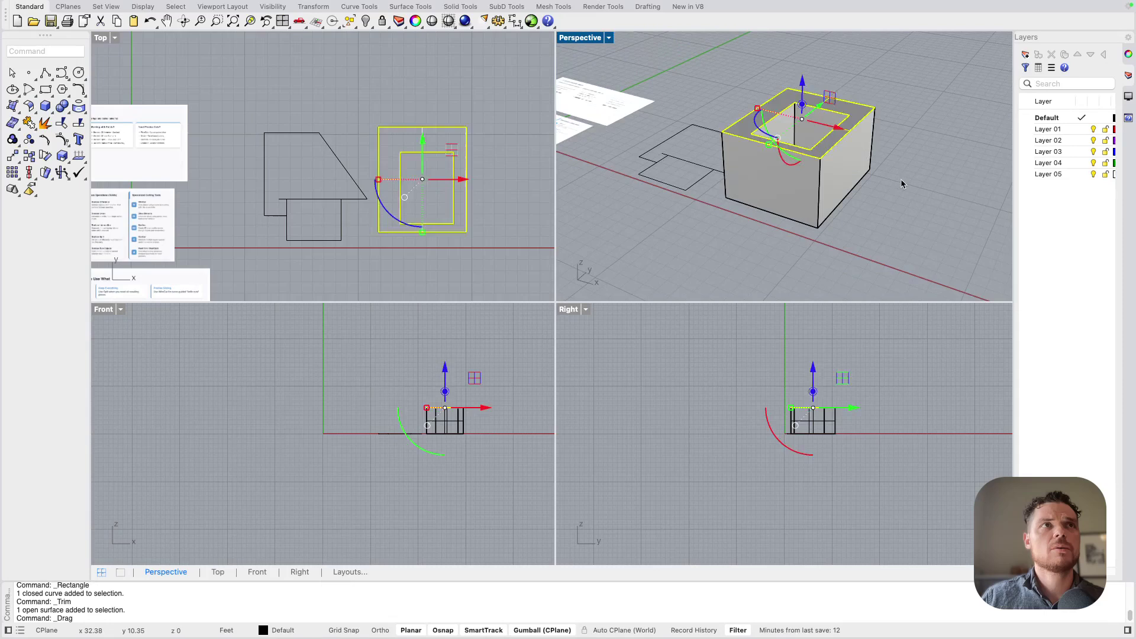
pyautogui.click(901, 179)
pyautogui.moveTo(901, 179); pyautogui.dragTo(902, 150, button='right')
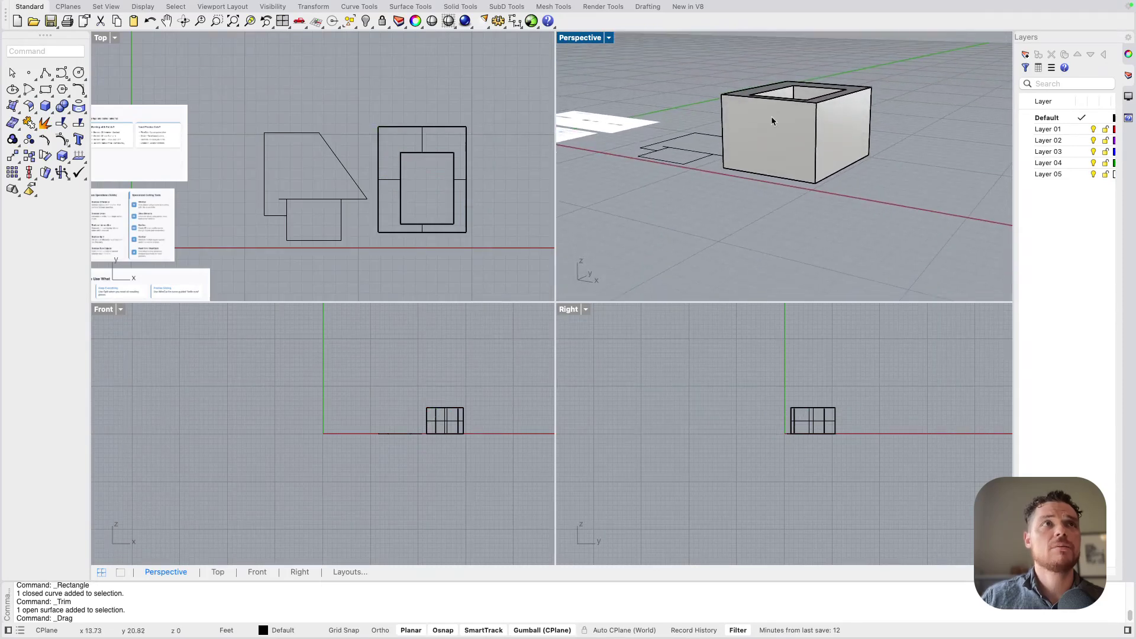
pyautogui.scroll(3, 772, 116)
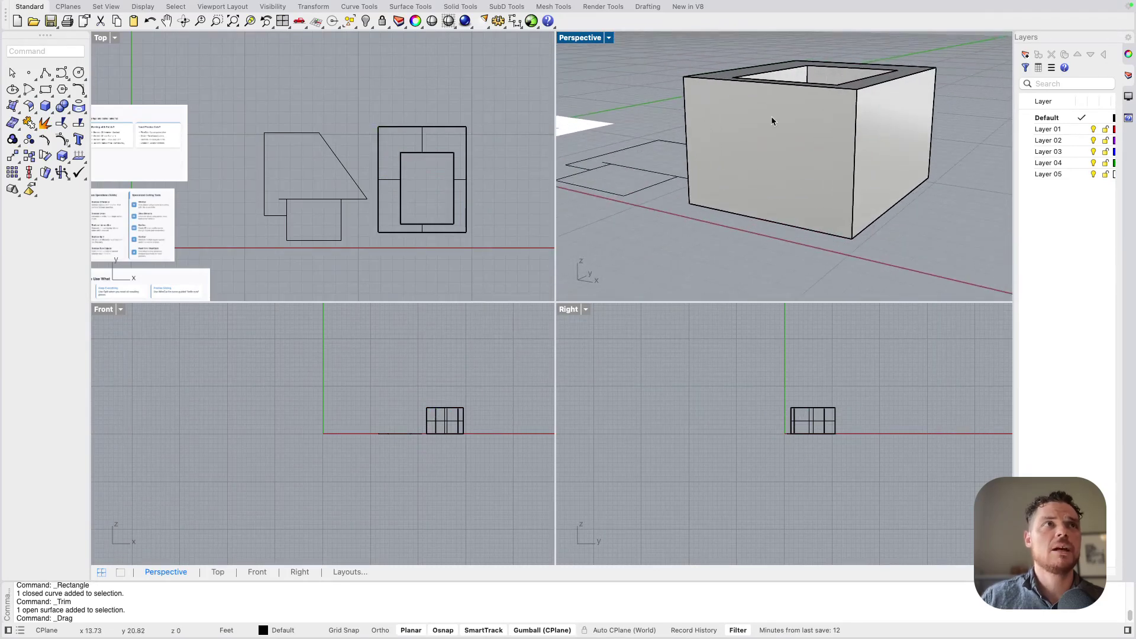
# Draw a rectangle in the Right view over the middle of the hollow box's side.
pyautogui.click(45, 89)
pyautogui.scroll(5, 835, 427)
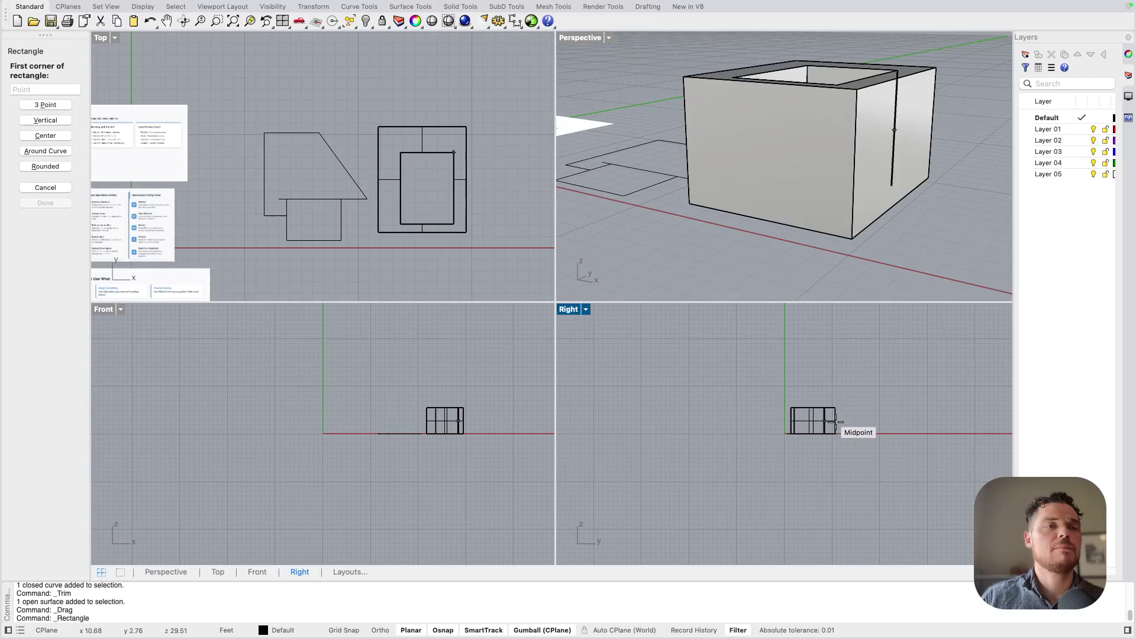
pyautogui.click(757, 407)
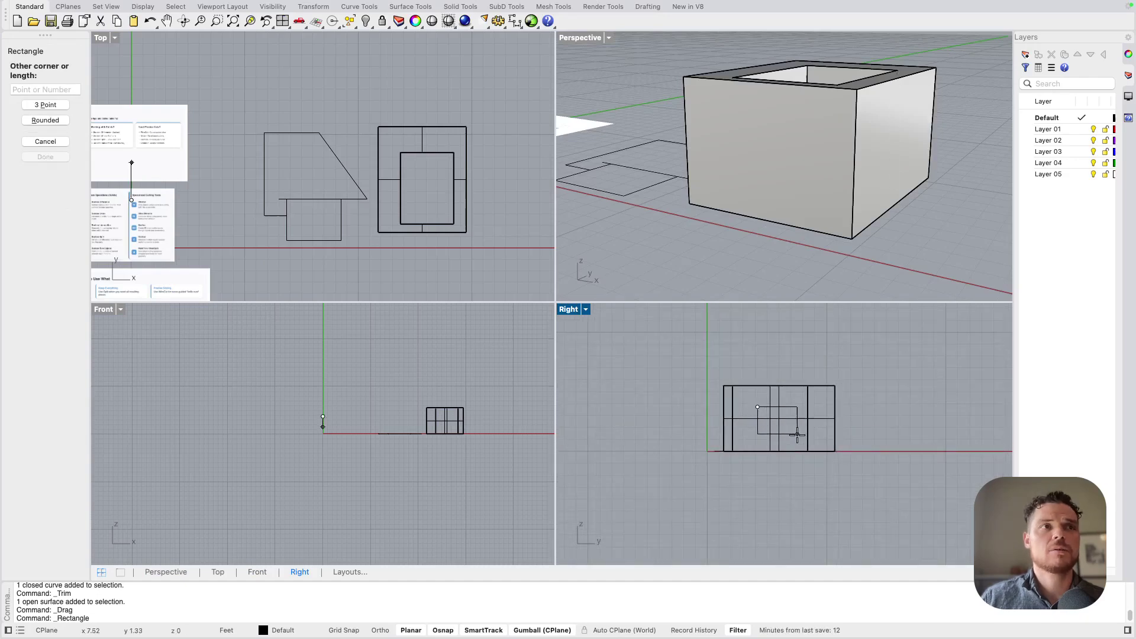
pyautogui.click(797, 436)
pyautogui.click(797, 436)
# Trim the box's wall area inside the new rectangle in the Right view.
pyautogui.press('super+t')
pyautogui.scroll(4, 762, 408)
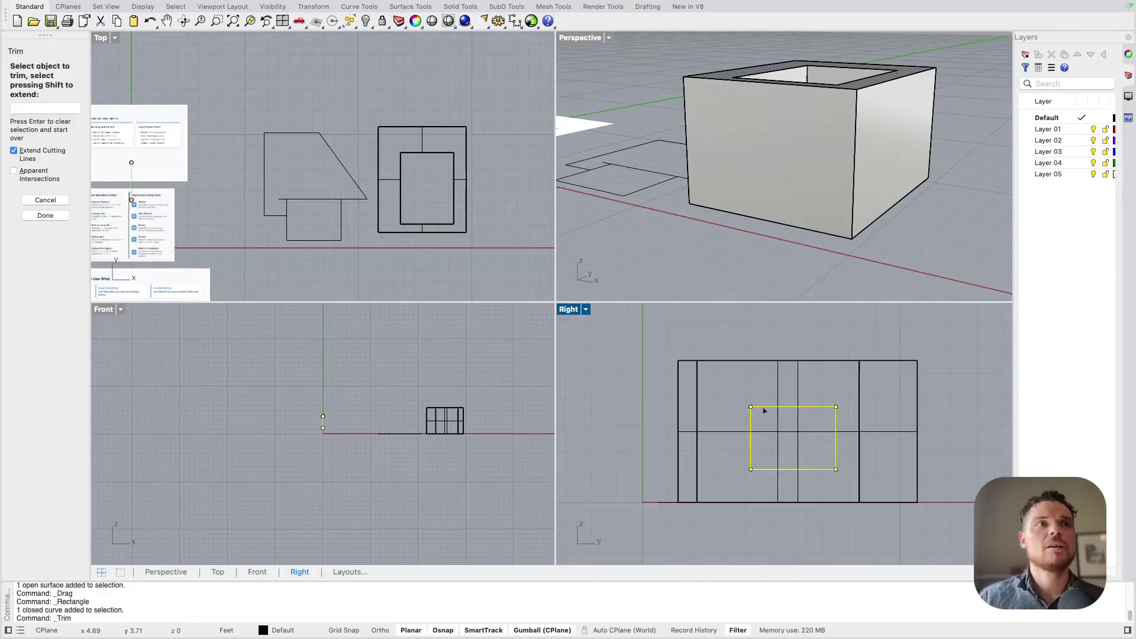
pyautogui.click(799, 437)
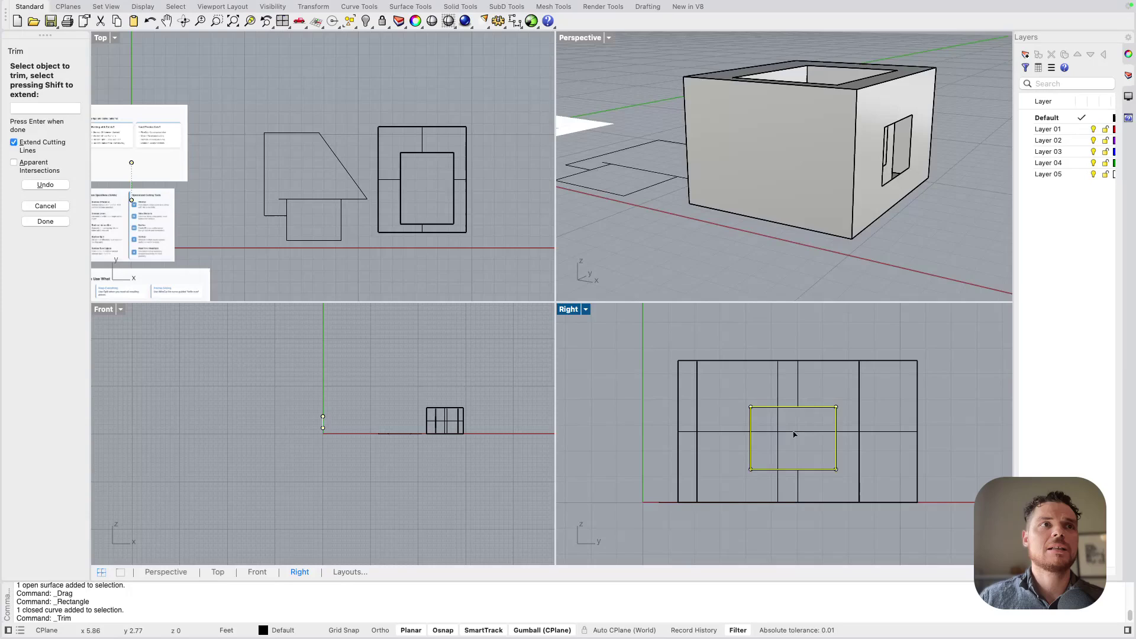
pyautogui.click(792, 430)
pyautogui.press('Return')
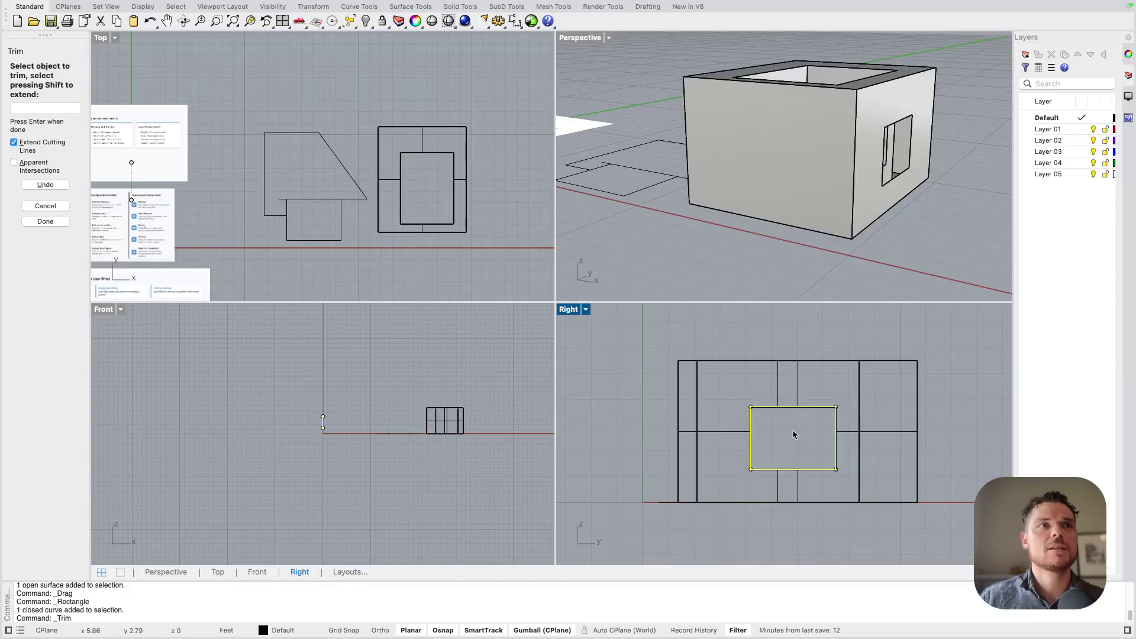
pyautogui.moveTo(912, 190); pyautogui.dragTo(710, 194, button='right')
pyautogui.scroll(-6, 912, 193)
pyautogui.scroll(4, 855, 188)
pyautogui.scroll(-4, 854, 188)
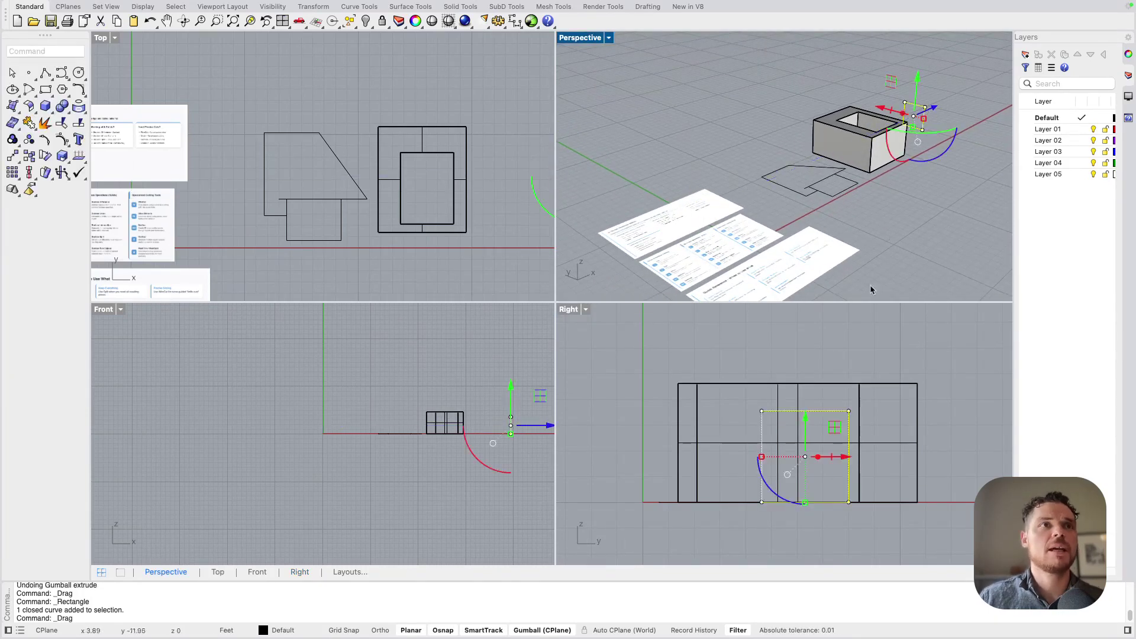
pyautogui.press('Return')
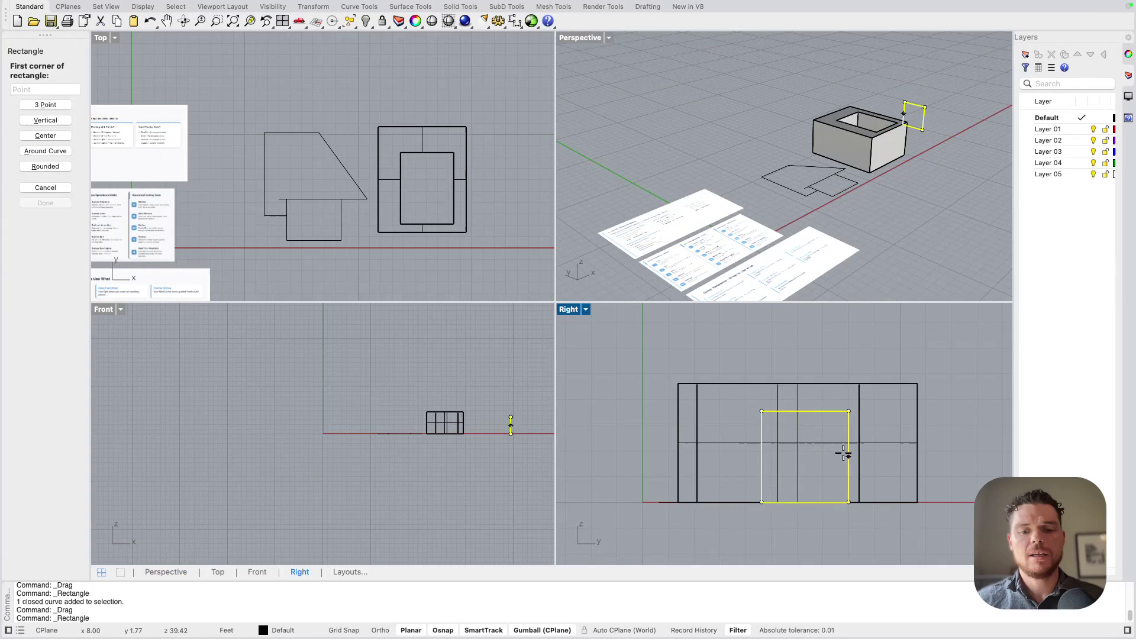
pyautogui.press('Escape')
pyautogui.press('super+t')
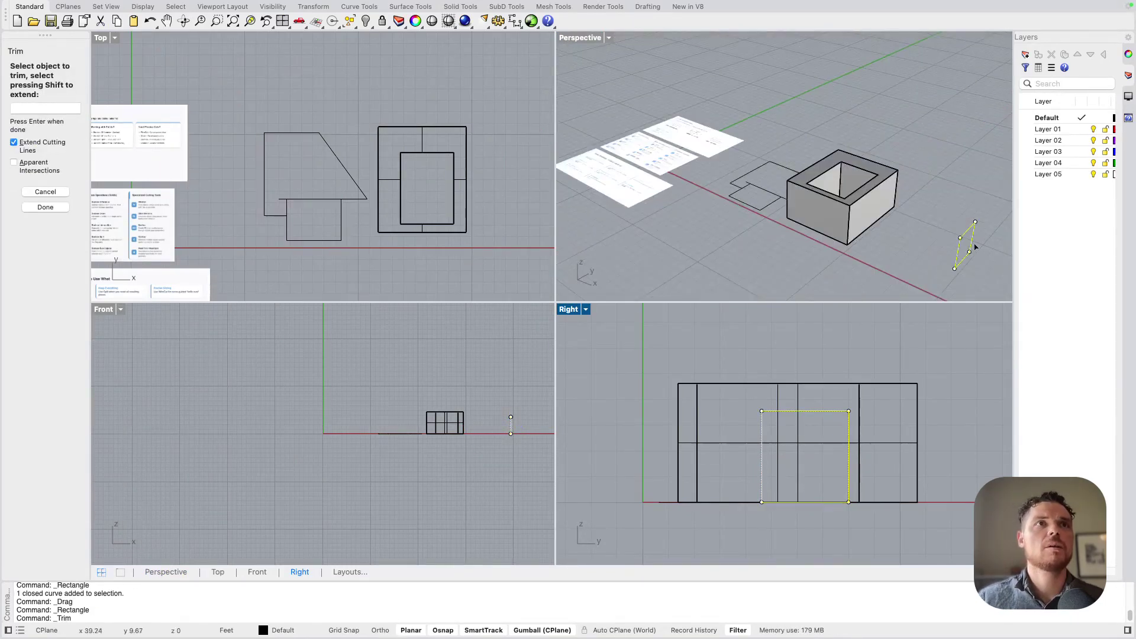
pyautogui.press('Escape')
# Move the upright door rectangle from outside the box into the middle of its opening.
pyautogui.click(965, 230)
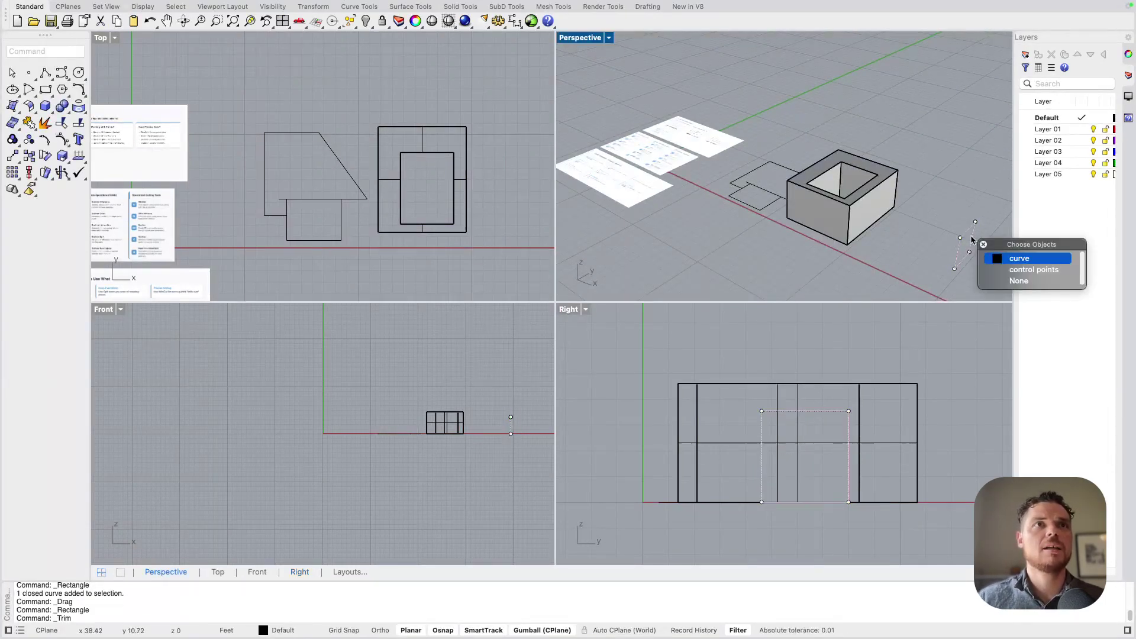
pyautogui.click(971, 237)
pyautogui.moveTo(970, 239); pyautogui.dragTo(844, 189)
# Trim the wall surfaces within the door rectangle in the Right view, using the rectangle as the cutting object.
pyautogui.press('Return')
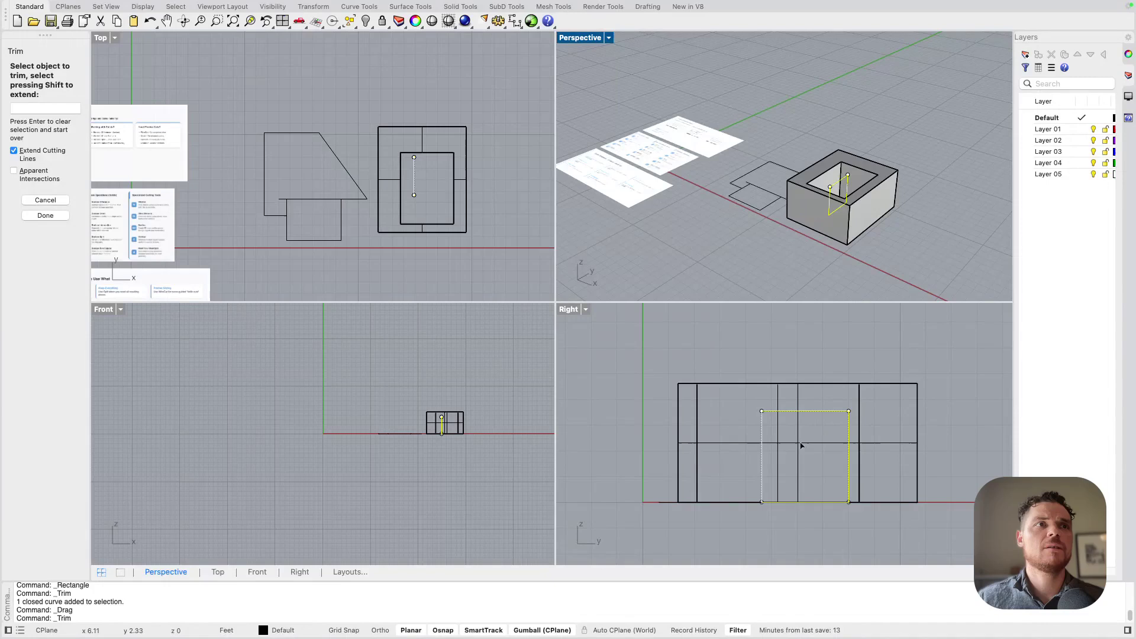
pyautogui.click(797, 447)
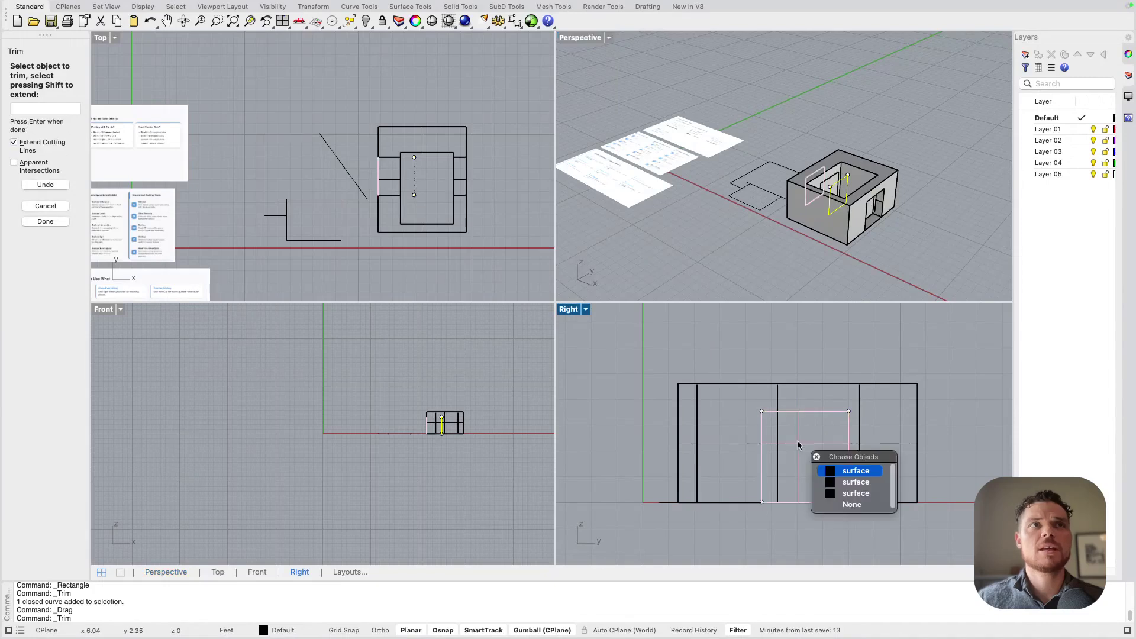
pyautogui.click(849, 470)
pyautogui.scroll(5, 885, 198)
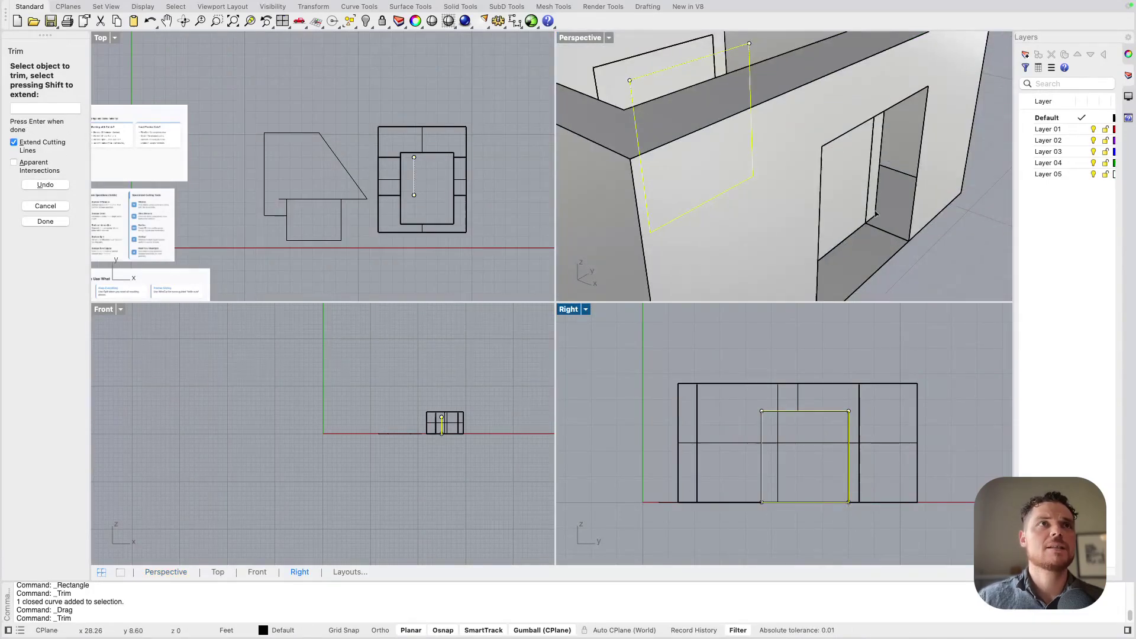
# Undo the doorway trims on the box's walls and end the Trim command.
pyautogui.scroll(-3, 878, 210)
pyautogui.press('super+z')
pyautogui.press('super+z')
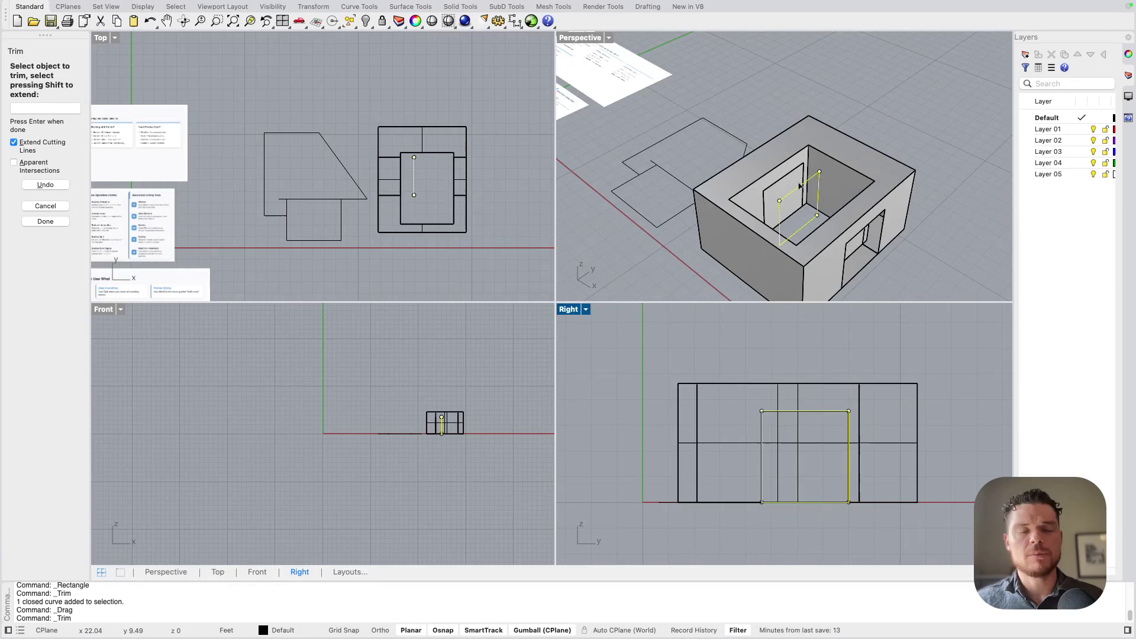
pyautogui.press('Escape')
# Trim the wall areas within the door rectangle from the Perspective view and undo the cuts.
pyautogui.moveTo(804, 203); pyautogui.dragTo(761, 181, button='right')
pyautogui.press('Return')
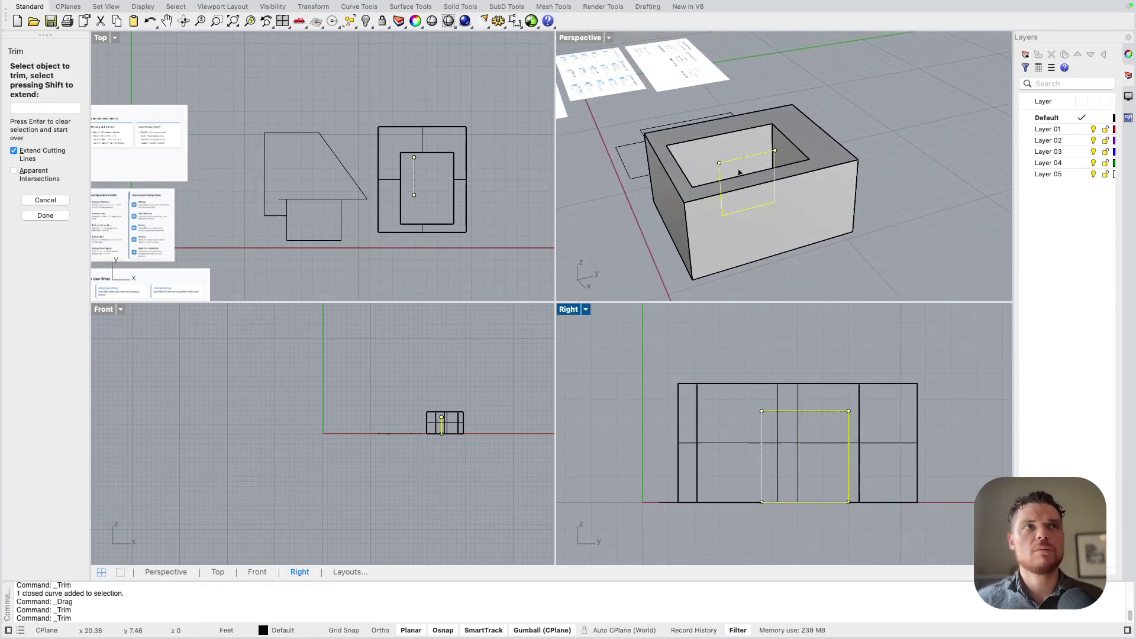
pyautogui.click(735, 171)
pyautogui.click(734, 171)
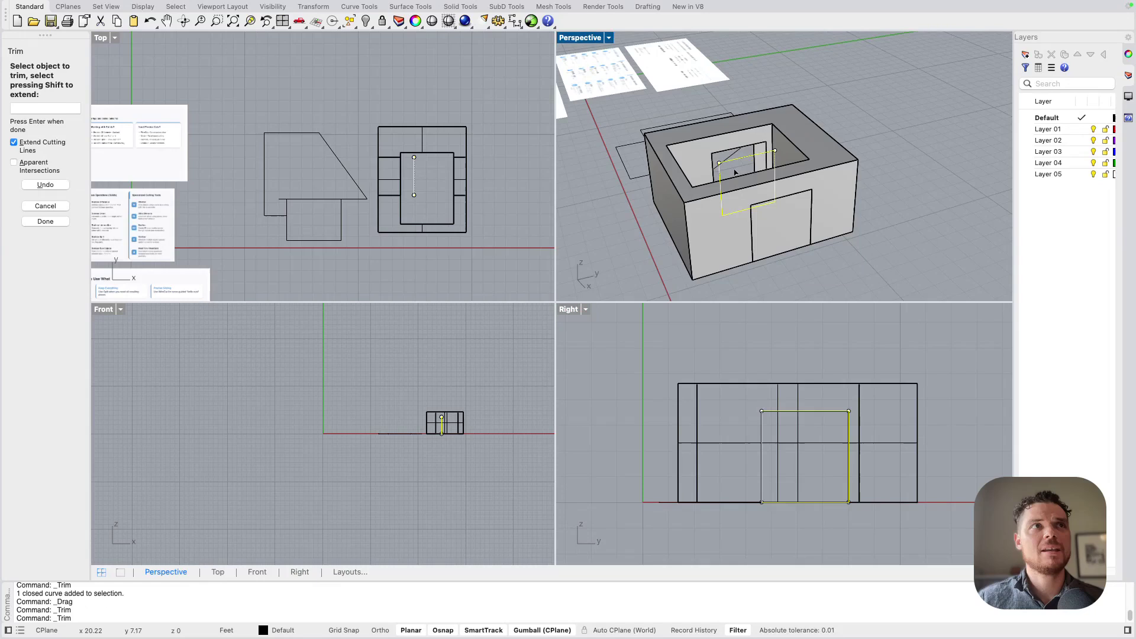
pyautogui.scroll(3, 734, 172)
pyautogui.press('super+z')
pyautogui.press('super+z')
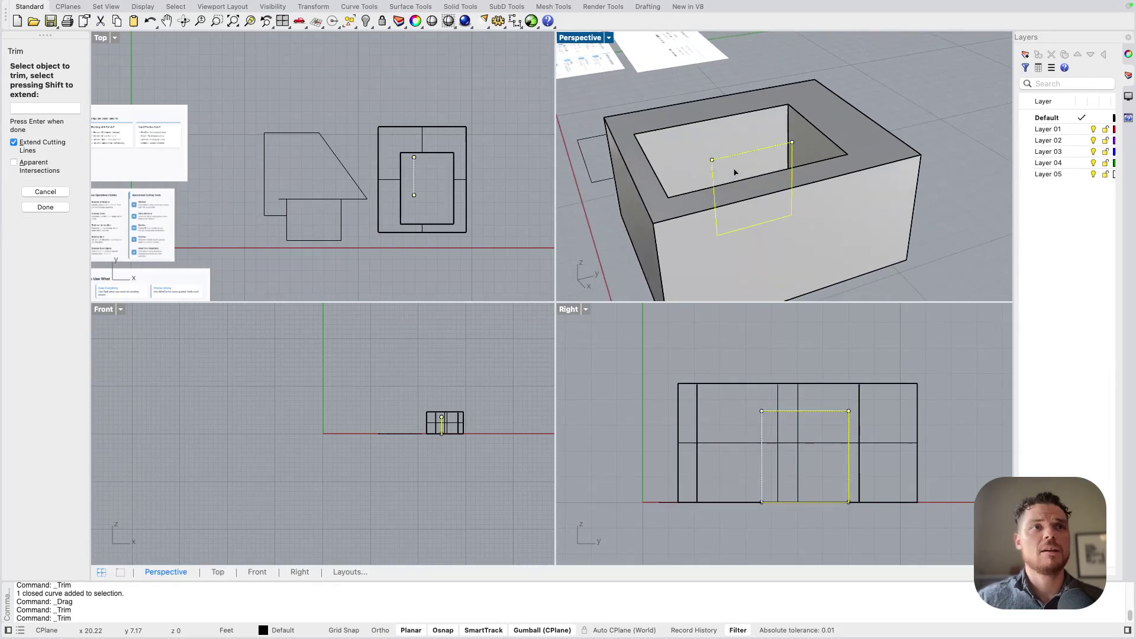
# Trim away the parts of the box outside the door rectangle, using the rectangle as the cutting object.
pyautogui.click(723, 201)
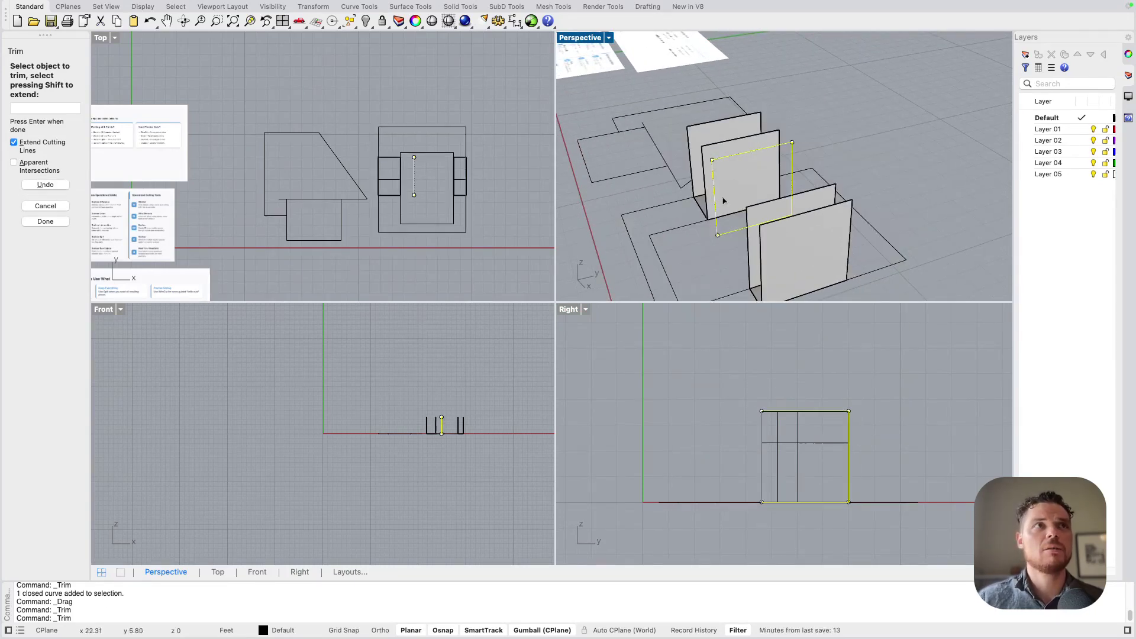
pyautogui.moveTo(722, 201); pyautogui.dragTo(722, 201, button='right')
pyautogui.scroll(-5, 723, 201)
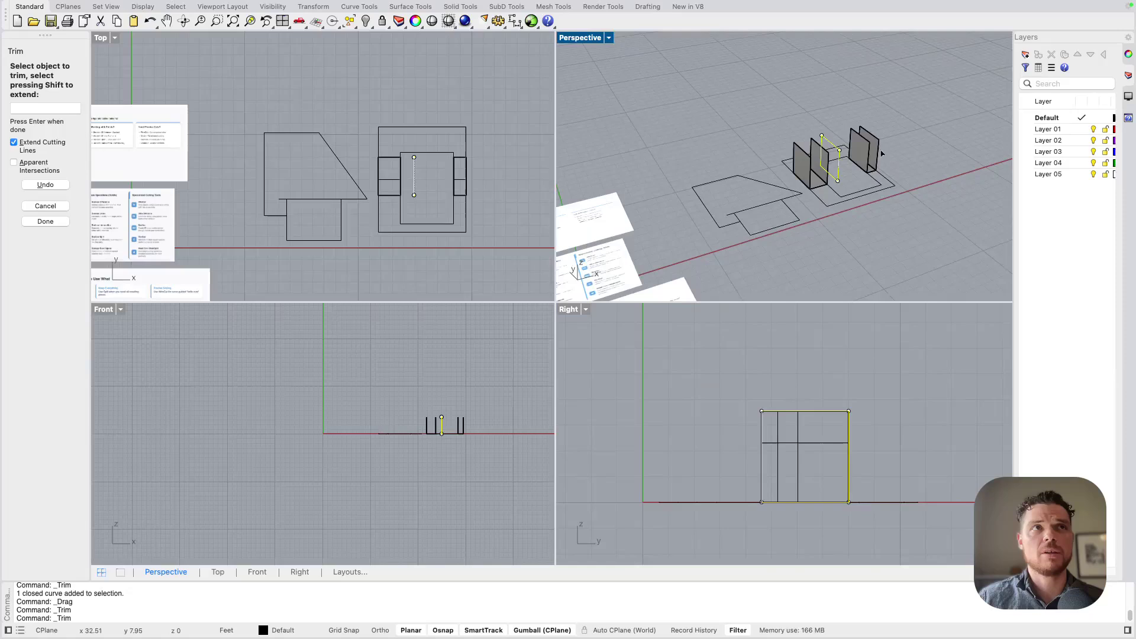
pyautogui.scroll(8, 881, 154)
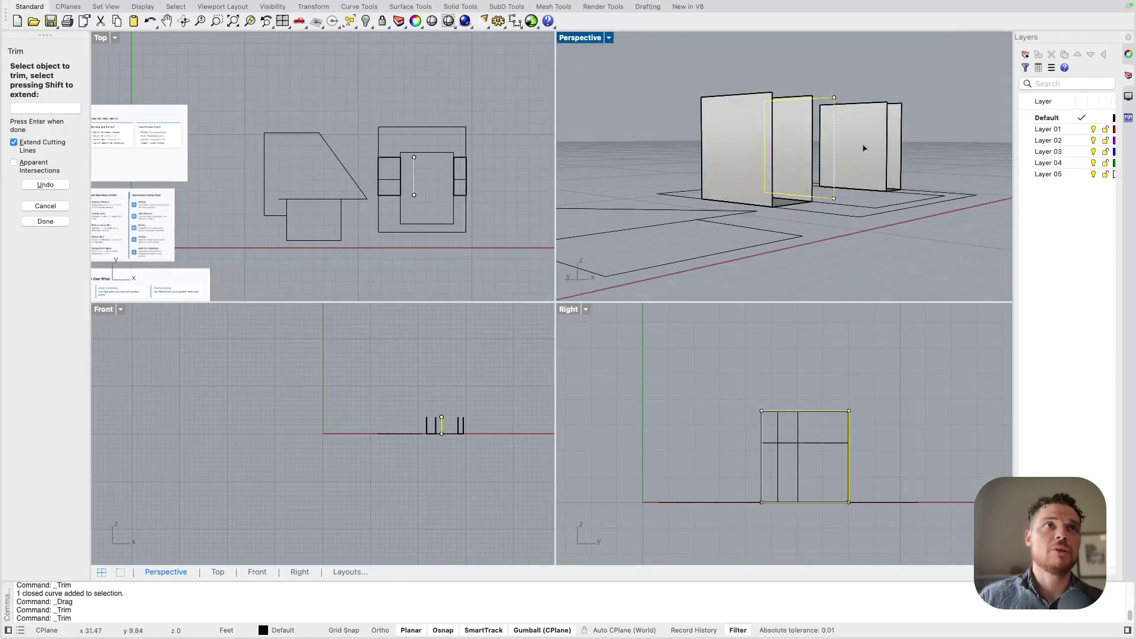
# Undo the trim of the box and move the door rectangle out of it, past the flat curves.
pyautogui.press('super+z')
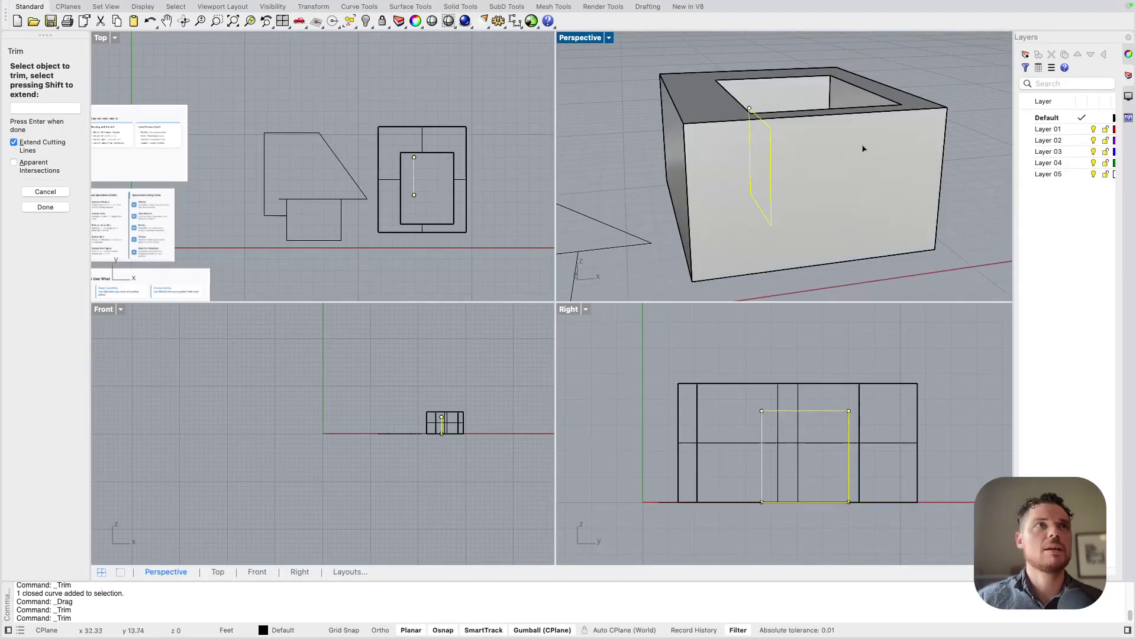
pyautogui.scroll(-3, 863, 148)
pyautogui.press('Escape')
pyautogui.moveTo(845, 153); pyautogui.dragTo(618, 179)
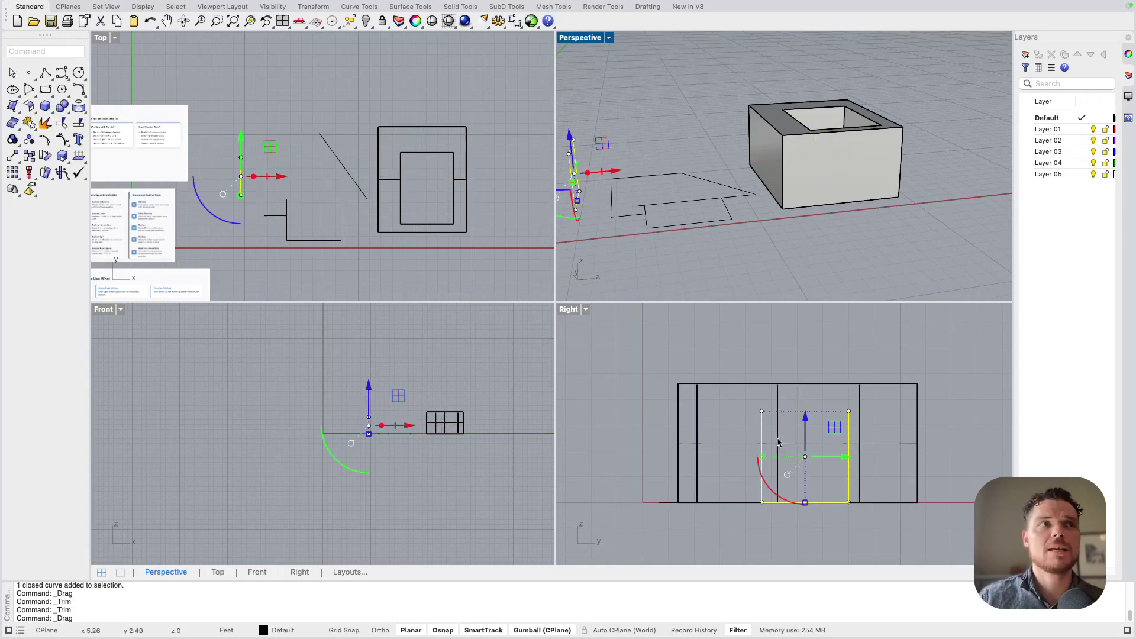
# Set the Right viewport's display mode to Shaded.
pyautogui.click(584, 310)
pyautogui.click(585, 309)
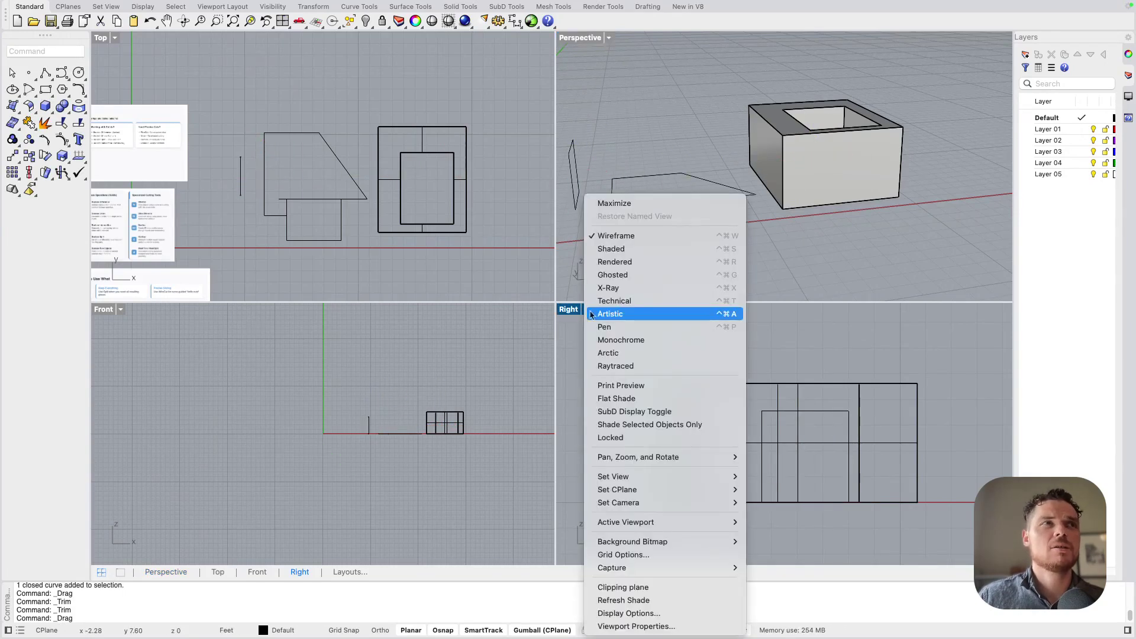
pyautogui.click(627, 247)
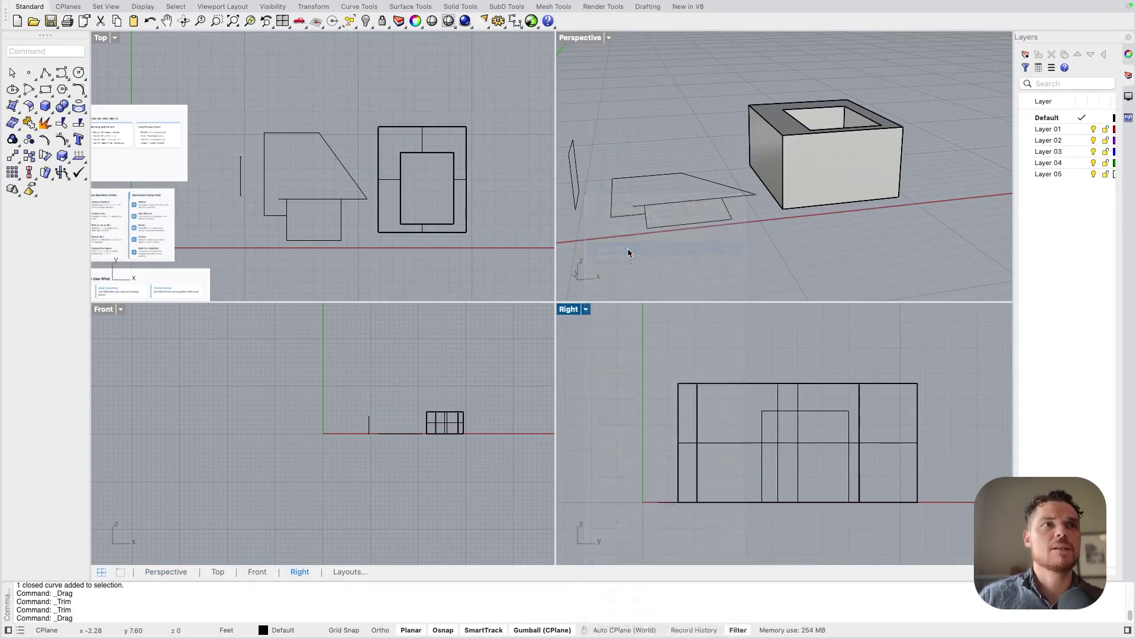
# Trim the box's wall surface inside the door rectangle in the shaded Right view, using the rectangle as the cutting object.
pyautogui.click(576, 166)
pyautogui.scroll(-4, 861, 234)
pyautogui.scroll(-3, 886, 224)
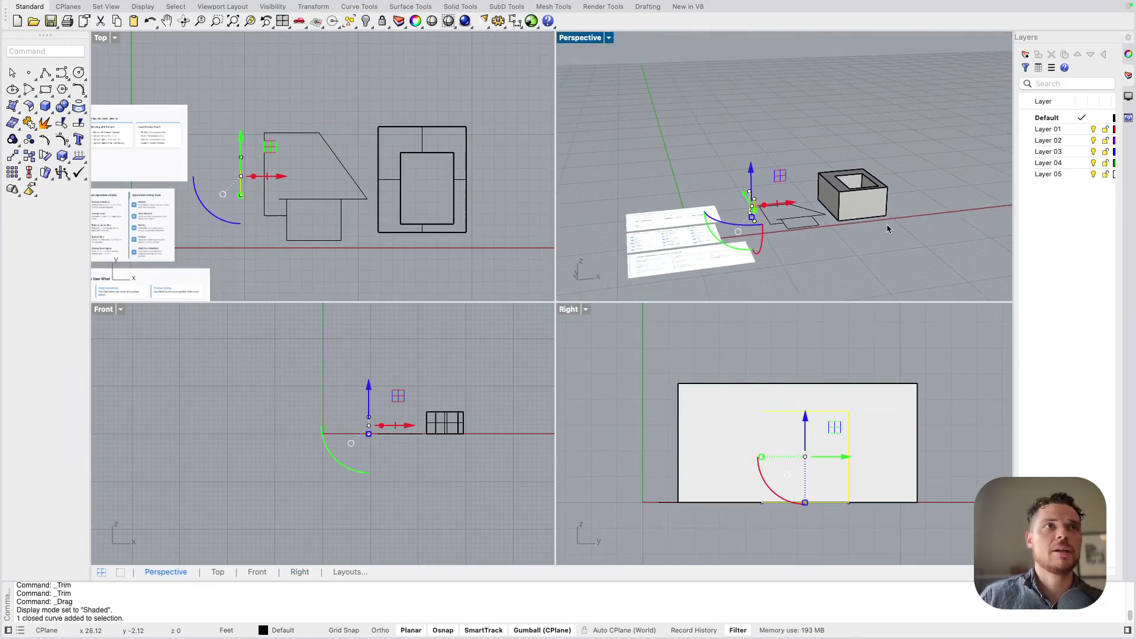
pyautogui.moveTo(801, 201); pyautogui.dragTo(747, 205, button='right')
pyautogui.click(817, 143)
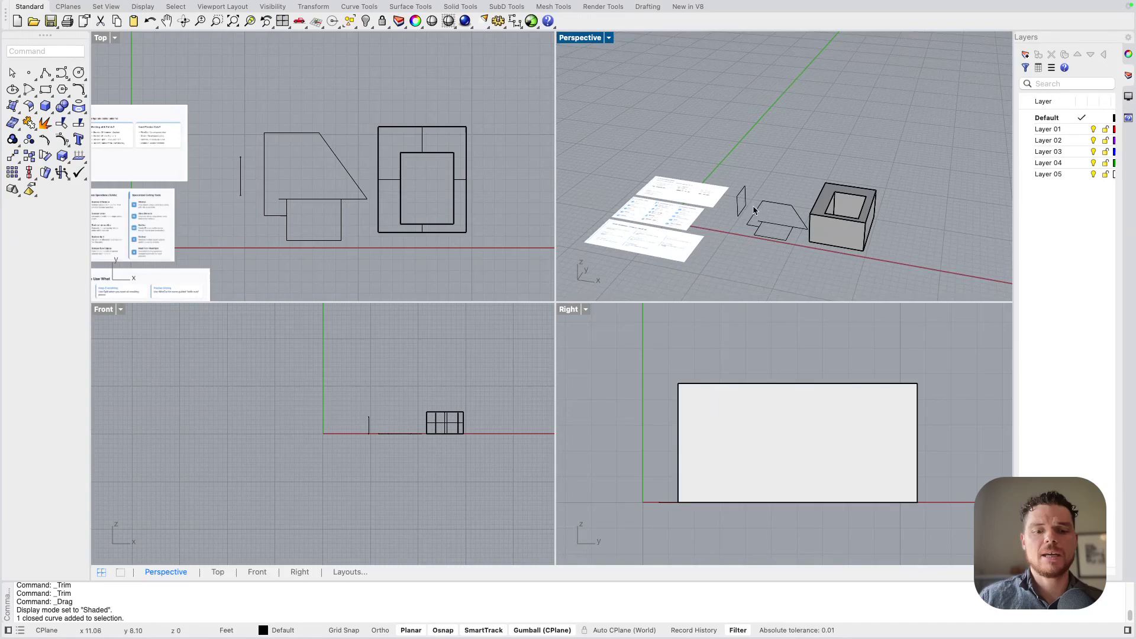
pyautogui.click(740, 203)
pyautogui.press('super+t')
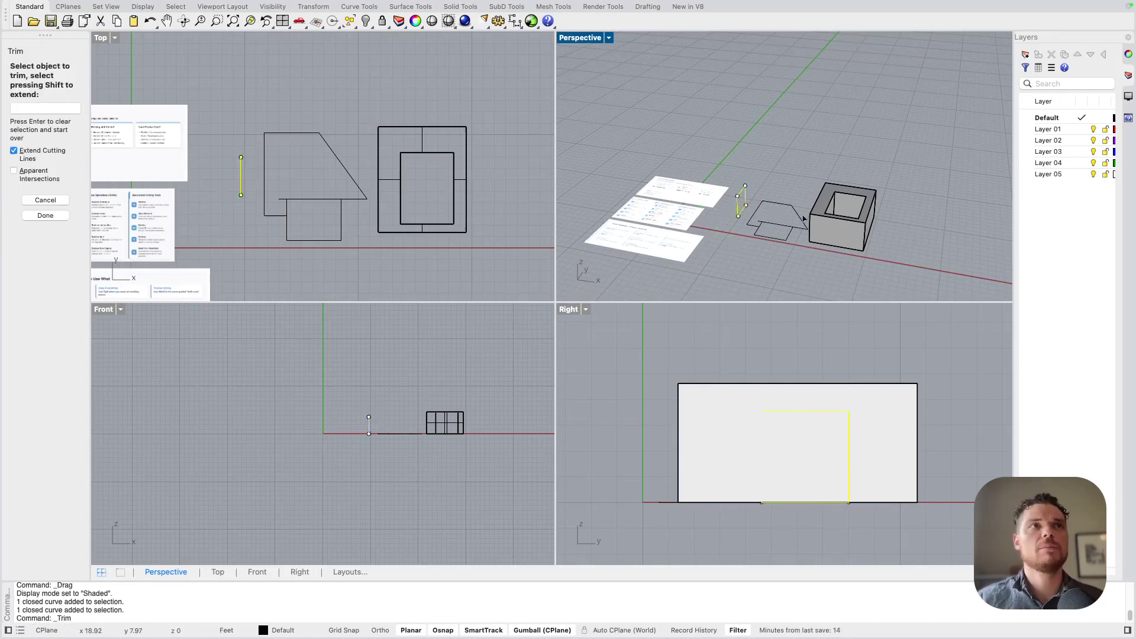
pyautogui.scroll(2, 803, 219)
pyautogui.click(811, 467)
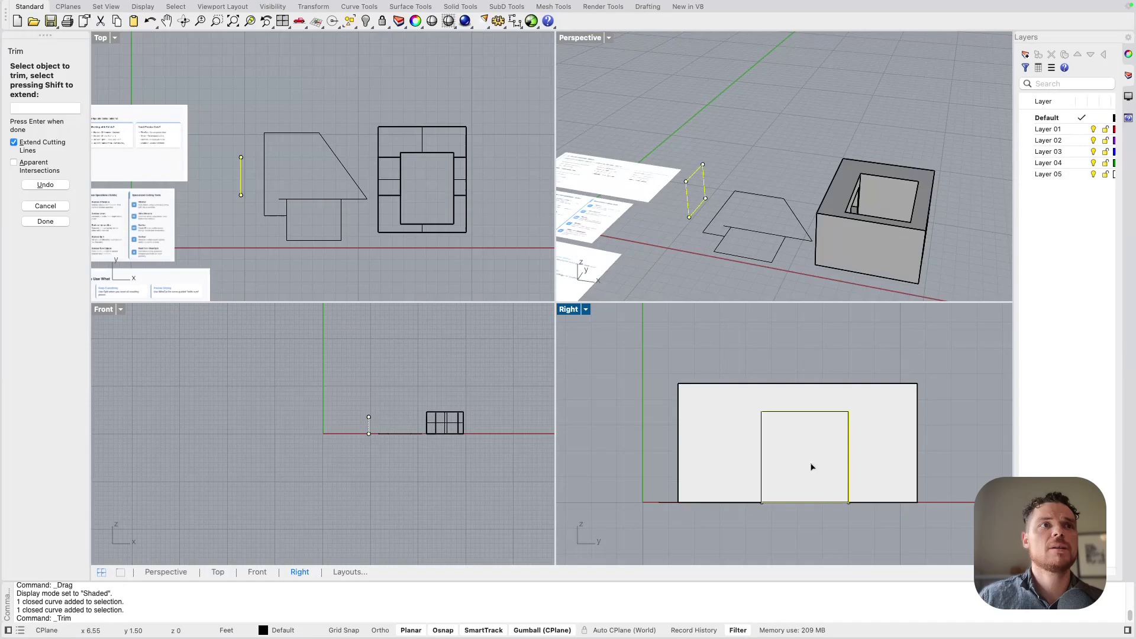
# Trim the remaining wall area inside the door rectangle so the doorway passes through the whole box, and inspect the opening.
pyautogui.moveTo(775, 207); pyautogui.dragTo(876, 135, button='right')
pyautogui.click(869, 171)
pyautogui.scroll(6, 868, 177)
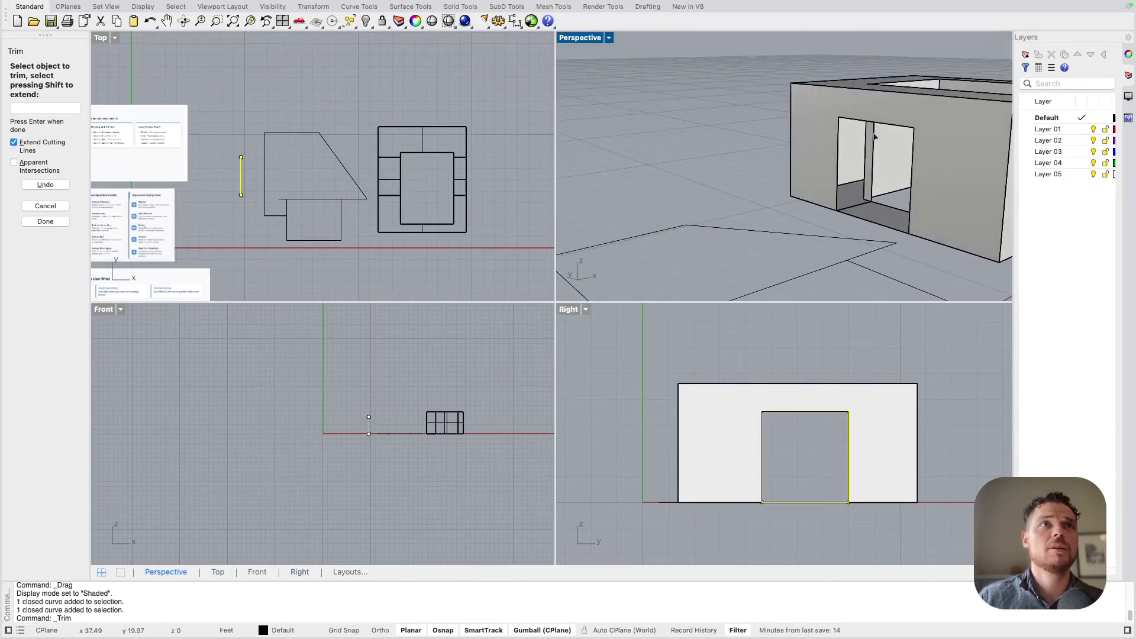
pyautogui.moveTo(865, 203); pyautogui.dragTo(864, 231, button='right')
pyautogui.scroll(7, 851, 148)
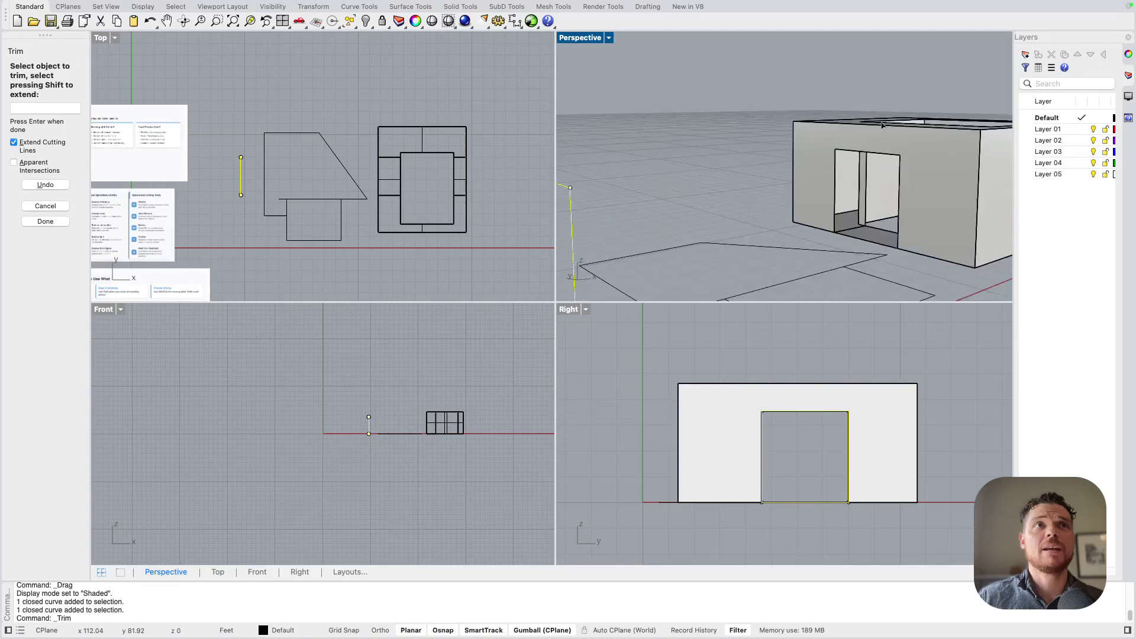
# Extrude the three edges of the outer doorway opening inward to the inner wall, closing the gap in the wall thickness.
pyautogui.press('Escape')
pyautogui.press('Escape')
pyautogui.keyDown('shift'); pyautogui.keyDown('super'); pyautogui.click(794, 212); pyautogui.keyUp('super'); pyautogui.keyUp('shift')
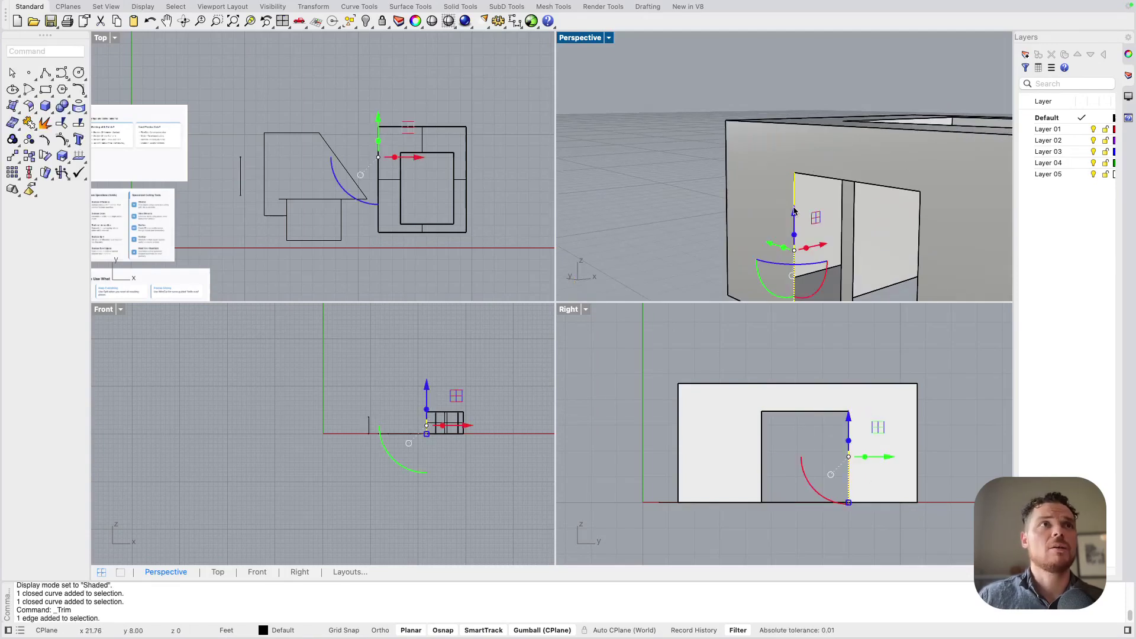
pyautogui.scroll(-4, 794, 212)
pyautogui.keyDown('ctrl'); pyautogui.keyDown('shift'); pyautogui.click(843, 191); pyautogui.keyUp('shift'); pyautogui.keyUp('ctrl')
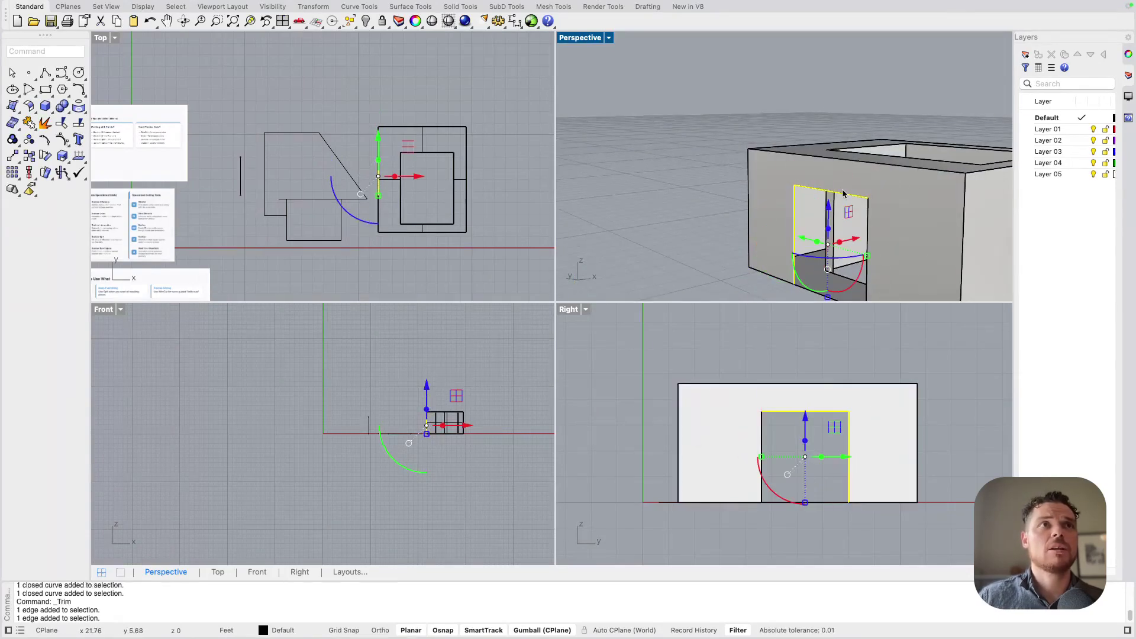
pyautogui.keyDown('ctrl'); pyautogui.keyDown('shift'); pyautogui.click(867, 220); pyautogui.keyUp('shift'); pyautogui.keyUp('ctrl')
pyautogui.moveTo(837, 243); pyautogui.dragTo(847, 247)
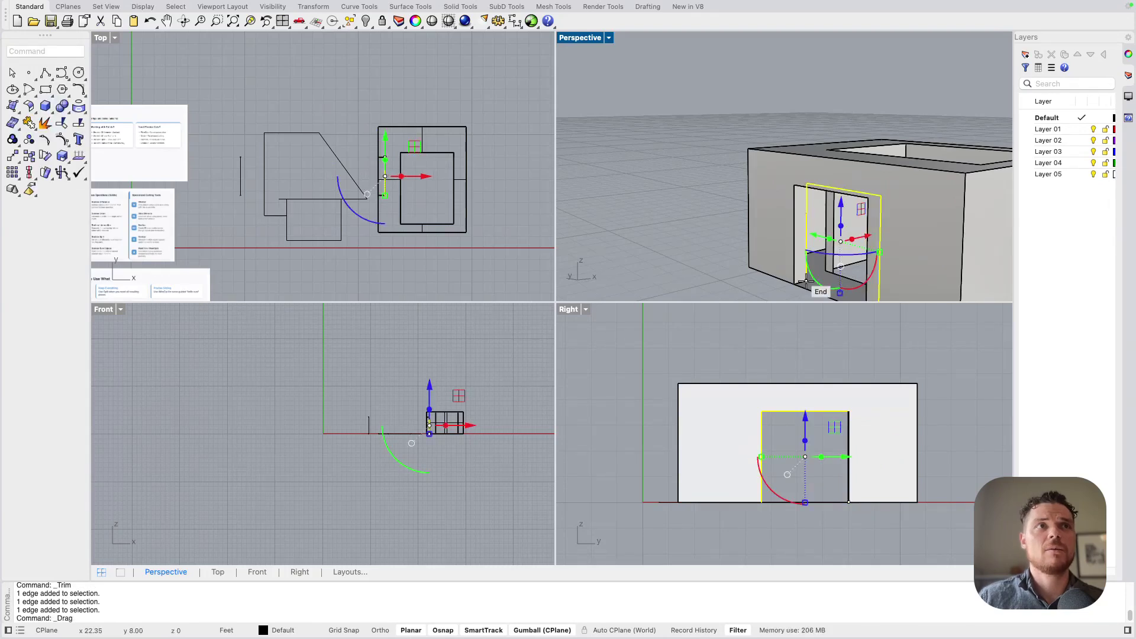
pyautogui.moveTo(806, 285); pyautogui.dragTo(833, 273)
pyautogui.click(695, 192)
pyautogui.scroll(-5, 694, 186)
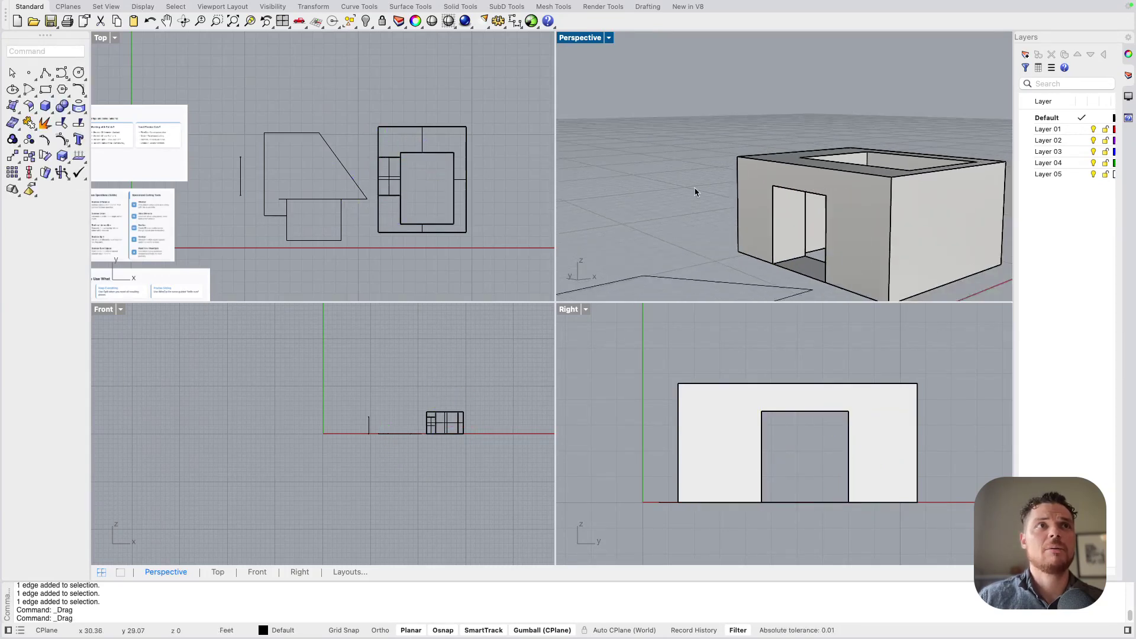
# Join the extruded doorway surface with the box polysurface.
pyautogui.click(767, 215)
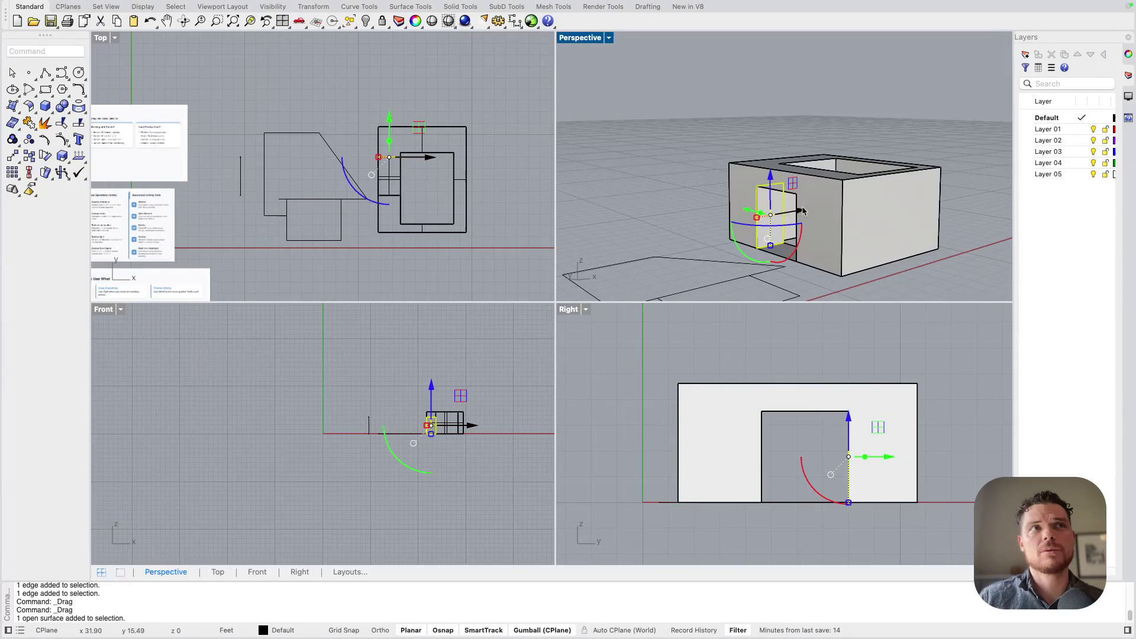
pyautogui.click(810, 191)
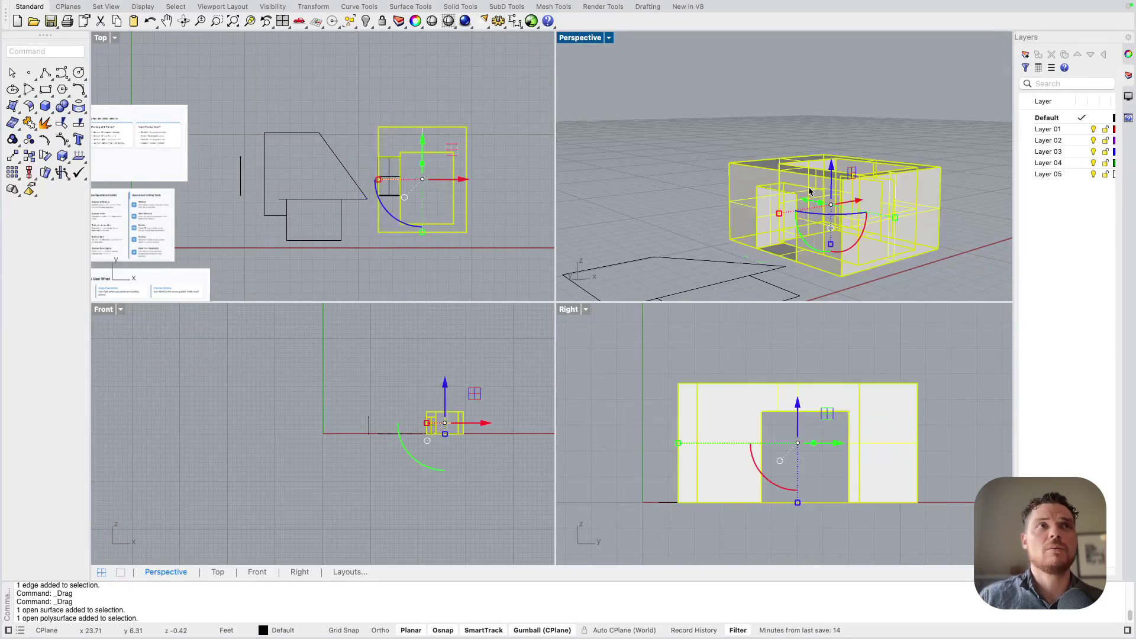
pyautogui.press('Return')
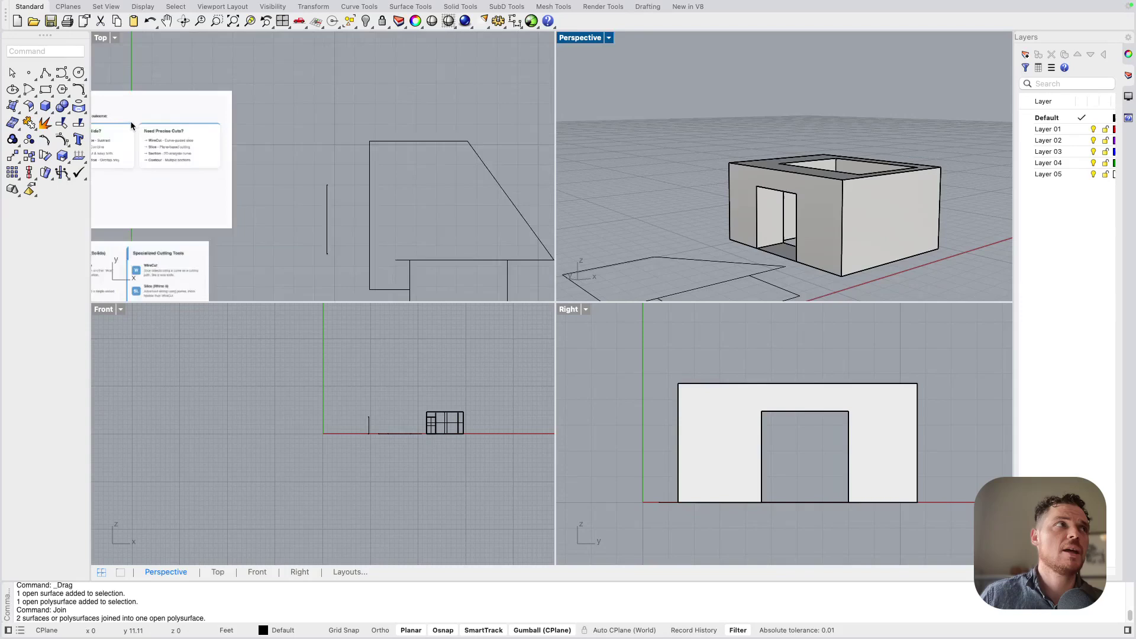
# Undo the join, the doorway edge extrusion and the trim to restore the uncut hollow box.
pyautogui.click(131, 123)
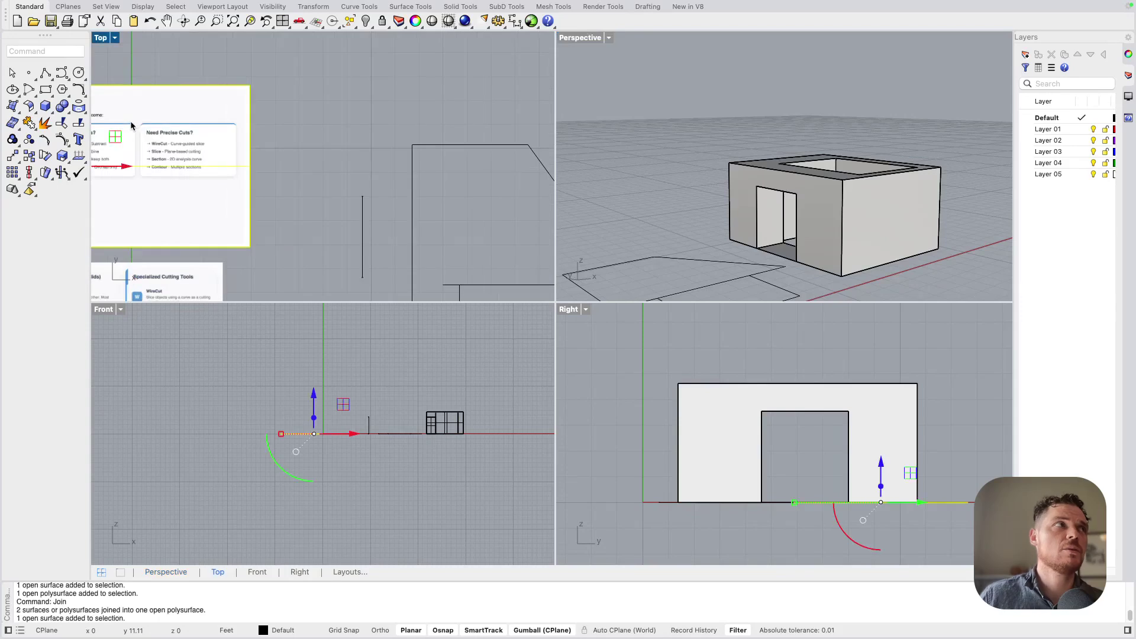
pyautogui.click(704, 222)
pyautogui.press('super+z')
pyautogui.press('super+z')
pyautogui.press('super+z')
pyautogui.press('super+z')
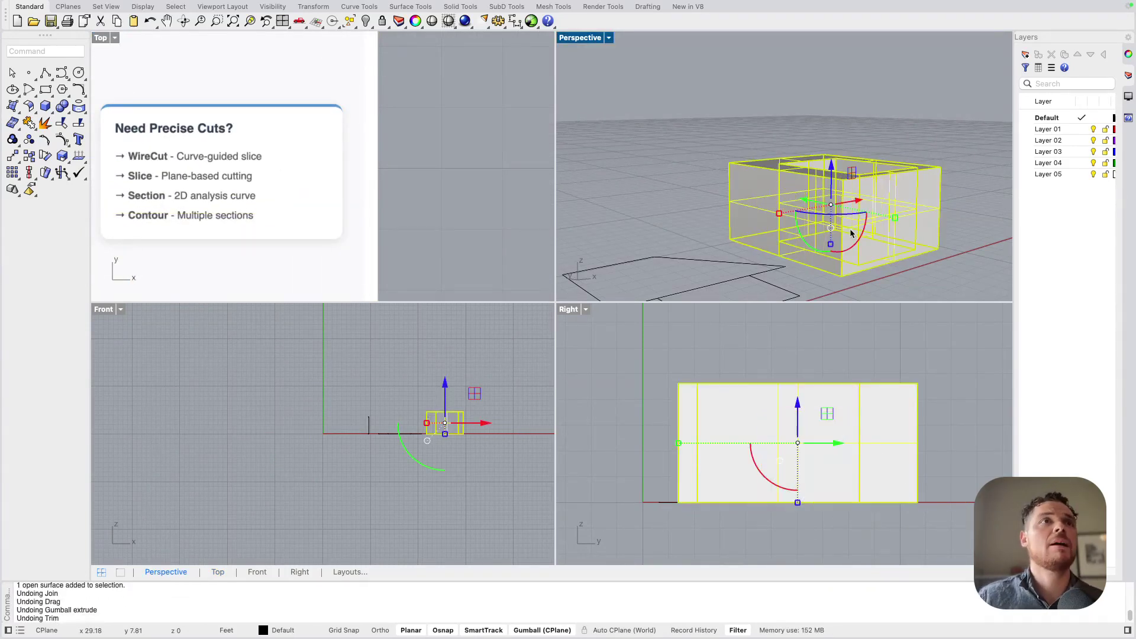
# Use WireCut with the door rectangle to cut a doorway normal to the curve through both walls of the box.
pyautogui.click(955, 276)
pyautogui.scroll(-3, 914, 184)
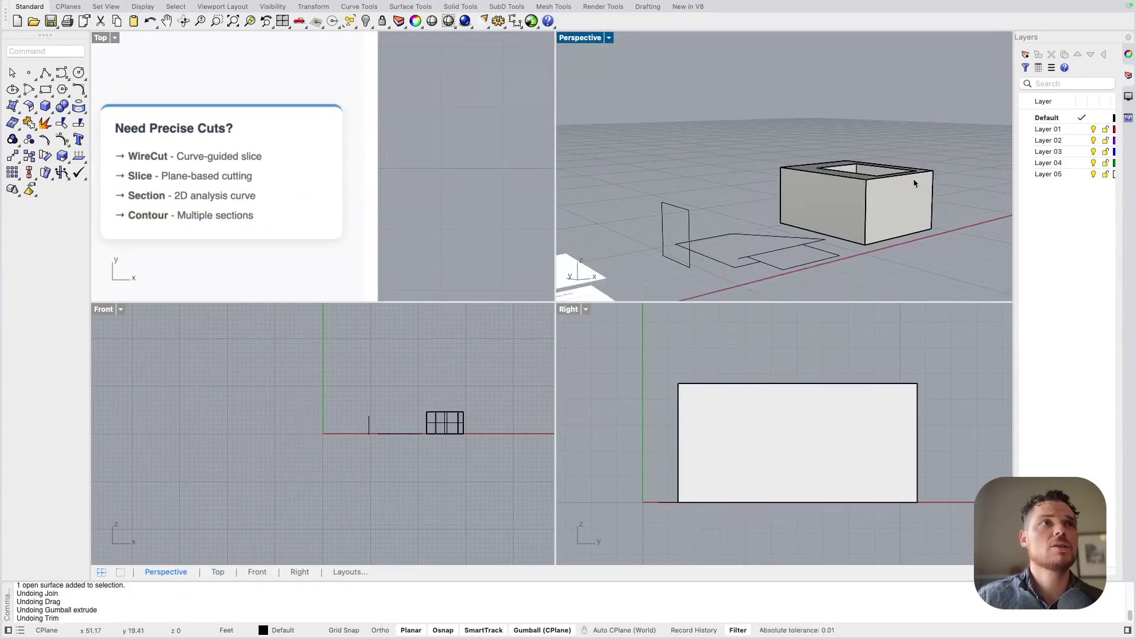
pyautogui.click(672, 207)
pyautogui.write('wi')
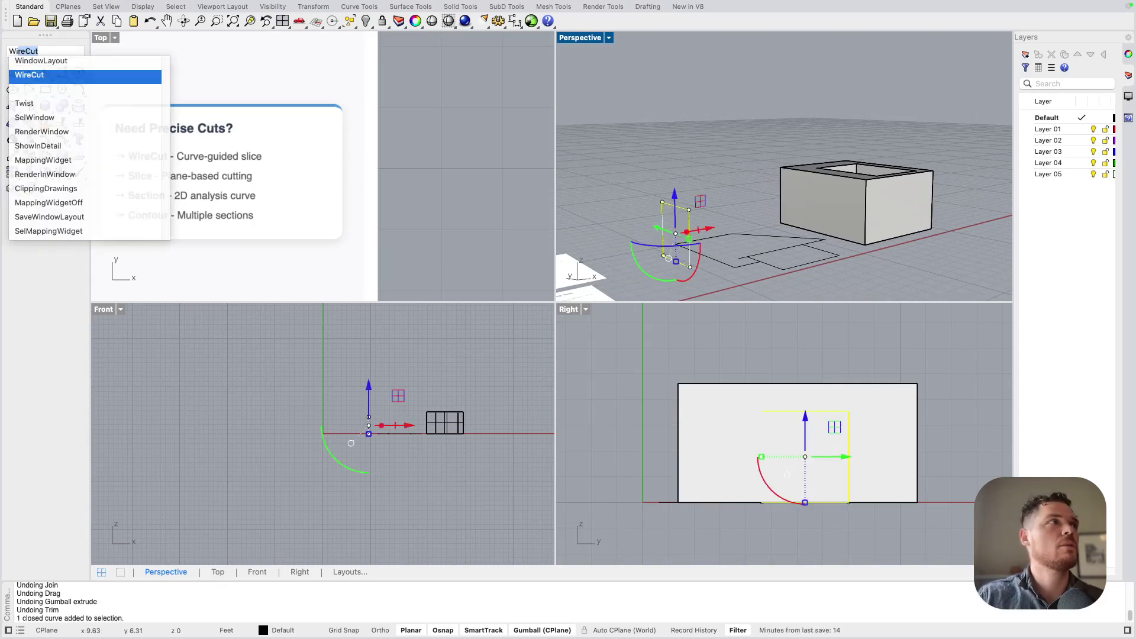
pyautogui.press('Return')
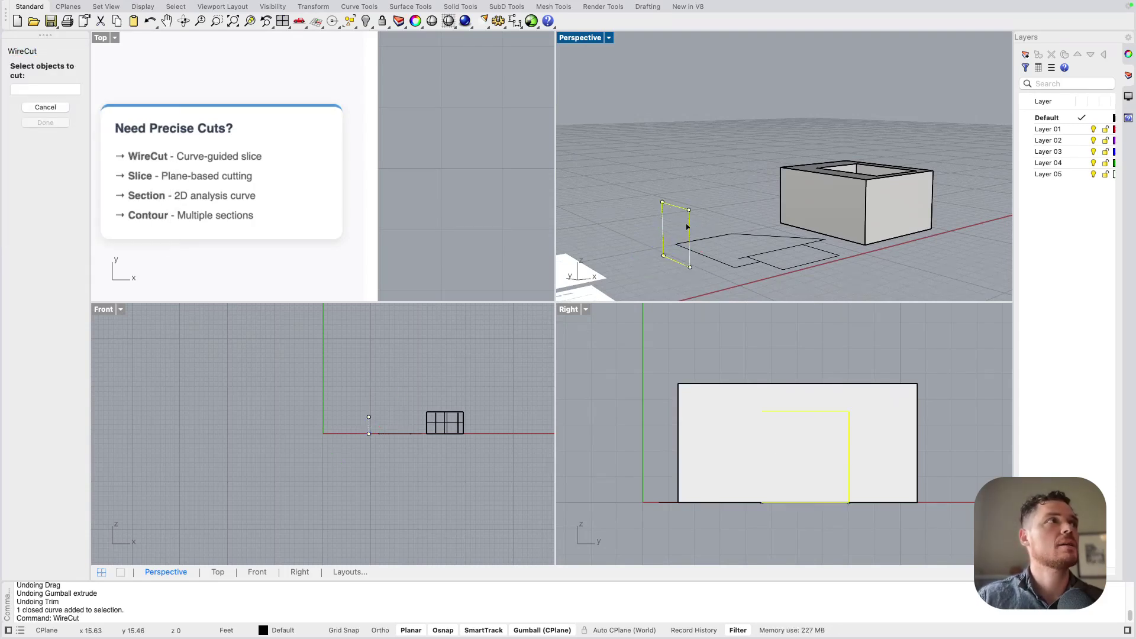
pyautogui.click(828, 201)
pyautogui.press('Return')
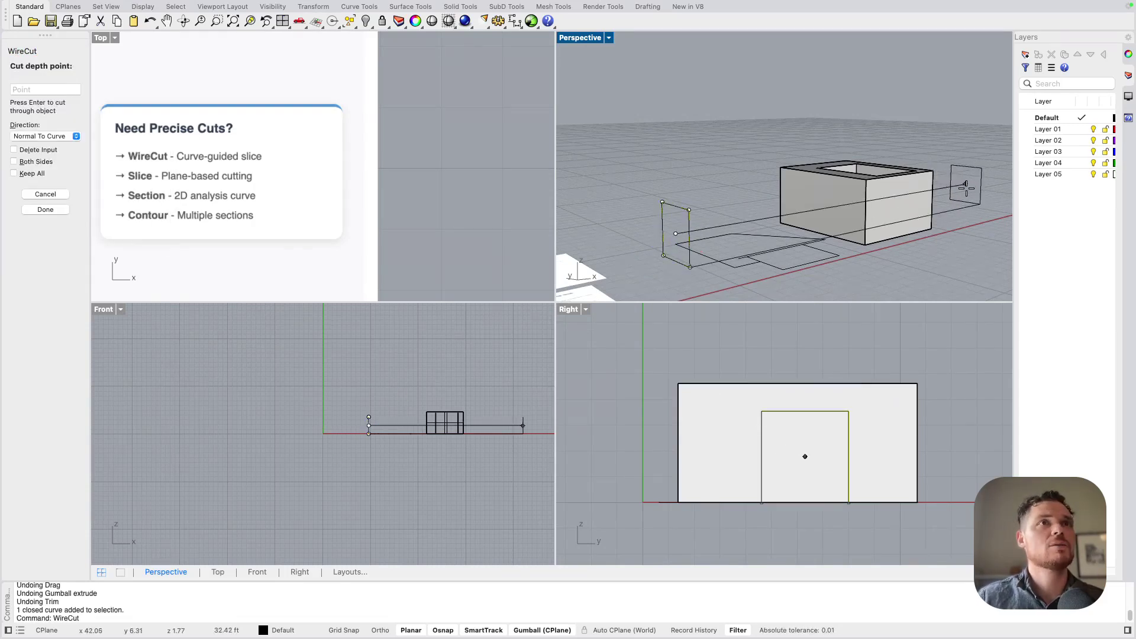
pyautogui.click(966, 187)
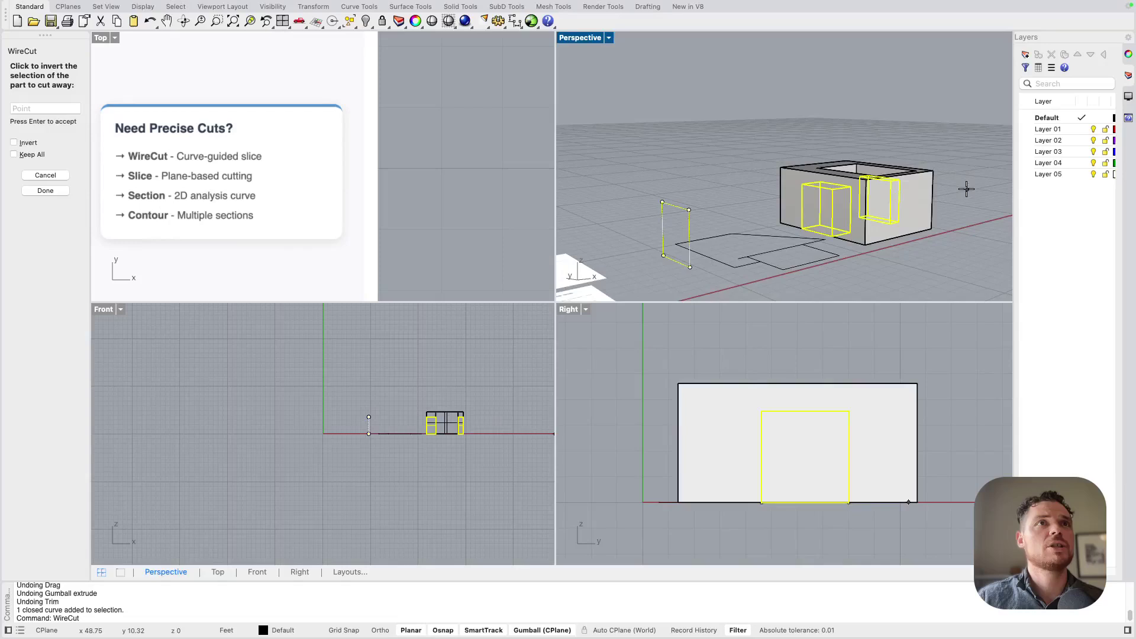
pyautogui.press('Return')
# Inspect the wire-cut doorway in the box and delete the door rectangle.
pyautogui.scroll(5, 842, 197)
pyautogui.moveTo(843, 198); pyautogui.dragTo(743, 253, button='right')
pyautogui.scroll(4, 741, 253)
pyautogui.click(814, 216)
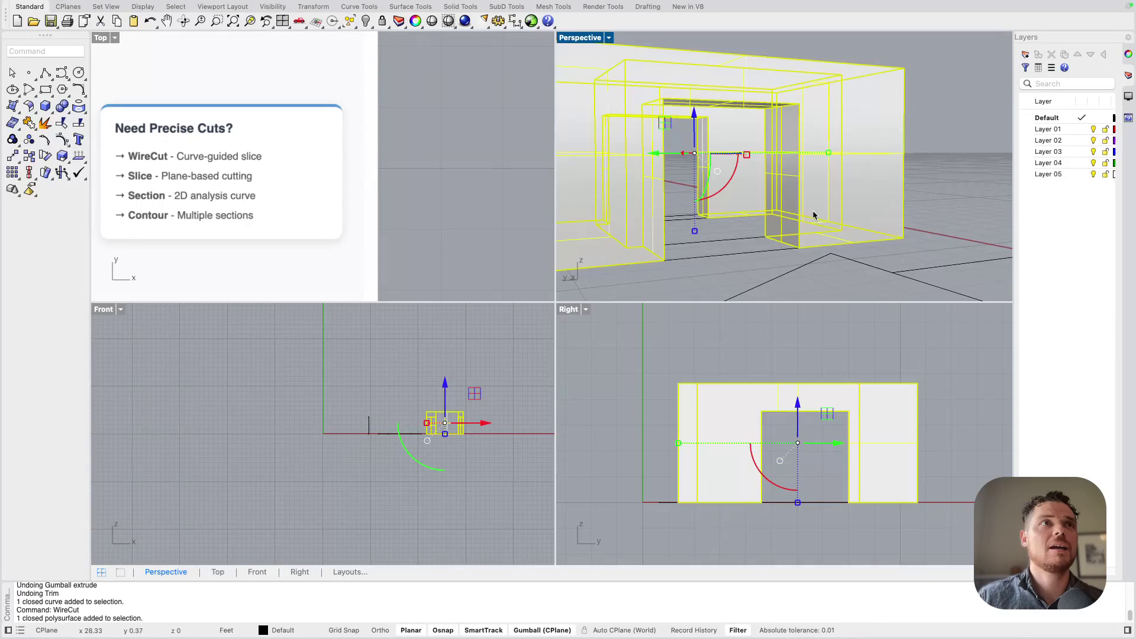
pyautogui.scroll(-5, 803, 250)
pyautogui.press('Escape')
pyautogui.click(900, 225)
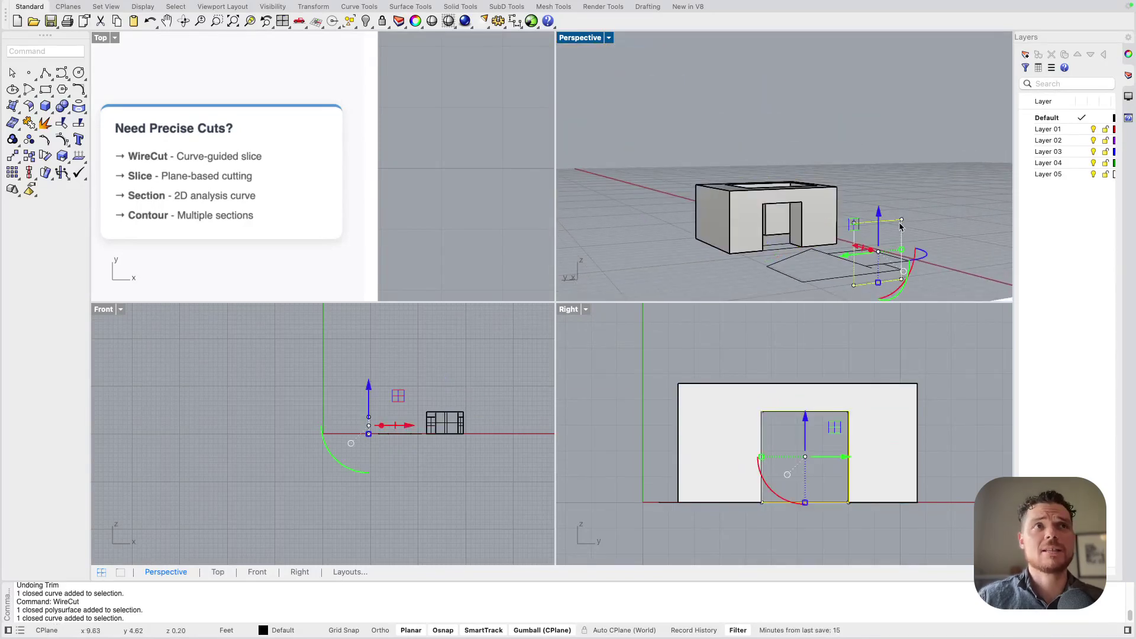
pyautogui.press('Escape')
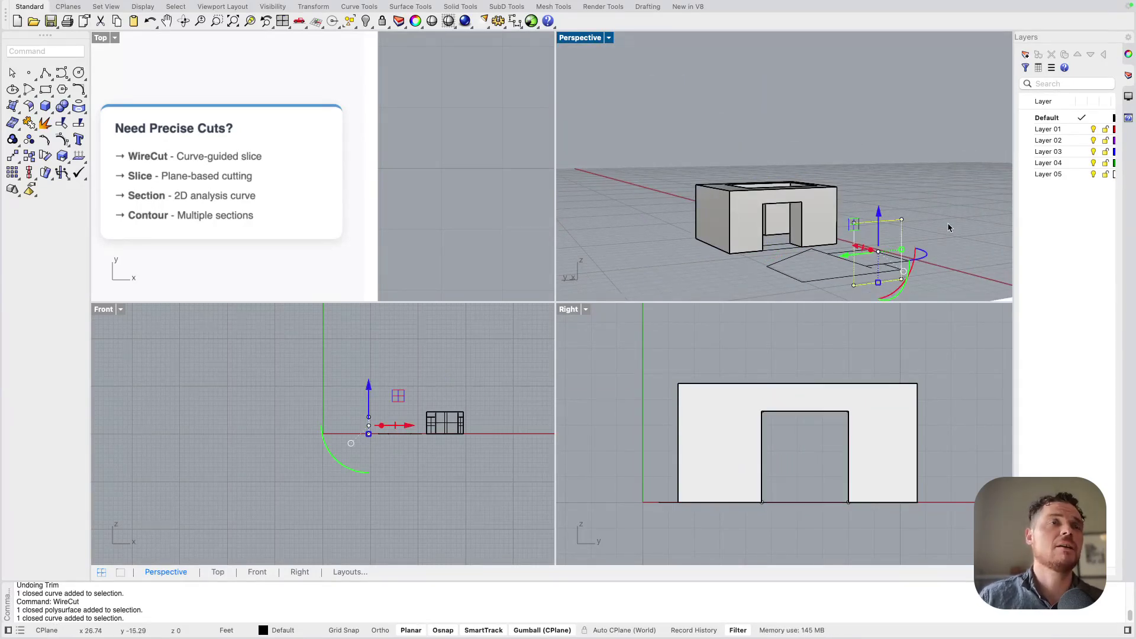
pyautogui.click(899, 230)
pyautogui.press('Delete')
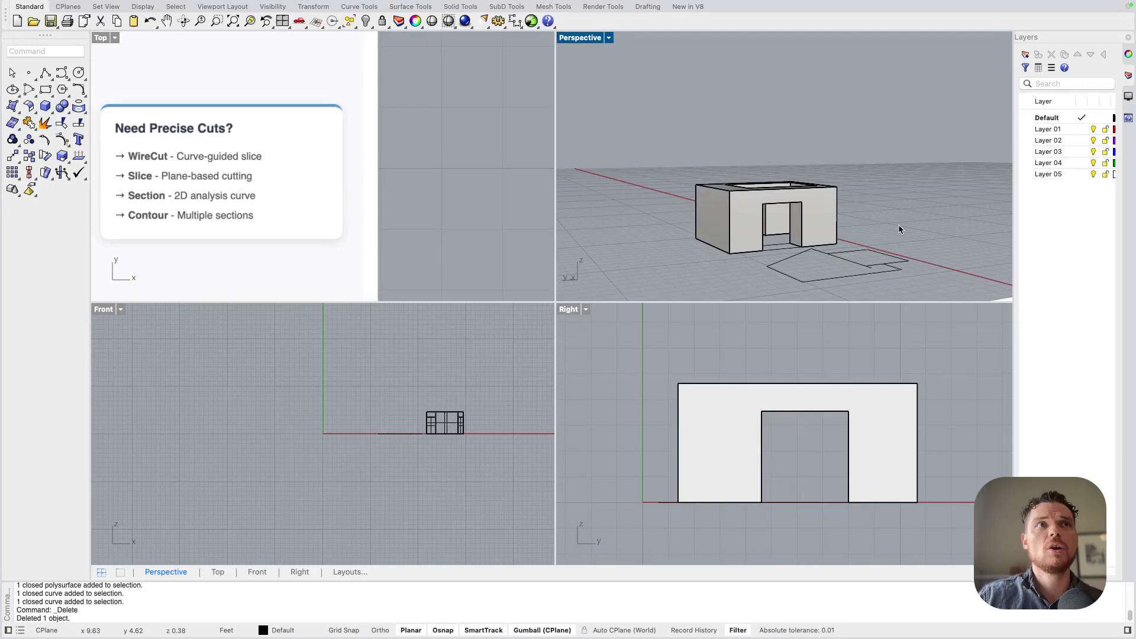
# Move one outer vertical edge of the doorway sideways to widen the opening and angle its jamb.
pyautogui.scroll(4, 760, 221)
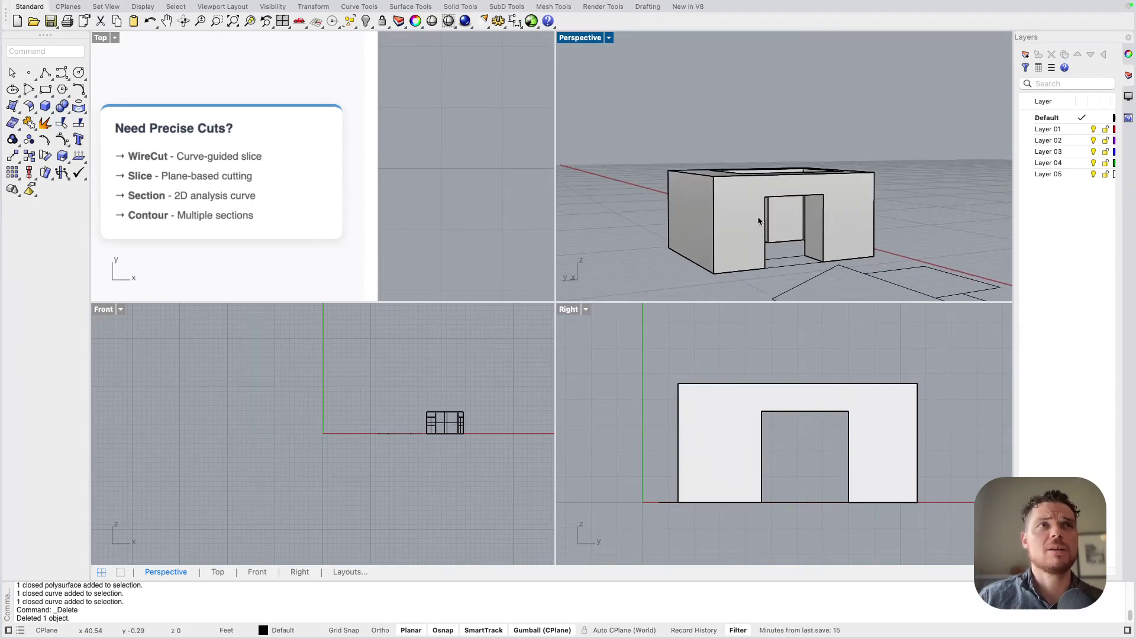
pyautogui.keyDown('ctrl'); pyautogui.keyDown('shift'); pyautogui.click(830, 224); pyautogui.keyUp('shift'); pyautogui.keyUp('ctrl')
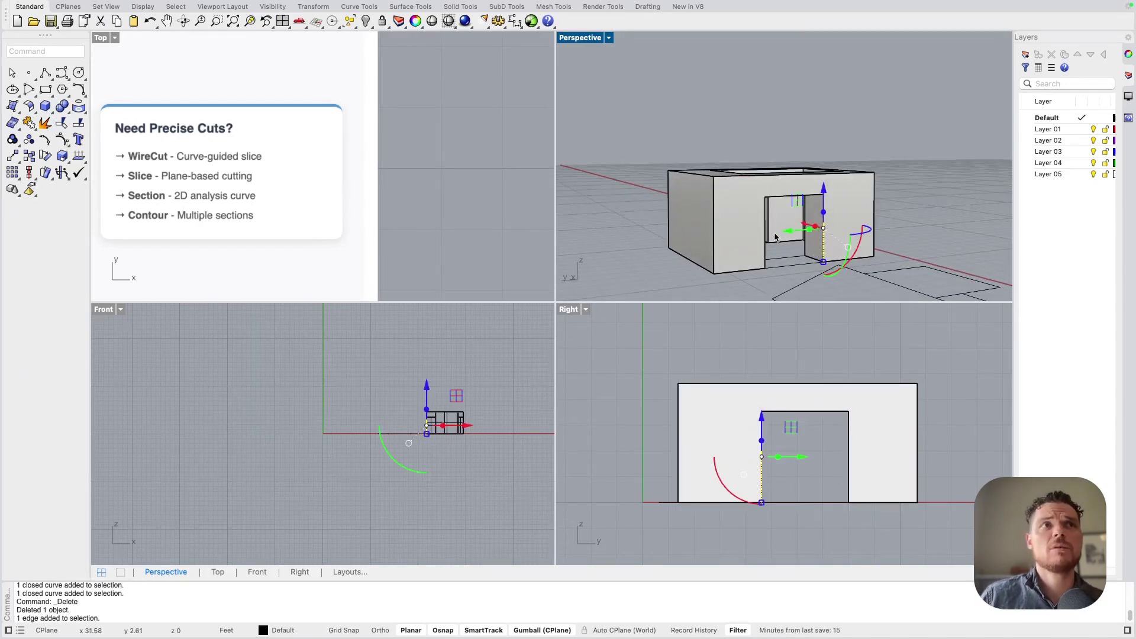
pyautogui.moveTo(785, 231); pyautogui.dragTo(840, 229)
pyautogui.click(906, 203)
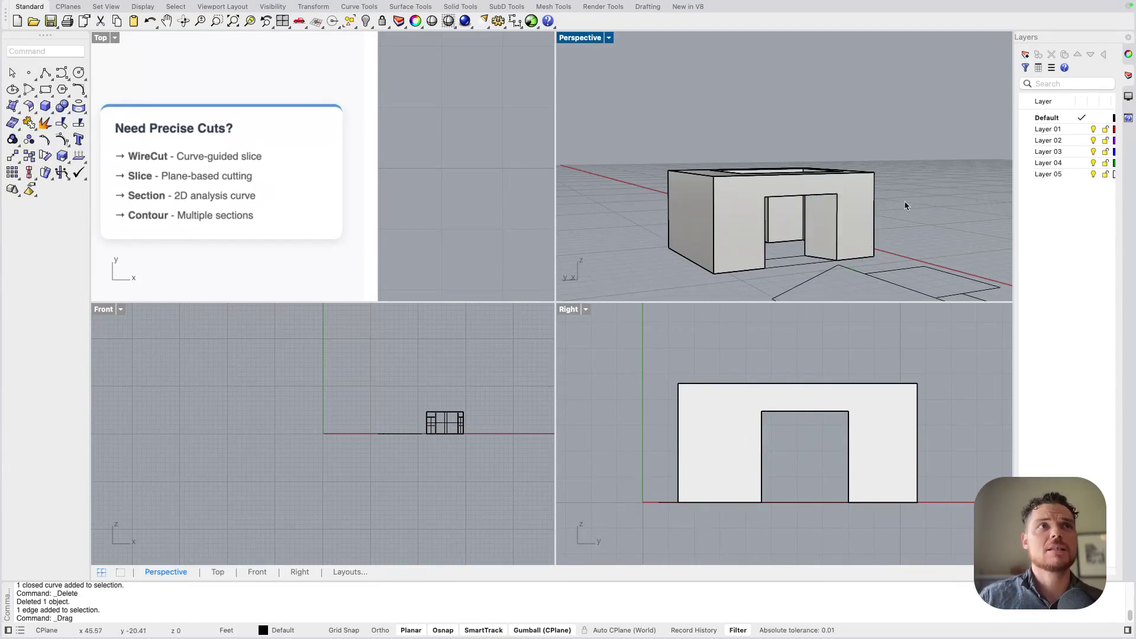
# Move the box's front wall face with the doorway outward to thicken that wall.
pyautogui.scroll(5, 830, 216)
pyautogui.keyDown('ctrl'); pyautogui.keyDown('shift'); pyautogui.click(880, 239); pyautogui.keyUp('shift'); pyautogui.keyUp('ctrl')
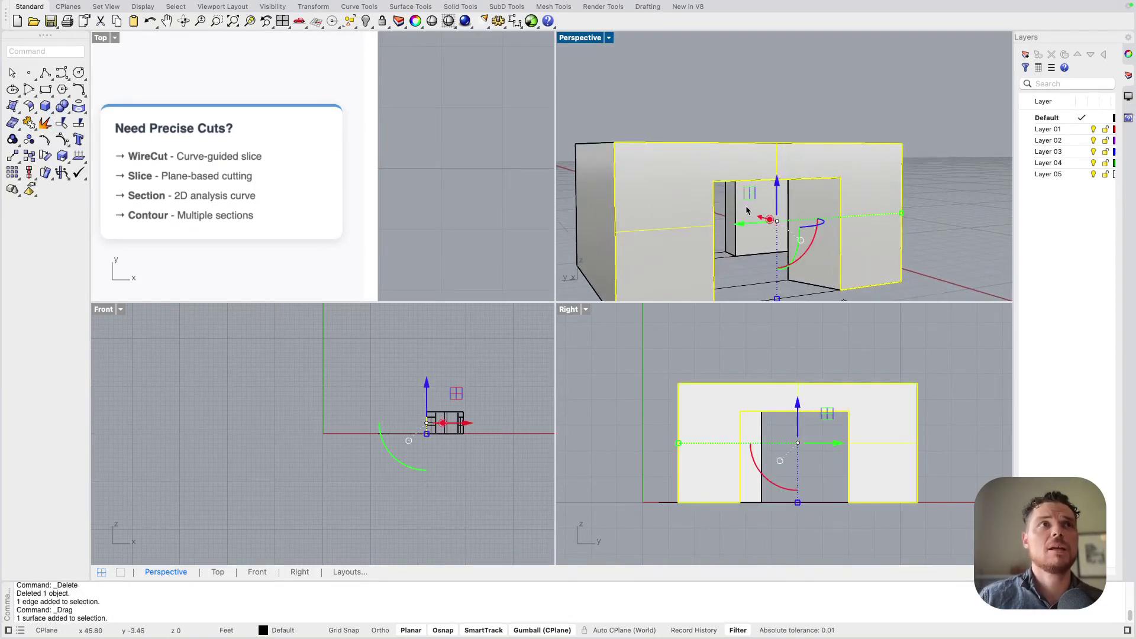
pyautogui.moveTo(758, 219); pyautogui.dragTo(796, 226)
pyautogui.scroll(-6, 833, 208)
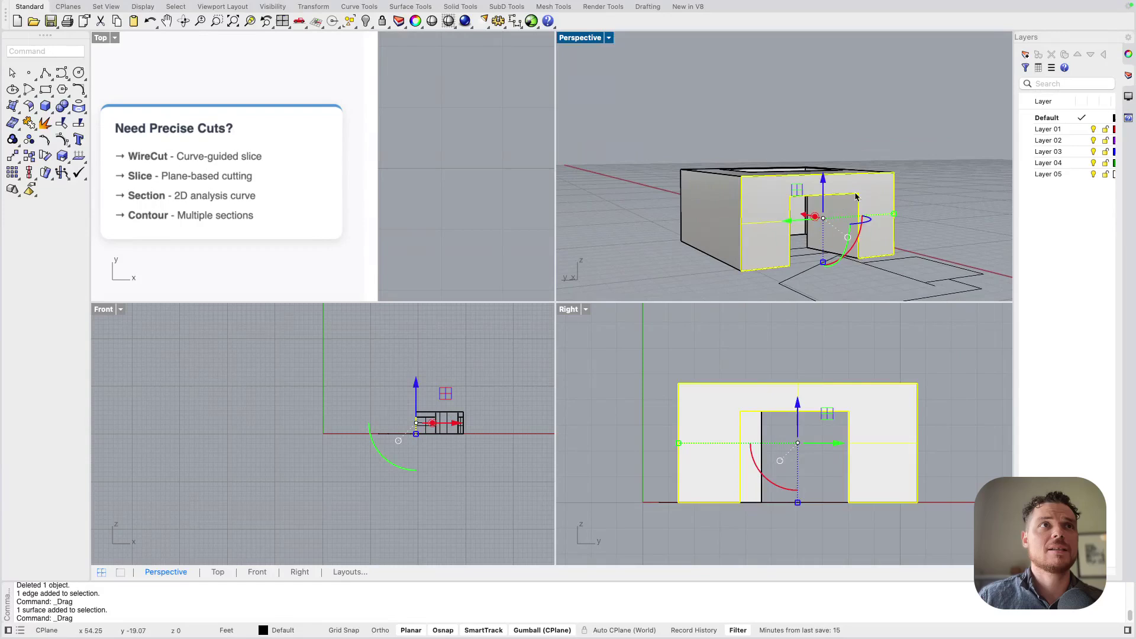
pyautogui.click(943, 195)
pyautogui.scroll(-5, 942, 196)
pyautogui.moveTo(846, 198); pyautogui.dragTo(690, 229, button='right')
pyautogui.moveTo(934, 240); pyautogui.dragTo(813, 237, button='right')
pyautogui.scroll(-4, 390, 152)
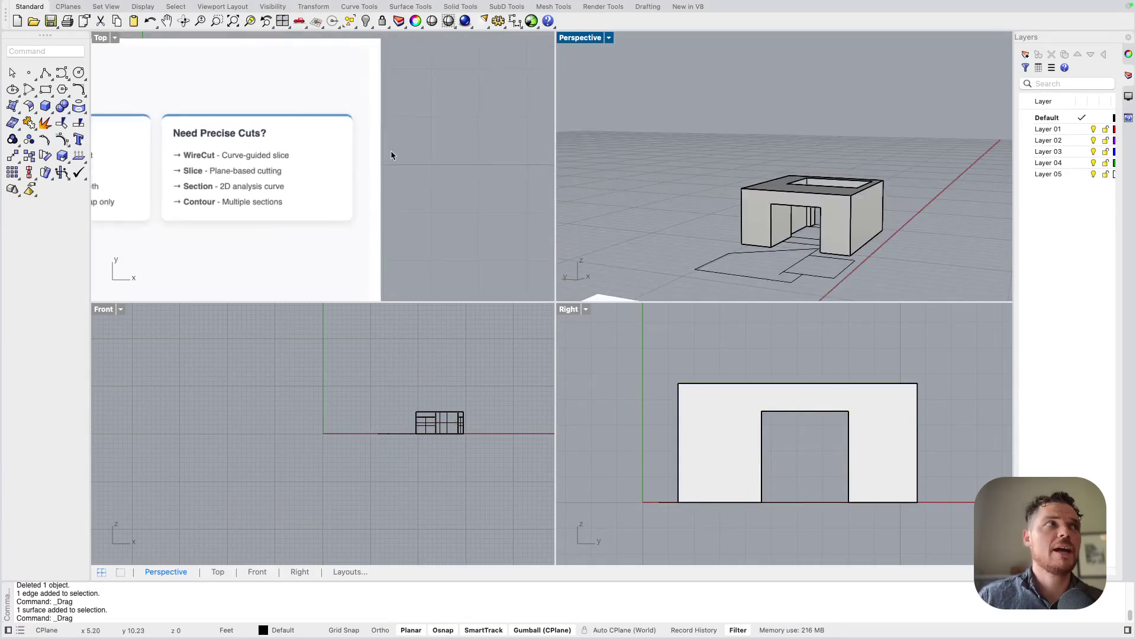
# Delete the box and the flat curves beside it.
pyautogui.moveTo(391, 152); pyautogui.dragTo(408, 155, button='right')
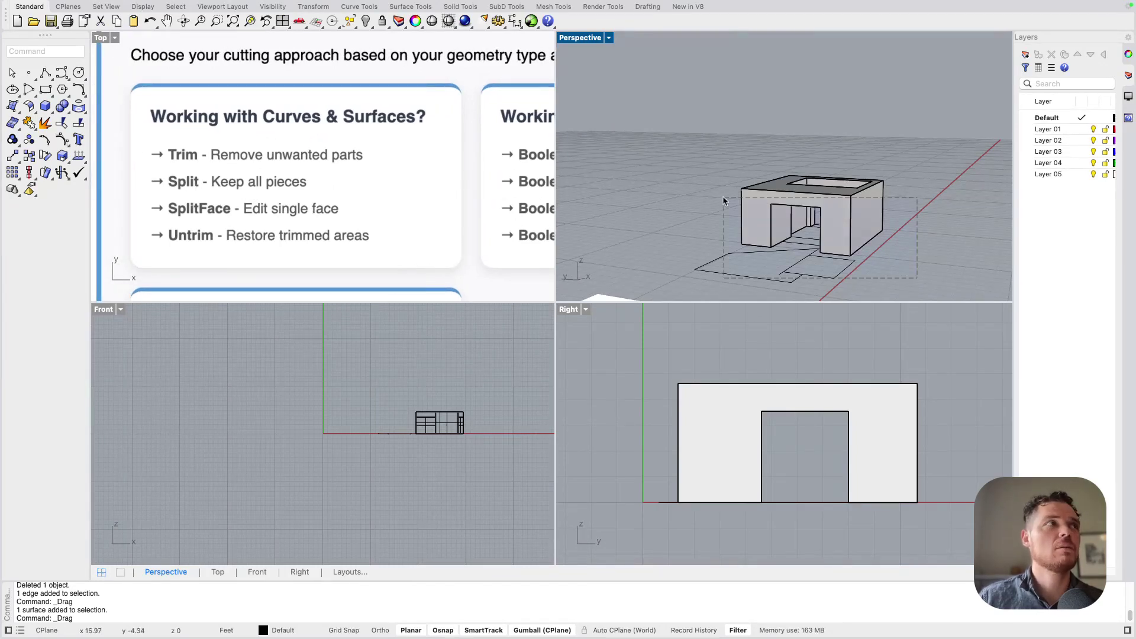
pyautogui.moveTo(722, 201); pyautogui.dragTo(654, 147)
pyautogui.press('Delete')
# Create a flat four-sided surface from corner points on the ground plane in the Perspective view.
pyautogui.scroll(5, 837, 181)
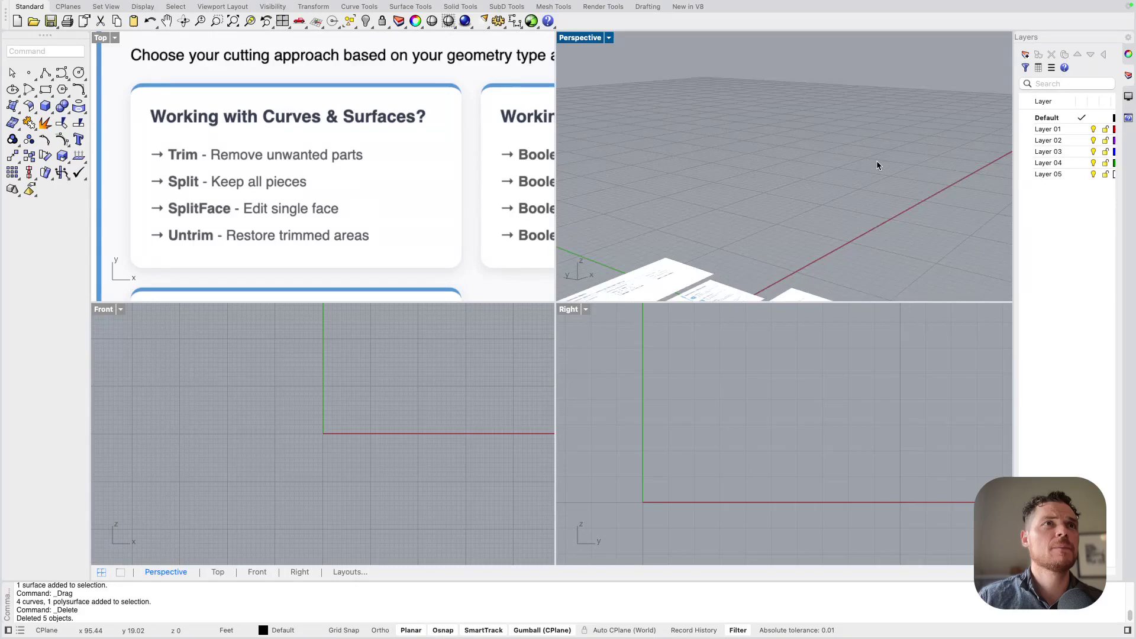
pyautogui.scroll(2, 877, 166)
pyautogui.click(12, 106)
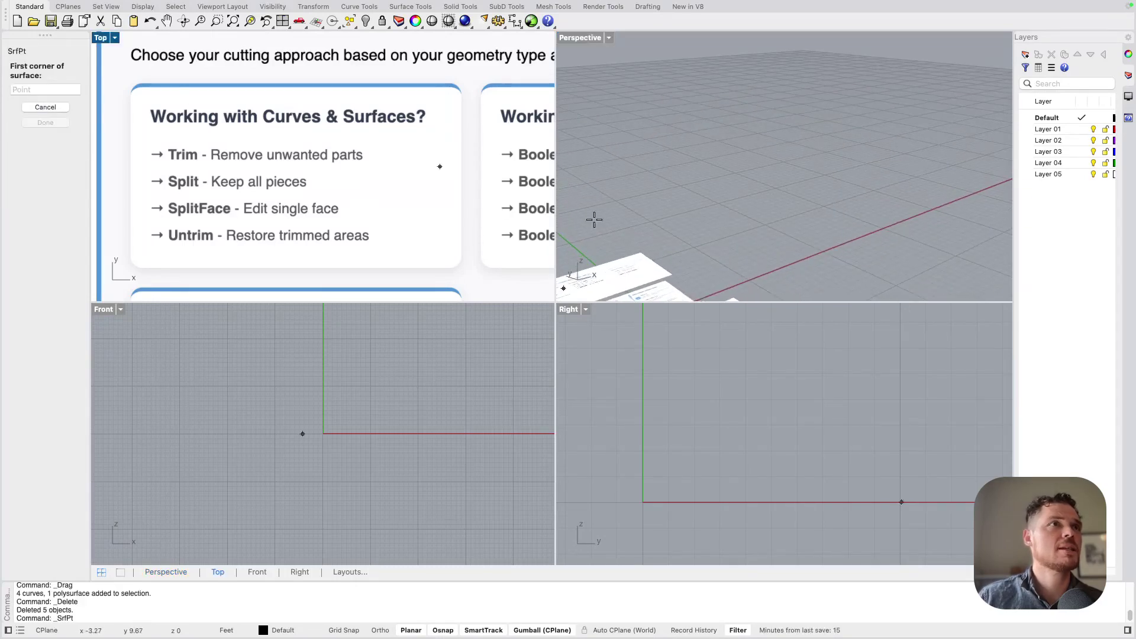
pyautogui.click(778, 178)
pyautogui.click(714, 200)
pyautogui.click(787, 288)
pyautogui.click(925, 213)
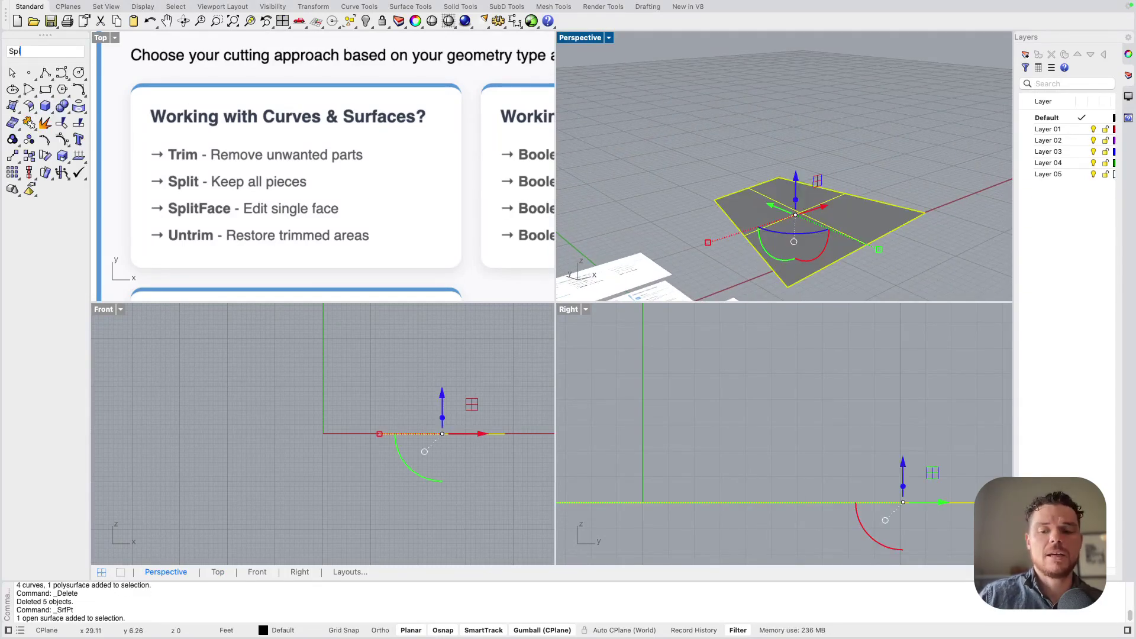
pyautogui.write('Spl')
pyautogui.press('Return')
pyautogui.scroll(-3, 785, 145)
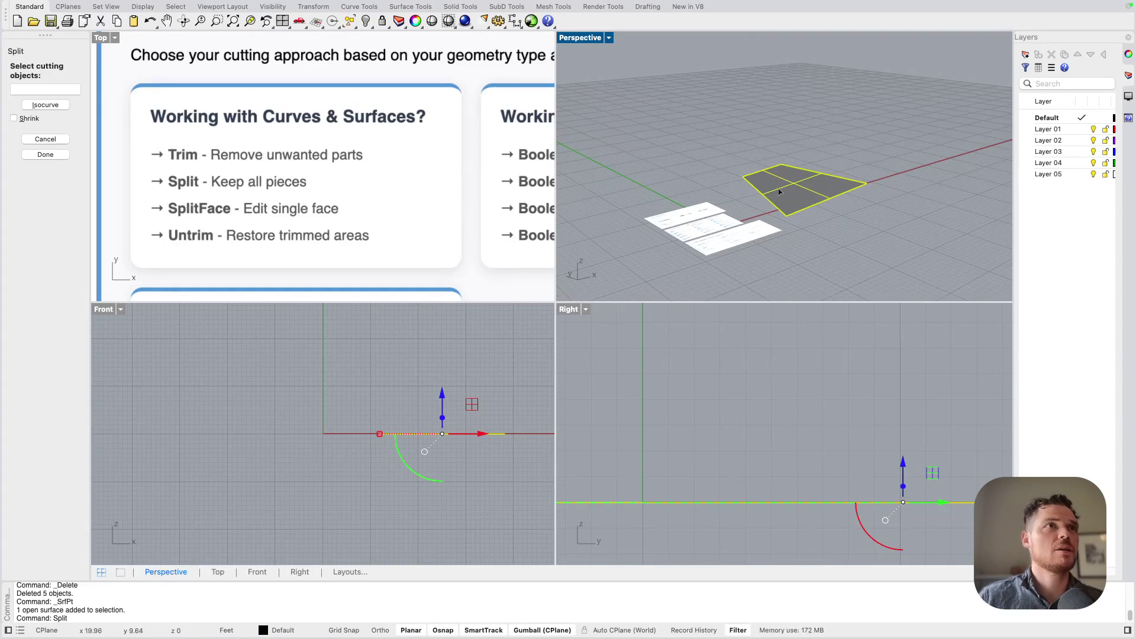
pyautogui.press('Escape')
pyautogui.press('Escape')
# Draw a straight line about 57 ft long across the surface, extending past its edges on both sides.
pyautogui.click(49, 77)
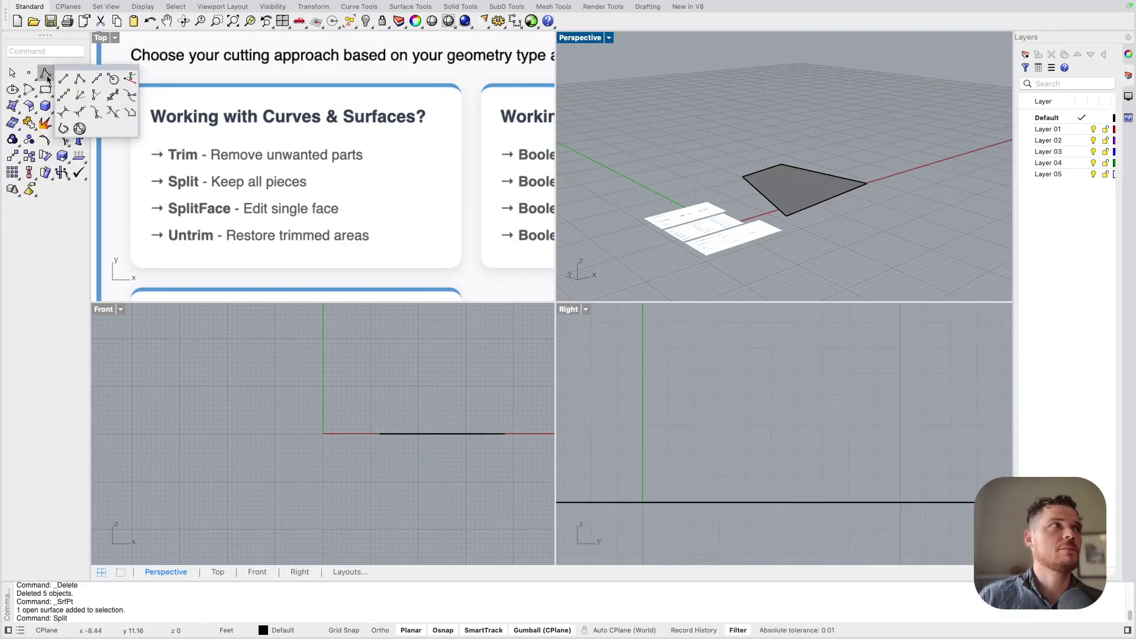
pyautogui.click(78, 82)
pyautogui.click(748, 209)
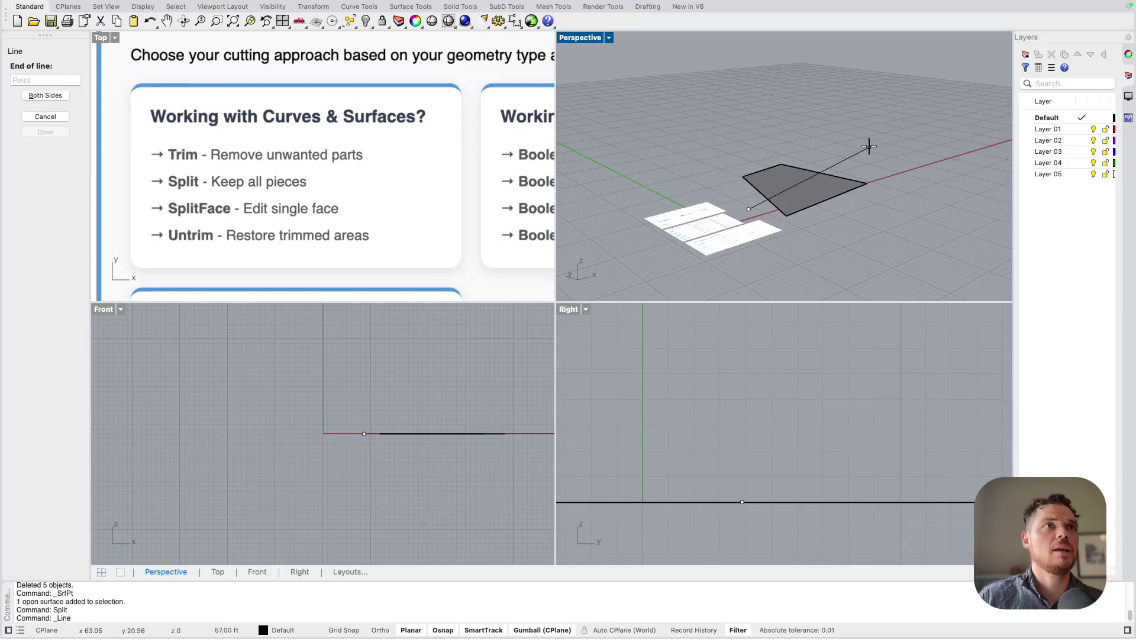
pyautogui.click(869, 147)
# Split the four-sided surface with the line as the cutting object.
pyautogui.scroll(5, 822, 160)
pyautogui.write('split')
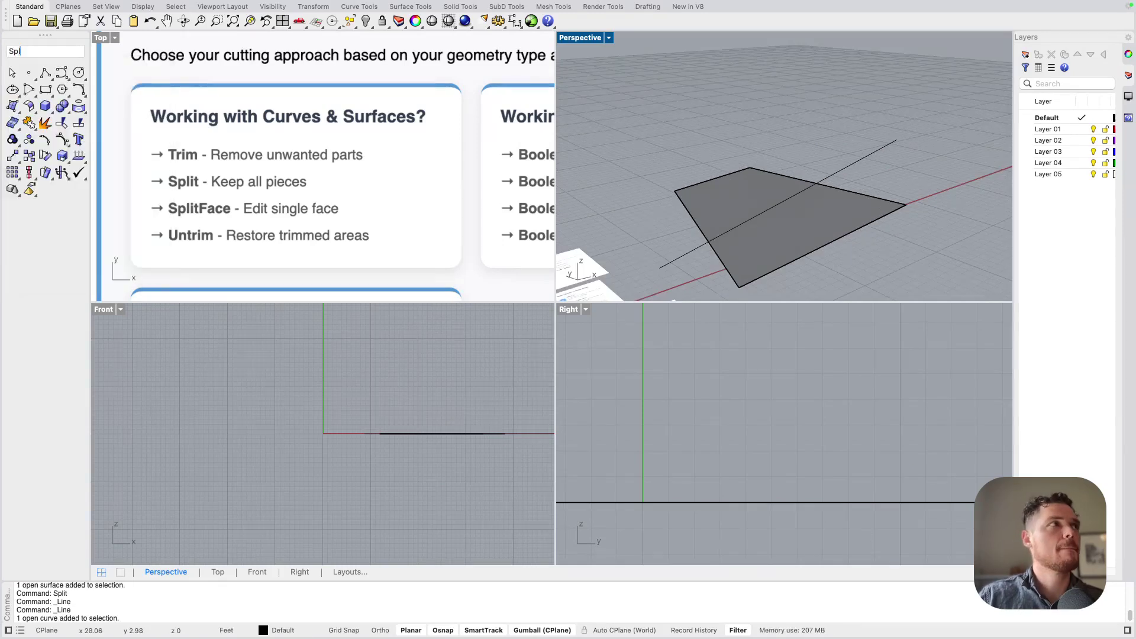
pyautogui.press('Return')
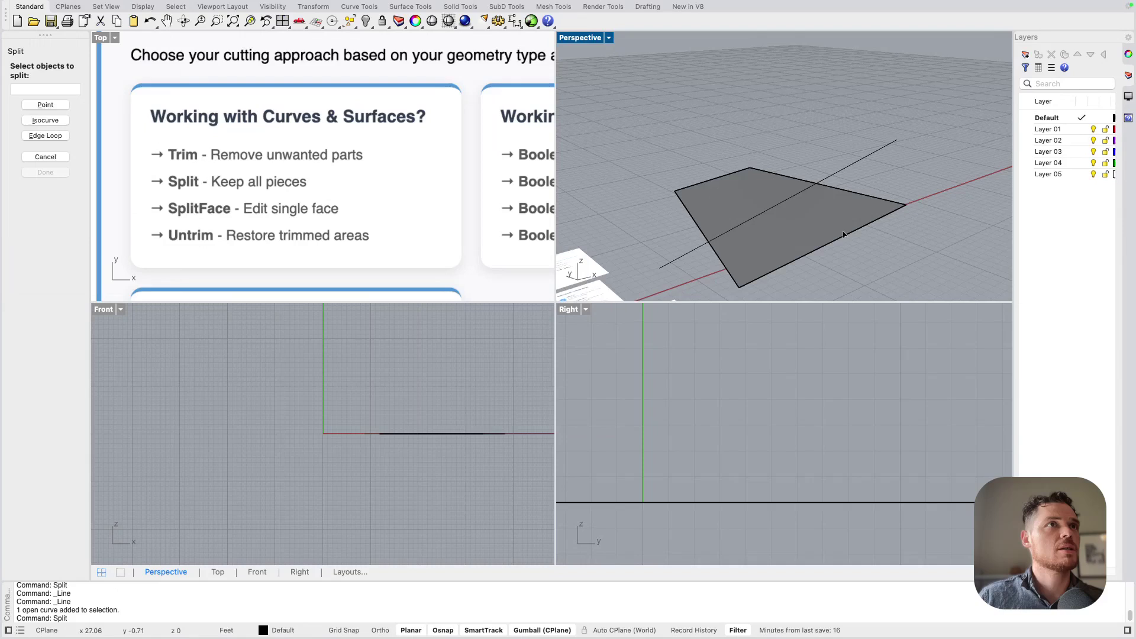
pyautogui.click(844, 234)
pyautogui.press('Return')
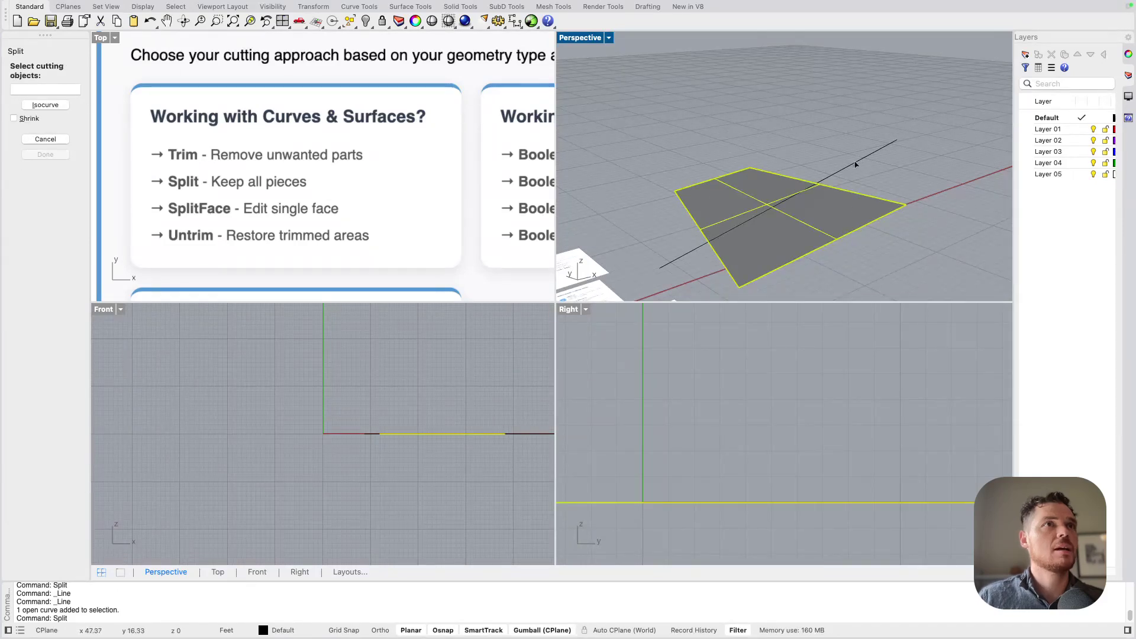
pyautogui.click(858, 162)
pyautogui.press('Return')
# Move the larger split piece of the surface away from the line, leaving a gap between the two pieces.
pyautogui.click(771, 215)
pyautogui.moveTo(770, 215); pyautogui.dragTo(808, 230)
pyautogui.click(761, 140)
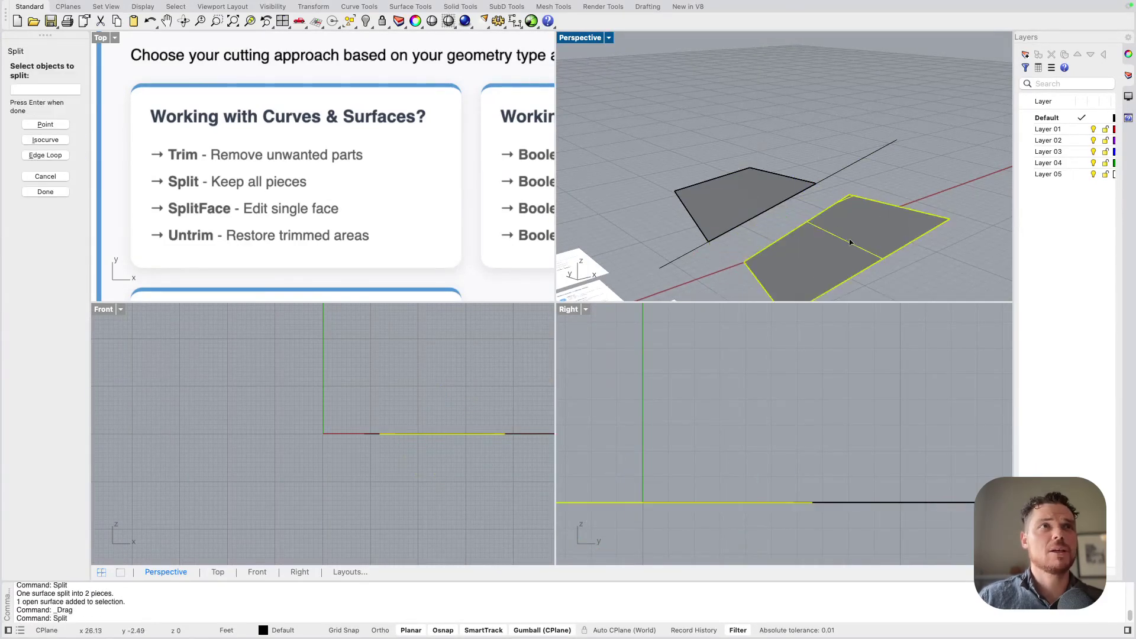
# Delete the smaller of the two solid blocks, keeping the larger one.
pyautogui.click(757, 184)
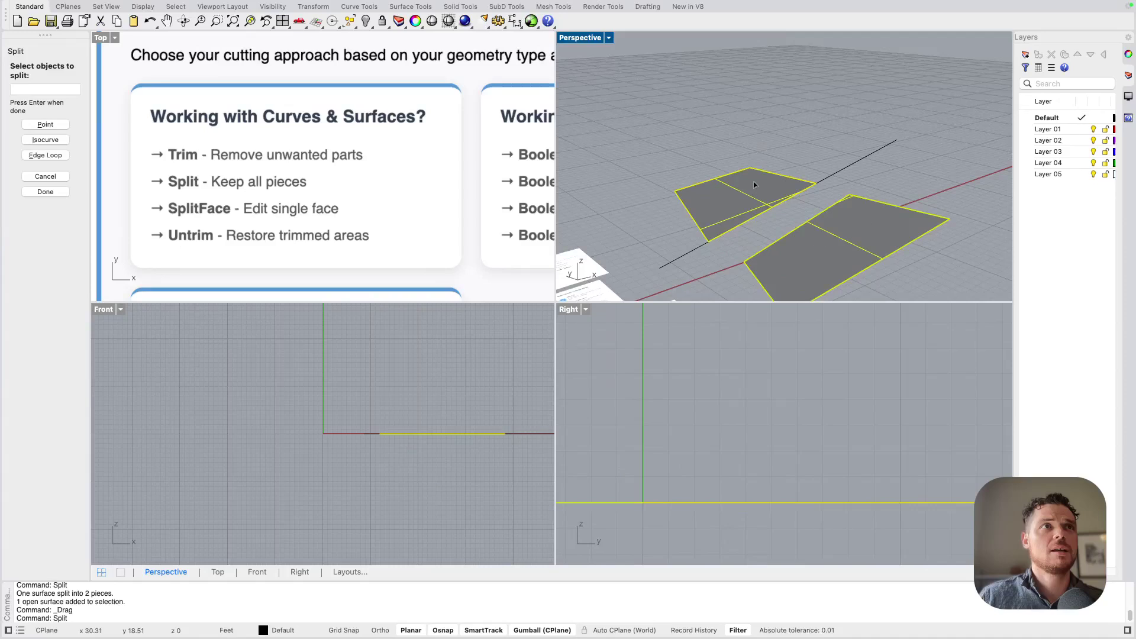
pyautogui.press('Escape')
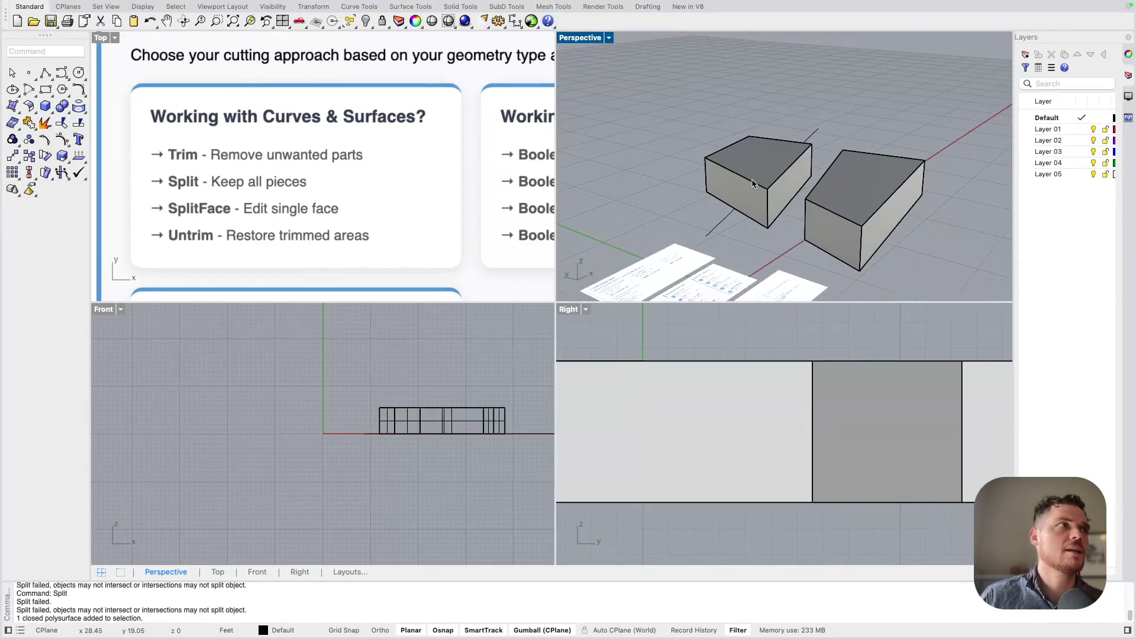
pyautogui.click(753, 184)
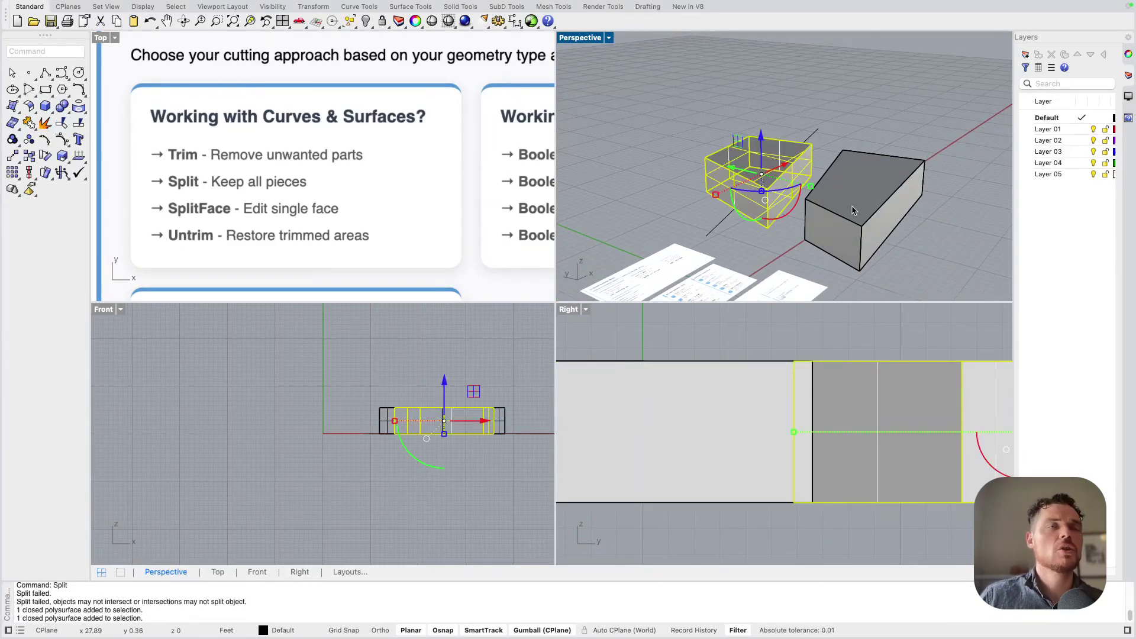
pyautogui.press('Delete')
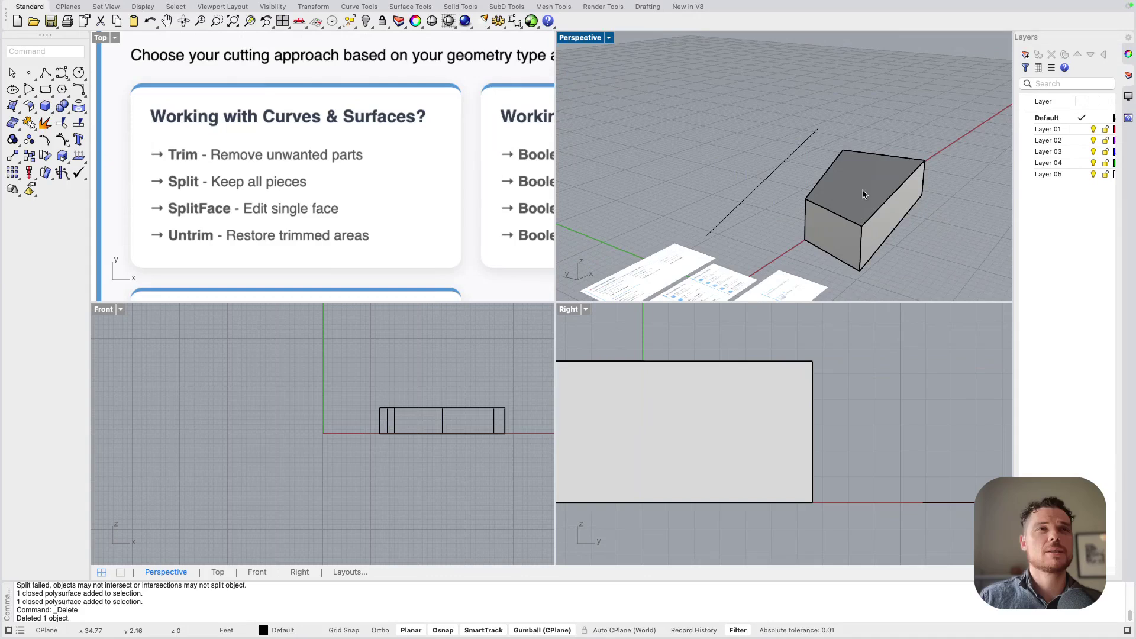
# Try moving the remaining block's top face vertically.
pyautogui.keyDown('shift'); pyautogui.keyDown('super'); pyautogui.click(864, 197); pyautogui.keyUp('super'); pyautogui.keyUp('shift')
pyautogui.moveTo(856, 155); pyautogui.dragTo(853, 127)
pyautogui.click(927, 276)
# Split the block's top face in two with SplitFace, using a straight vertical line across it in the Top view.
pyautogui.keyDown('shift'); pyautogui.keyDown('super'); pyautogui.click(868, 206); pyautogui.keyUp('super'); pyautogui.keyUp('shift')
pyautogui.scroll(3, 862, 184)
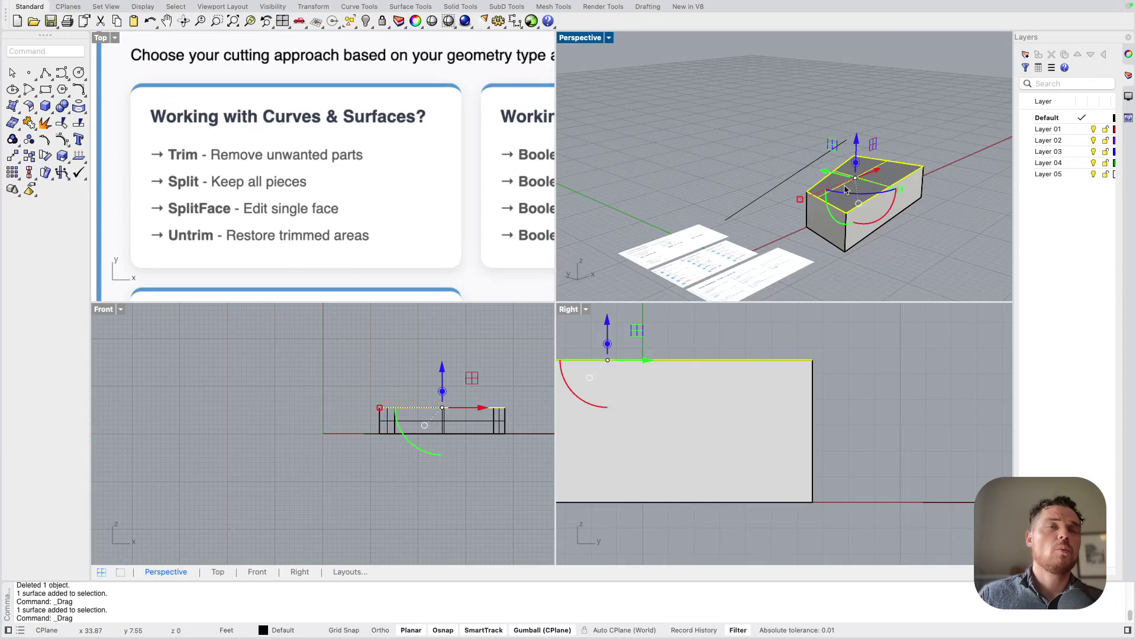
pyautogui.scroll(1, 862, 184)
pyautogui.write('Spl')
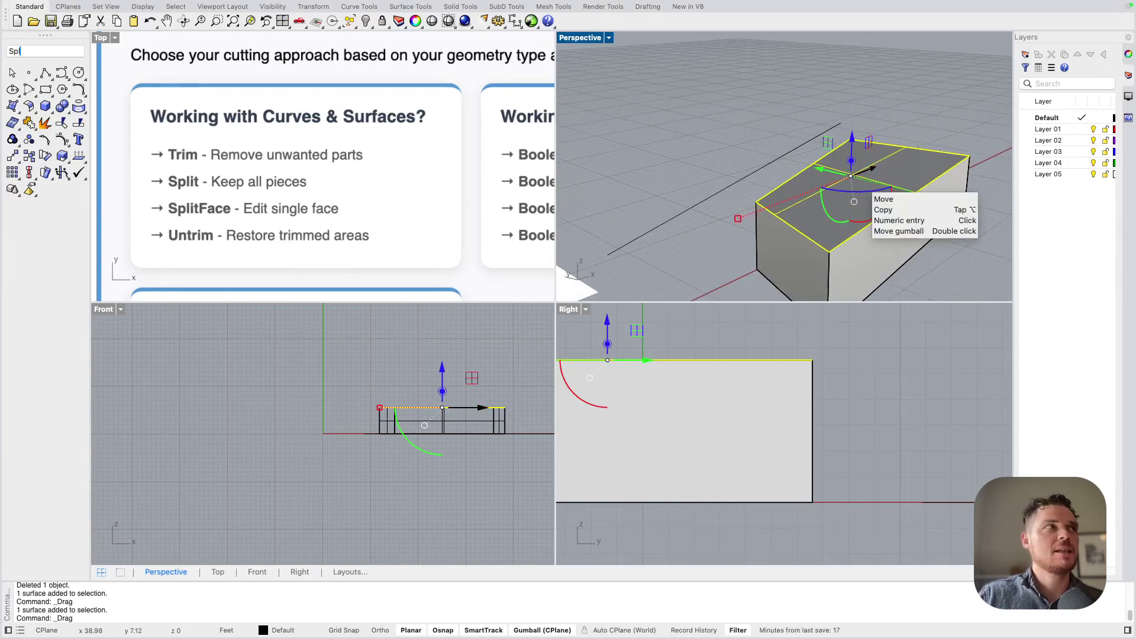
pyautogui.write('tf')
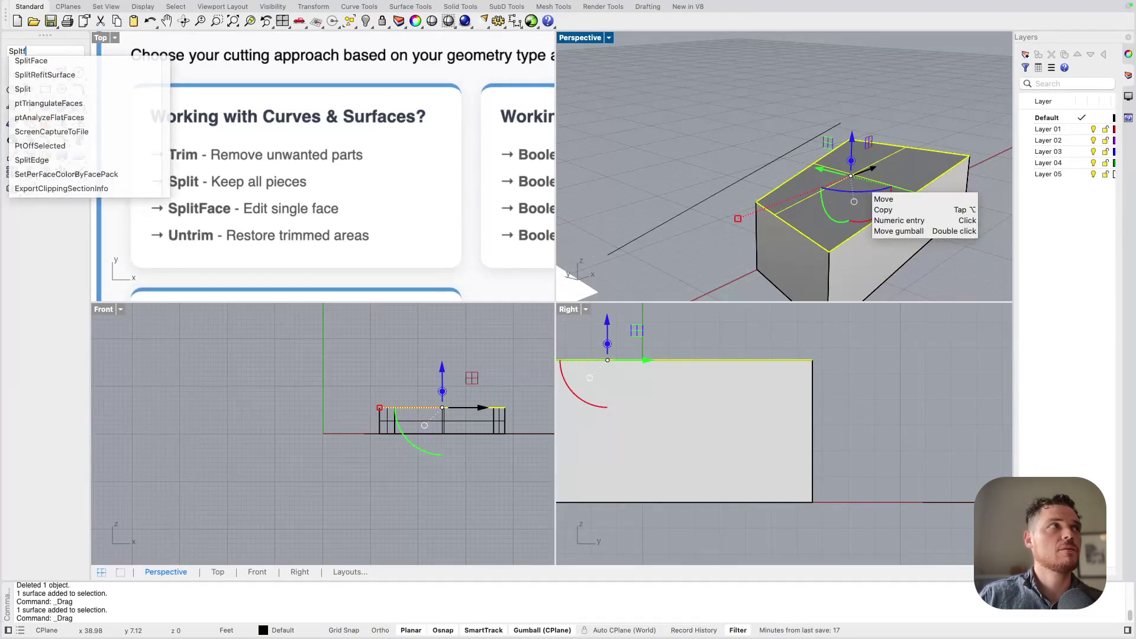
pyautogui.press('Return')
pyautogui.scroll(-4, 821, 191)
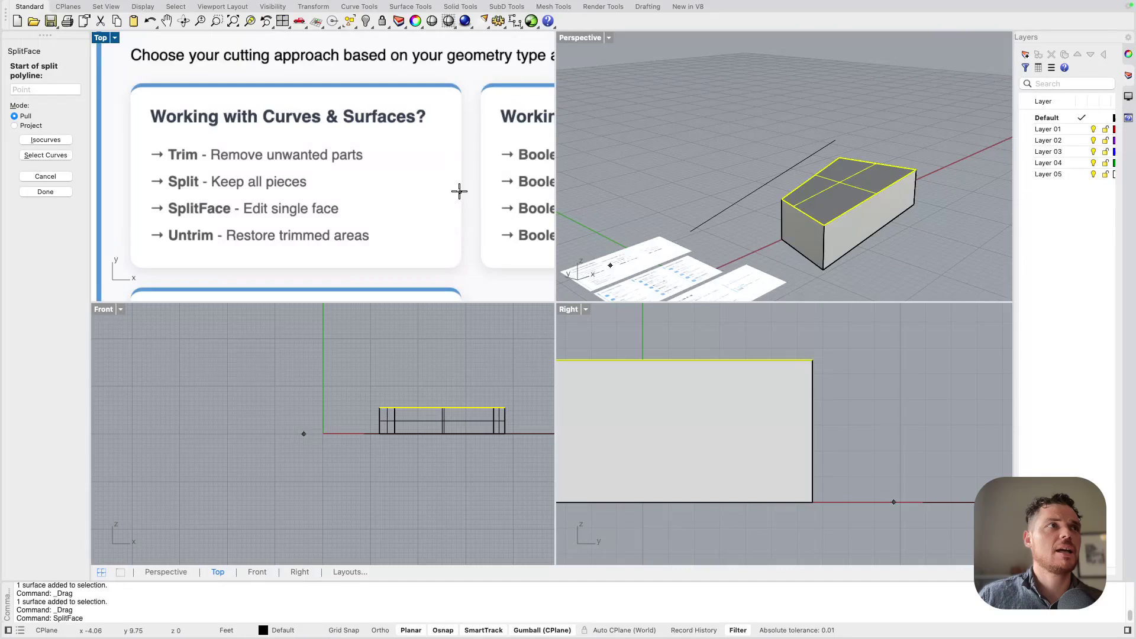
pyautogui.scroll(-10, 459, 191)
pyautogui.scroll(-9, 459, 191)
pyautogui.moveTo(459, 191); pyautogui.dragTo(122, 62, button='right')
pyautogui.scroll(-3, 459, 191)
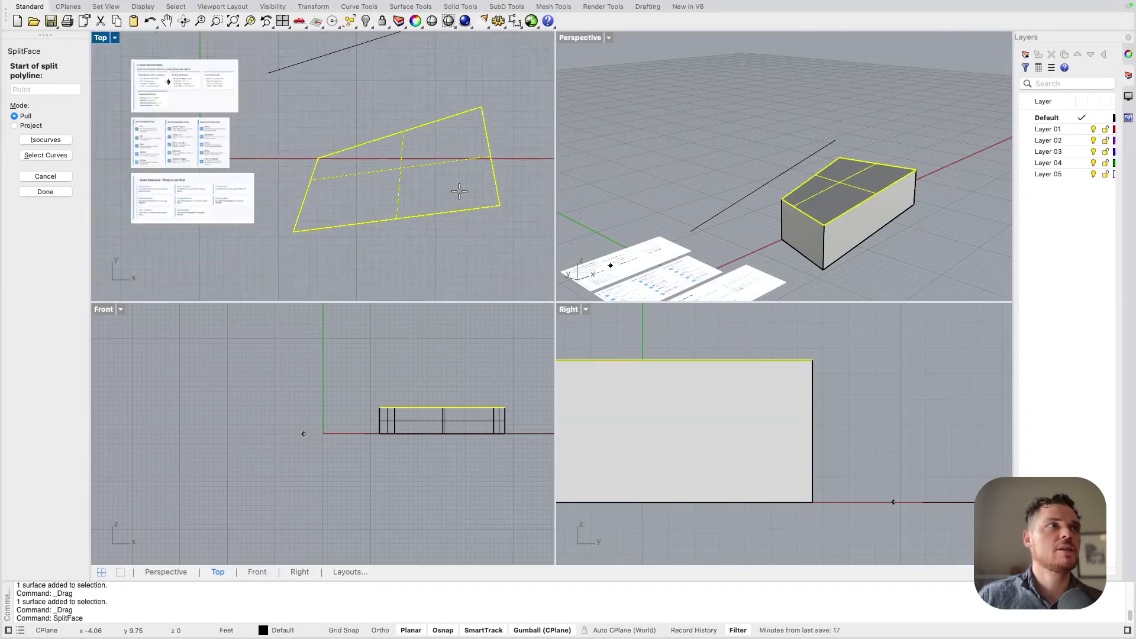
pyautogui.click(398, 129)
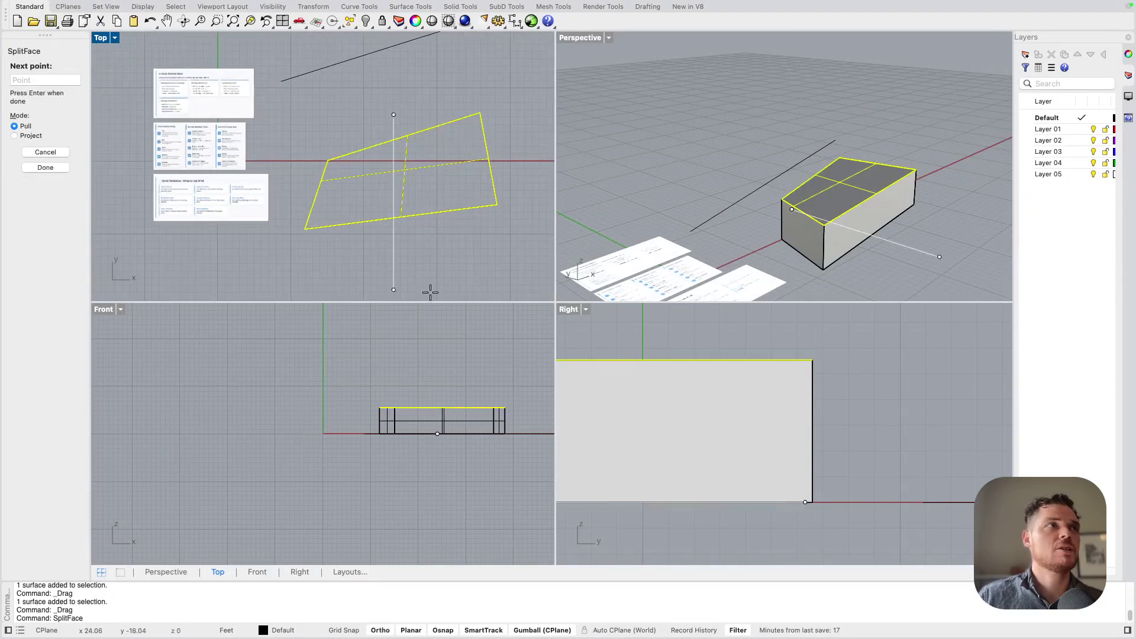
pyautogui.click(403, 249)
pyautogui.press('Return')
pyautogui.press('Return')
pyautogui.press('Return')
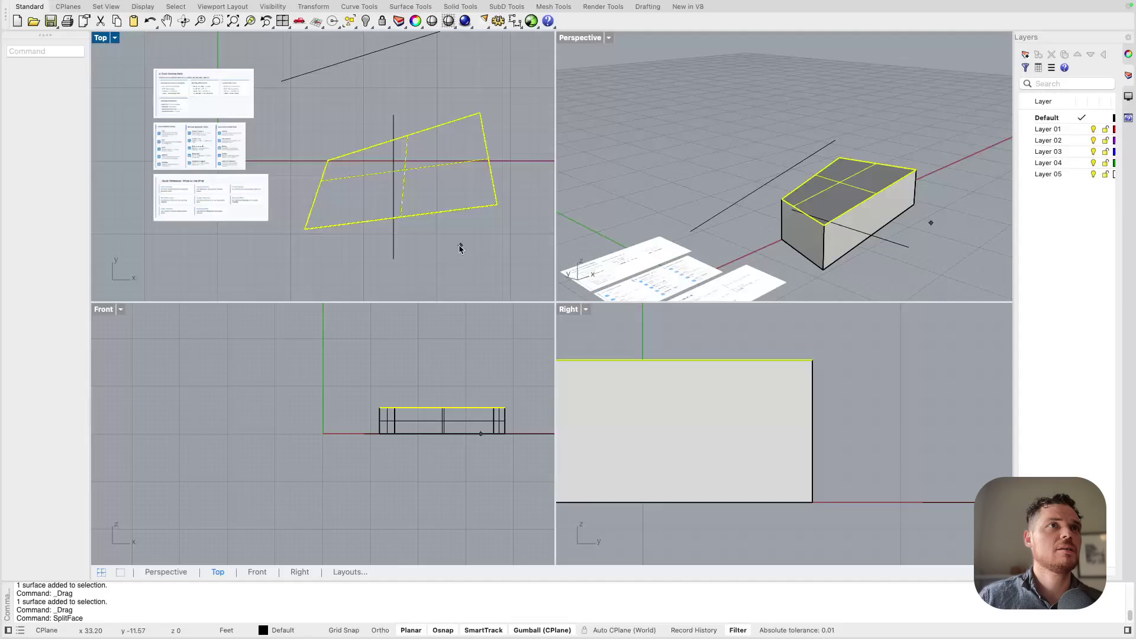
pyautogui.scroll(3, 402, 189)
pyautogui.press('Escape')
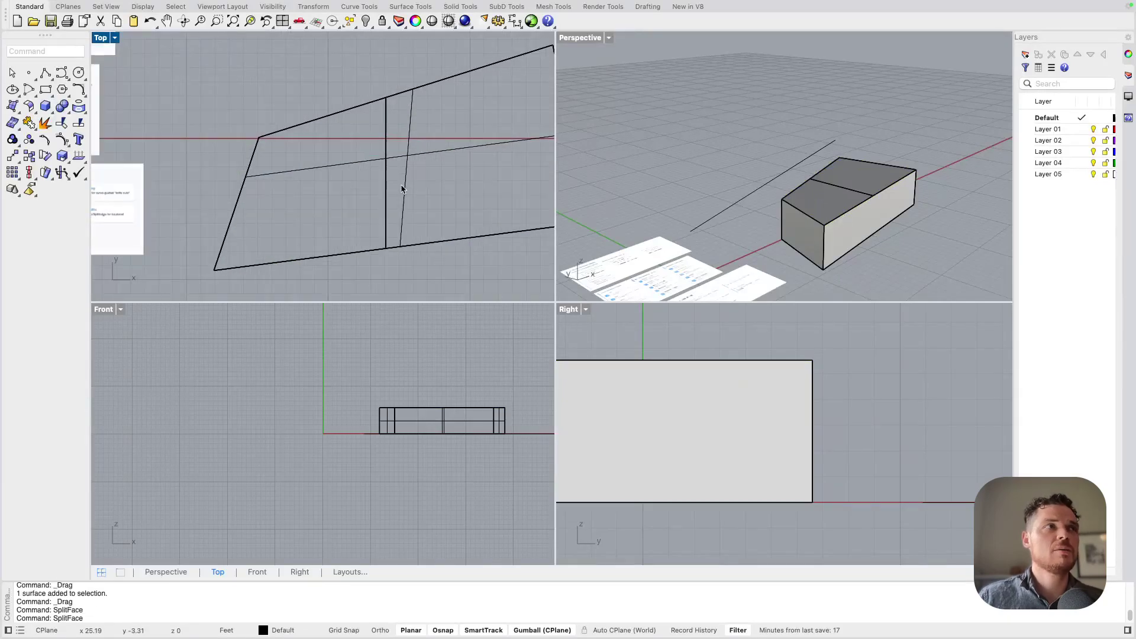
# Raise the far half of the split top face vertically so the near half becomes a slope.
pyautogui.scroll(-4, 410, 182)
pyautogui.click(870, 176)
pyautogui.keyDown('shift'); pyautogui.keyDown('super'); pyautogui.click(869, 175); pyautogui.keyUp('super'); pyautogui.keyUp('shift')
pyautogui.moveTo(861, 134); pyautogui.dragTo(862, 102)
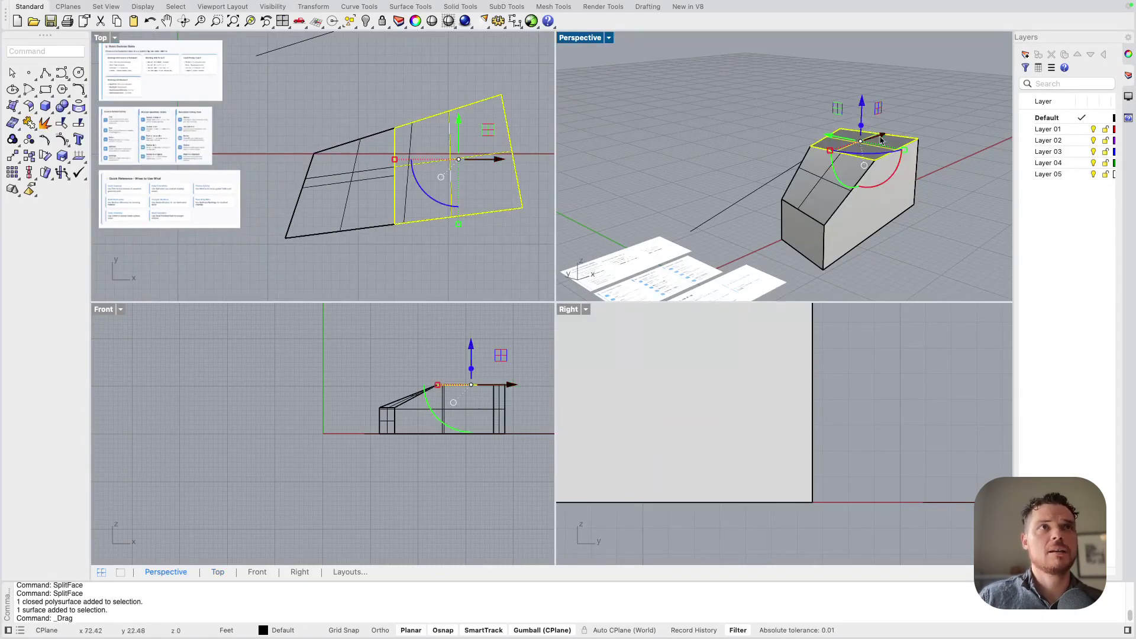
pyautogui.click(925, 236)
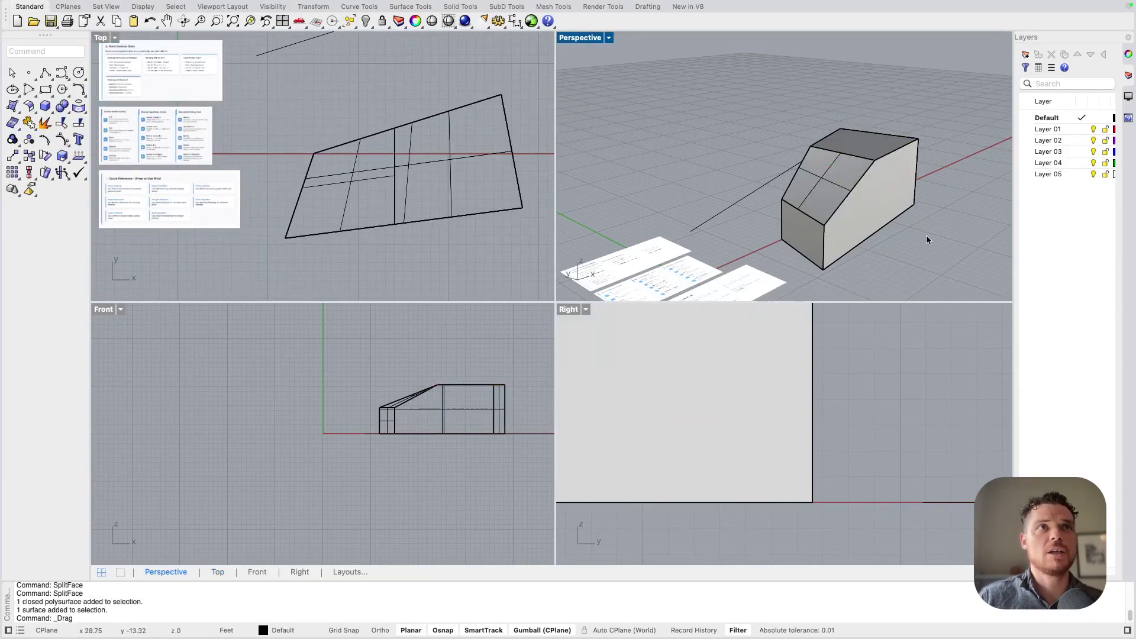
# Try to split the raised flat top face with SplitFace, using a slanted line in the Top view.
pyautogui.moveTo(541, 194); pyautogui.dragTo(501, 196, button='right')
pyautogui.write('splitFace')
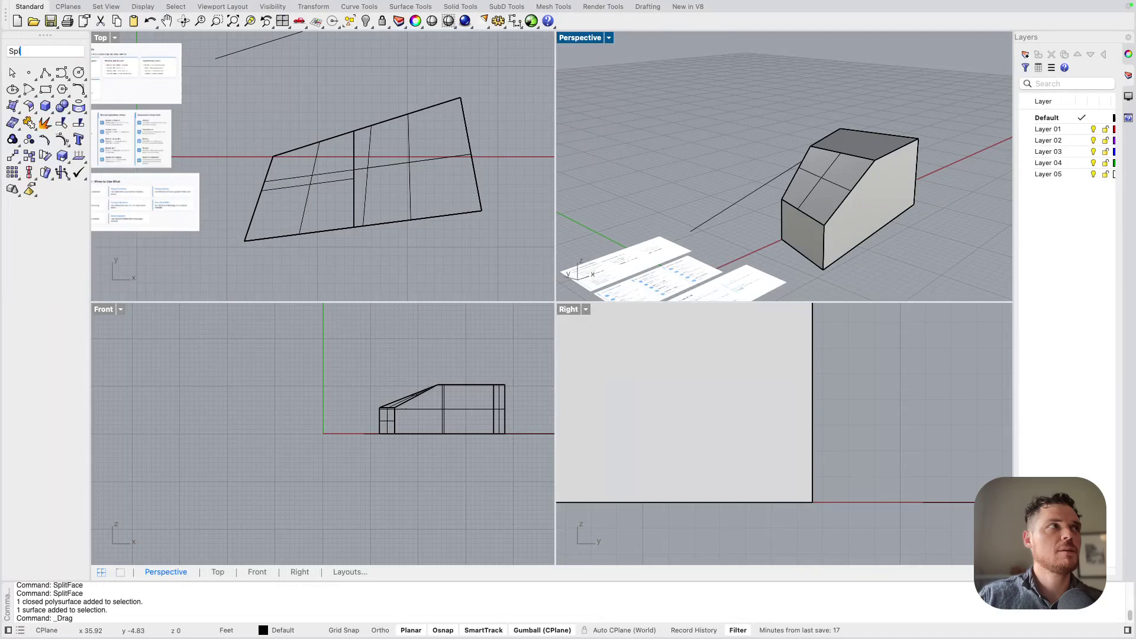
pyautogui.press('Return')
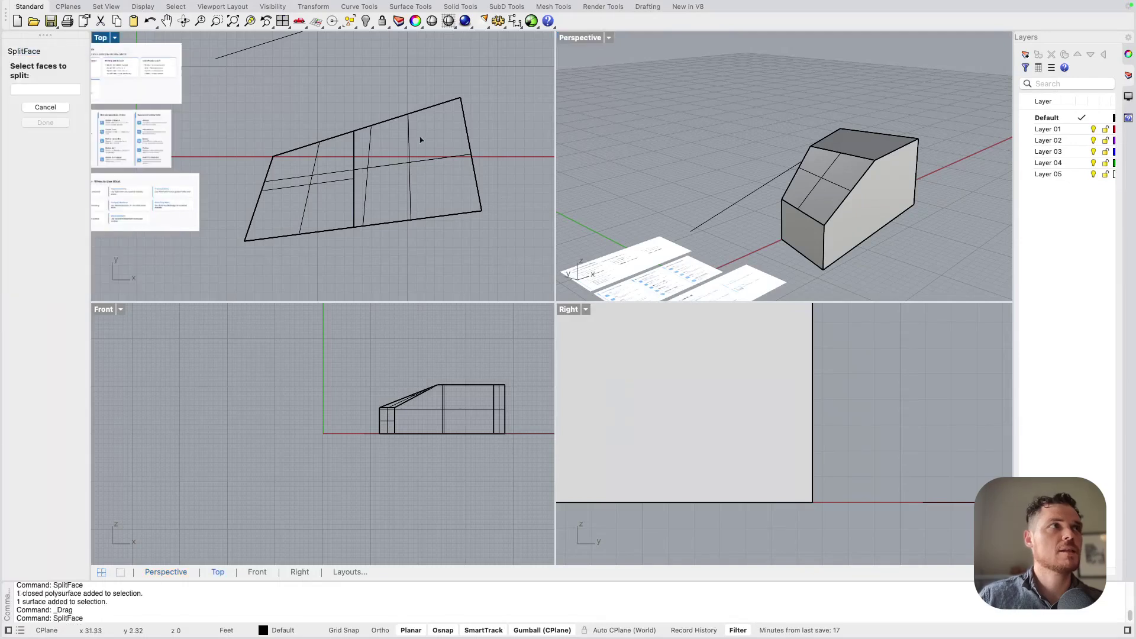
pyautogui.click(409, 176)
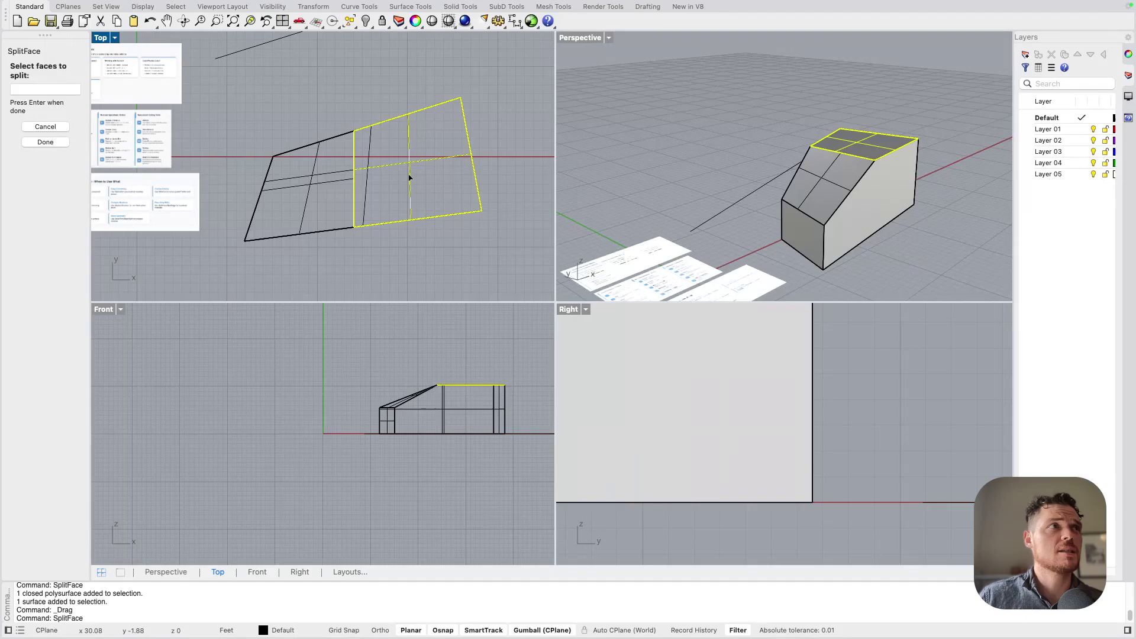
pyautogui.press('Return')
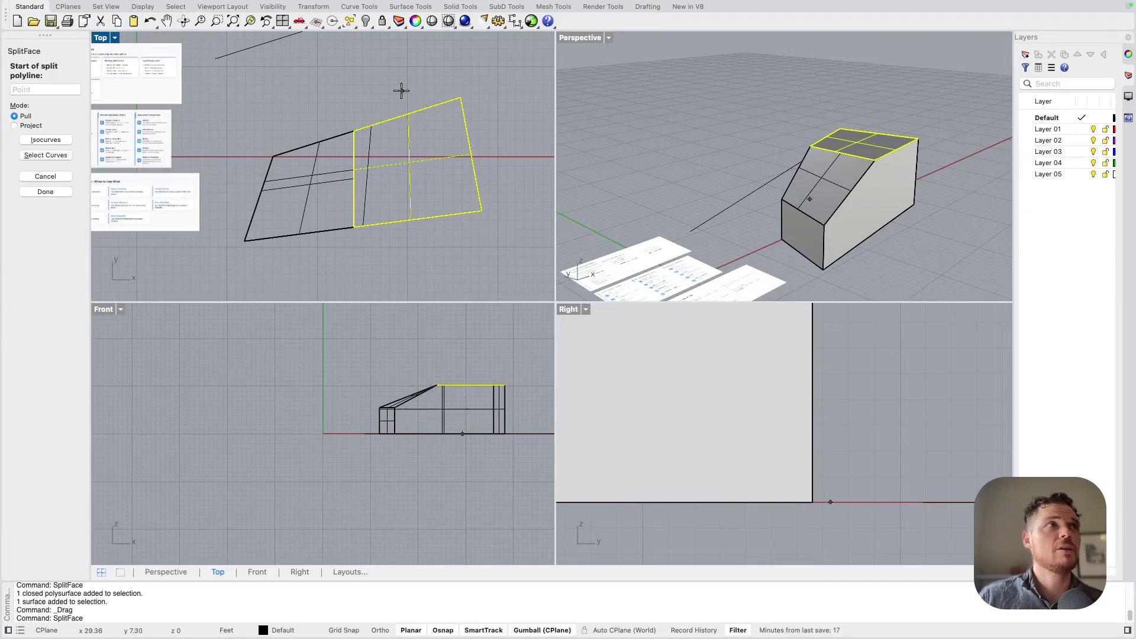
pyautogui.click(399, 72)
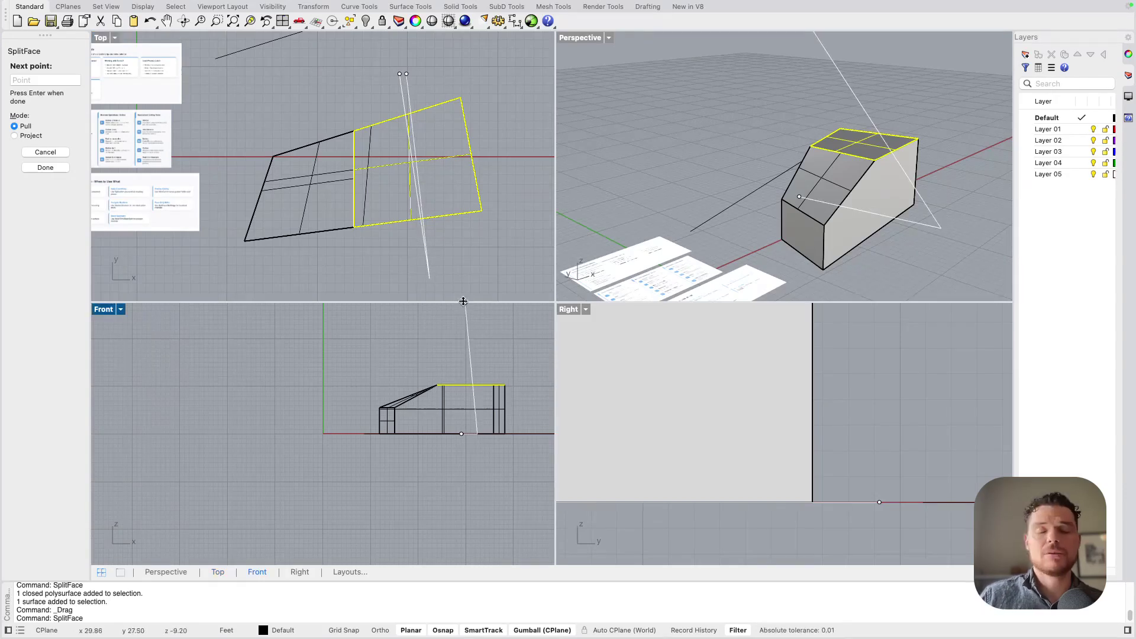
pyautogui.click(456, 237)
pyautogui.press('Return')
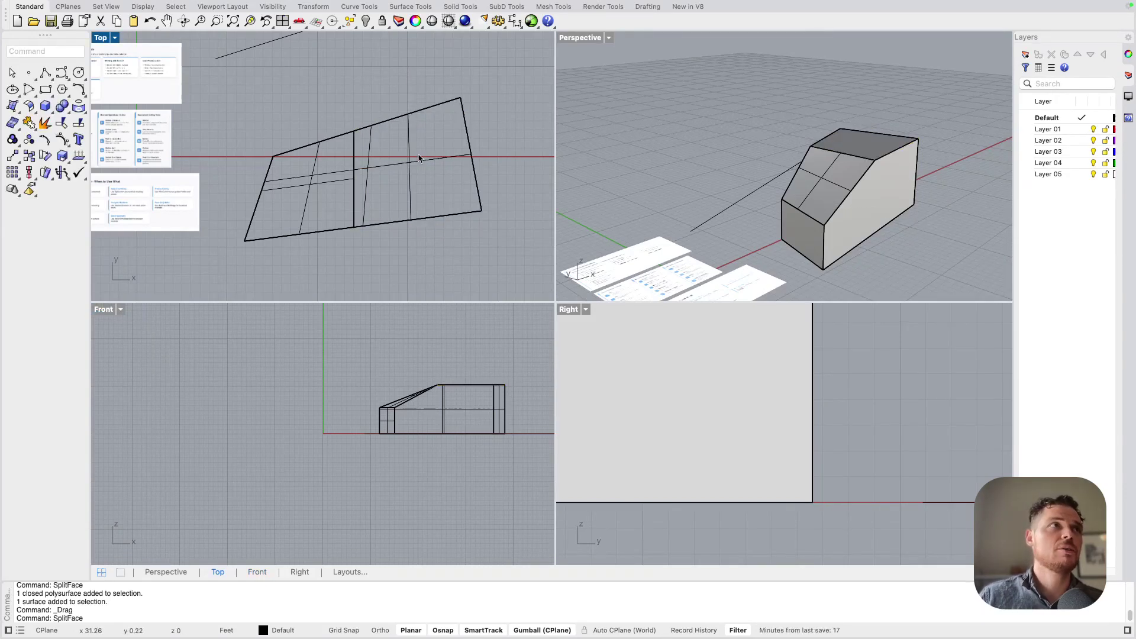
pyautogui.press('Return')
pyautogui.click(435, 160)
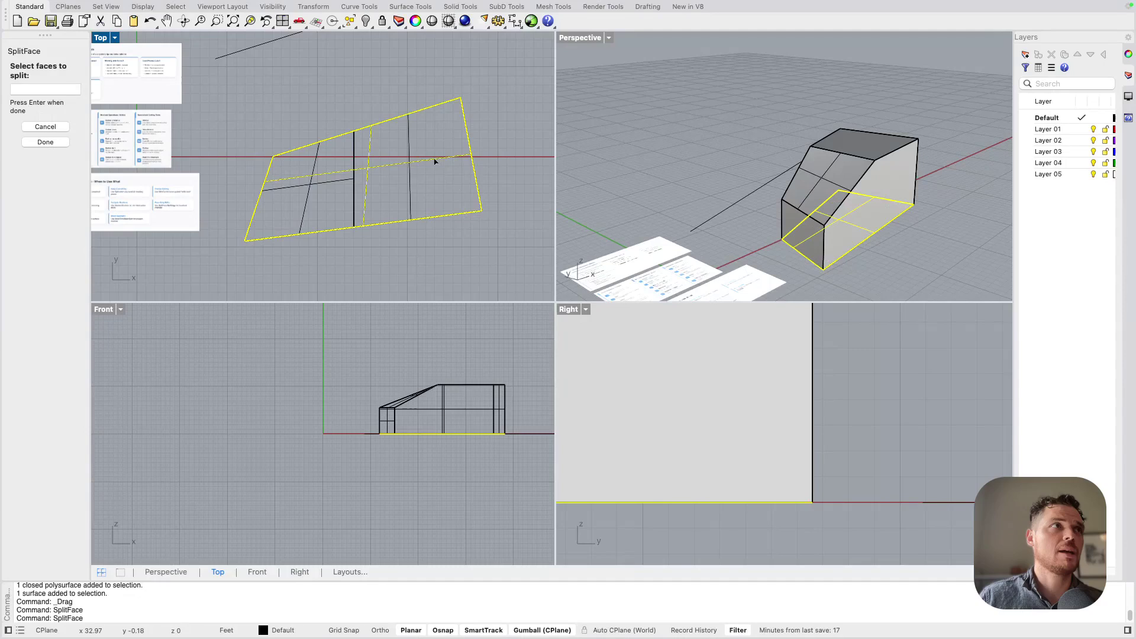
pyautogui.press('Return')
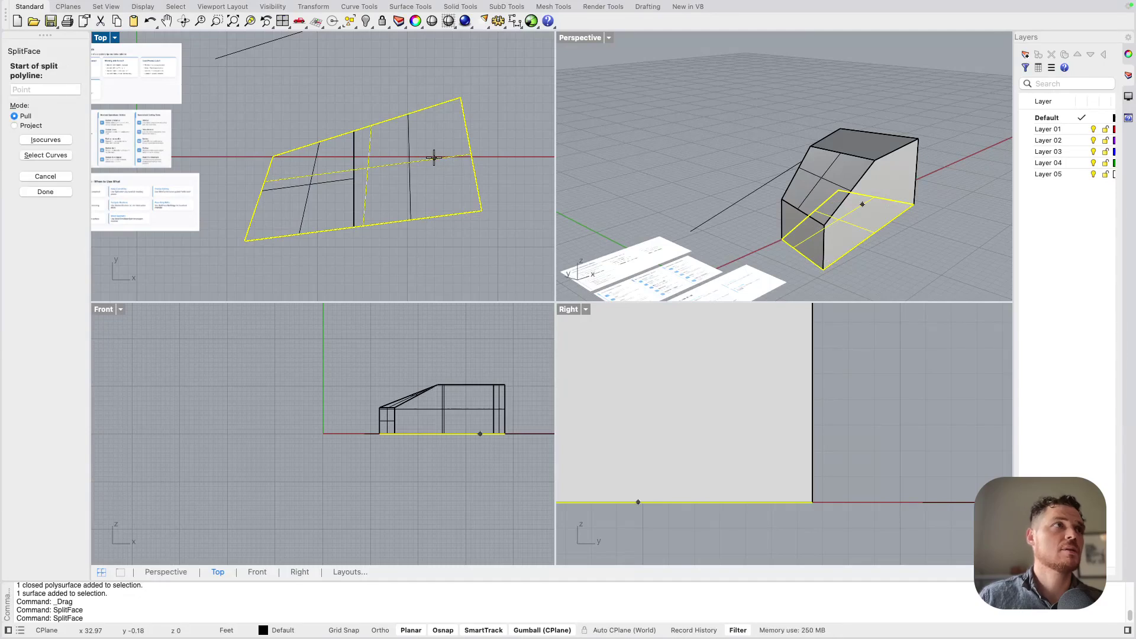
pyautogui.click(429, 136)
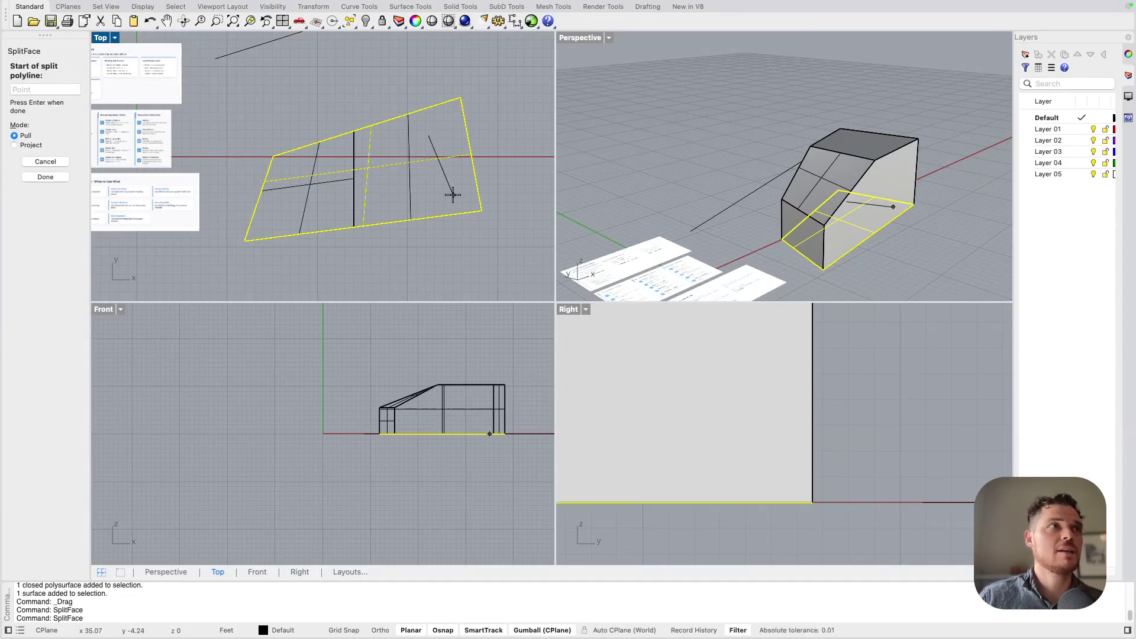
pyautogui.press('Escape')
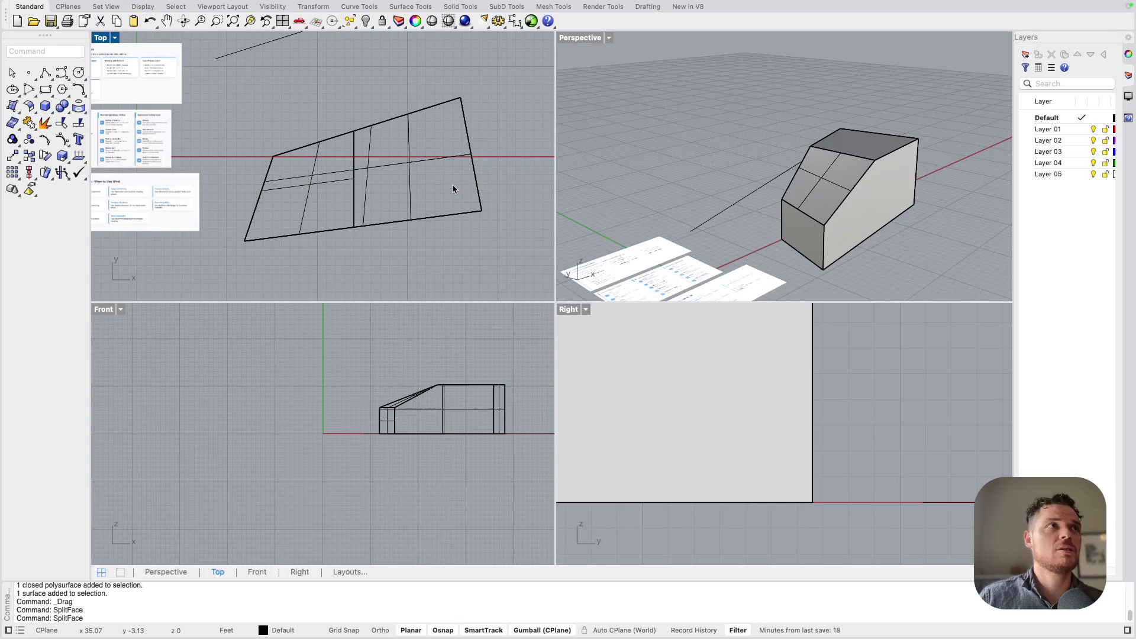
pyautogui.scroll(-3, 452, 184)
pyautogui.scroll(3, 439, 175)
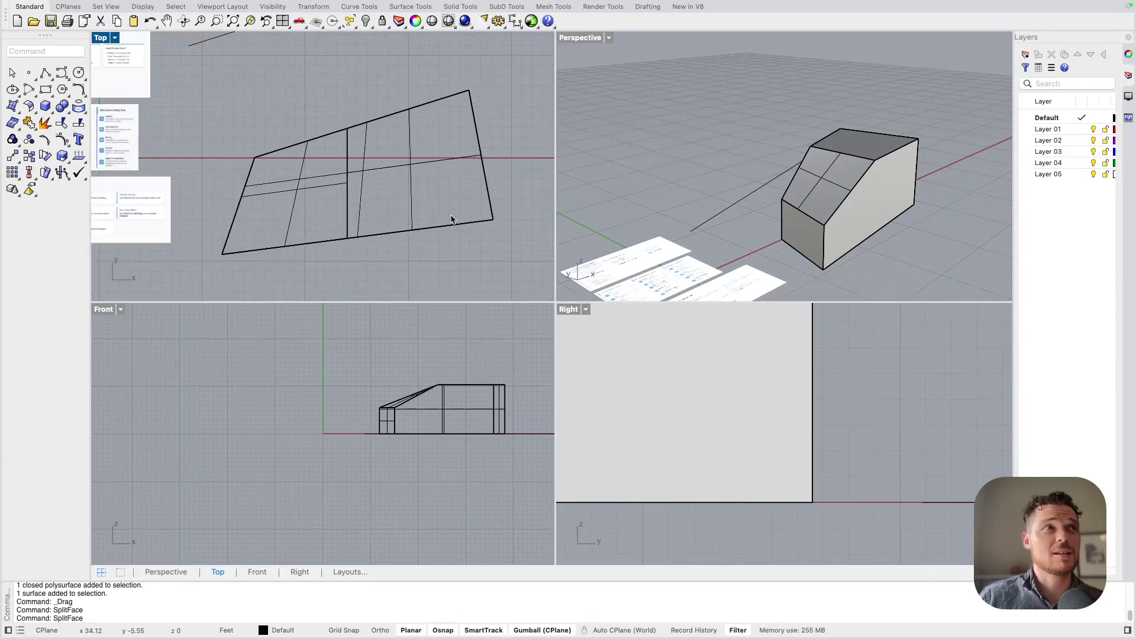
# Split the raised flat top face in two with SplitFace, using a straight vertical line across it in the Top view.
pyautogui.keyDown('ctrl'); pyautogui.keyDown('shift'); pyautogui.click(867, 132); pyautogui.keyUp('shift'); pyautogui.keyUp('ctrl')
pyautogui.write('spl')
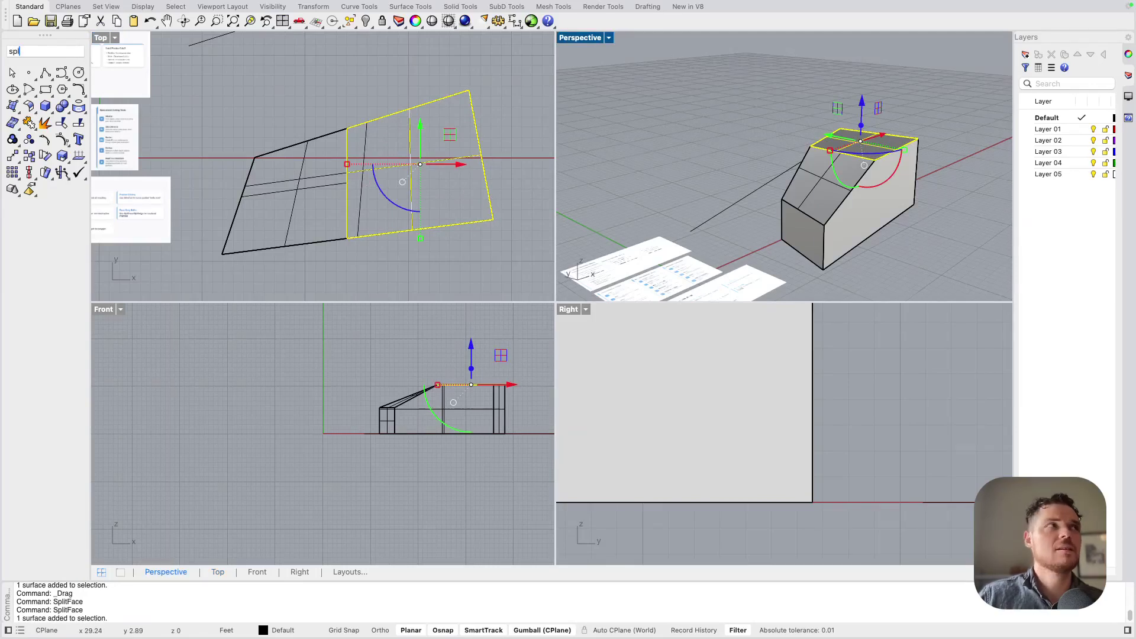
pyautogui.write('itFace')
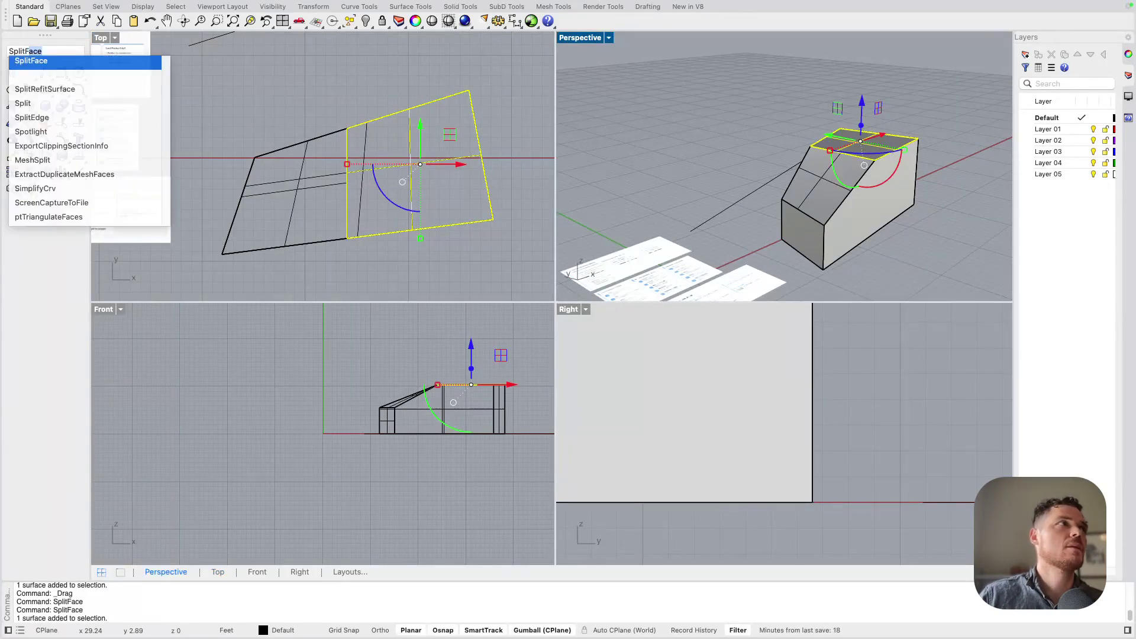
pyautogui.press('Return')
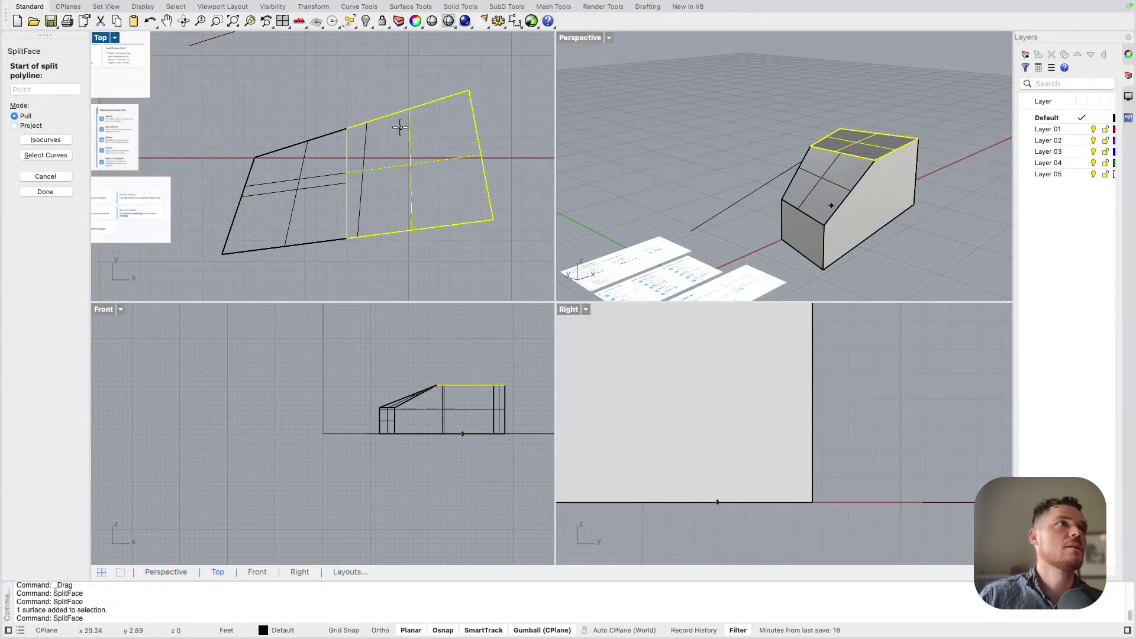
pyautogui.click(395, 84)
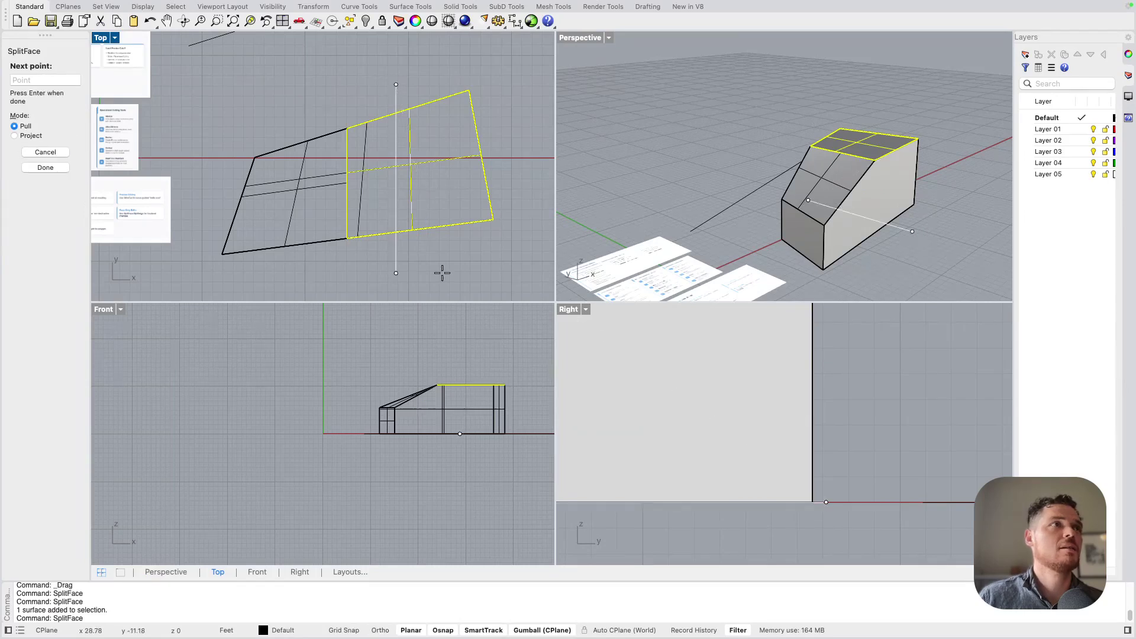
pyautogui.click(442, 272)
pyautogui.press('Return')
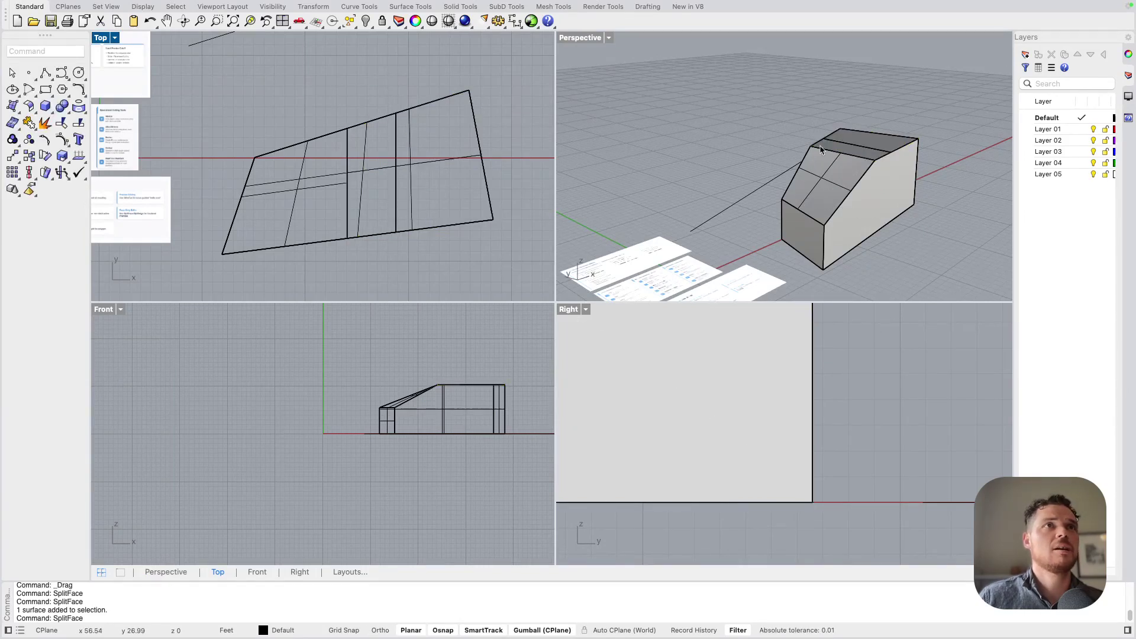
# Raise the far section of the newly split top face vertically so its near section slopes down to the existing ramp.
pyautogui.moveTo(883, 140); pyautogui.dragTo(879, 137, button='right')
pyautogui.scroll(5, 879, 137)
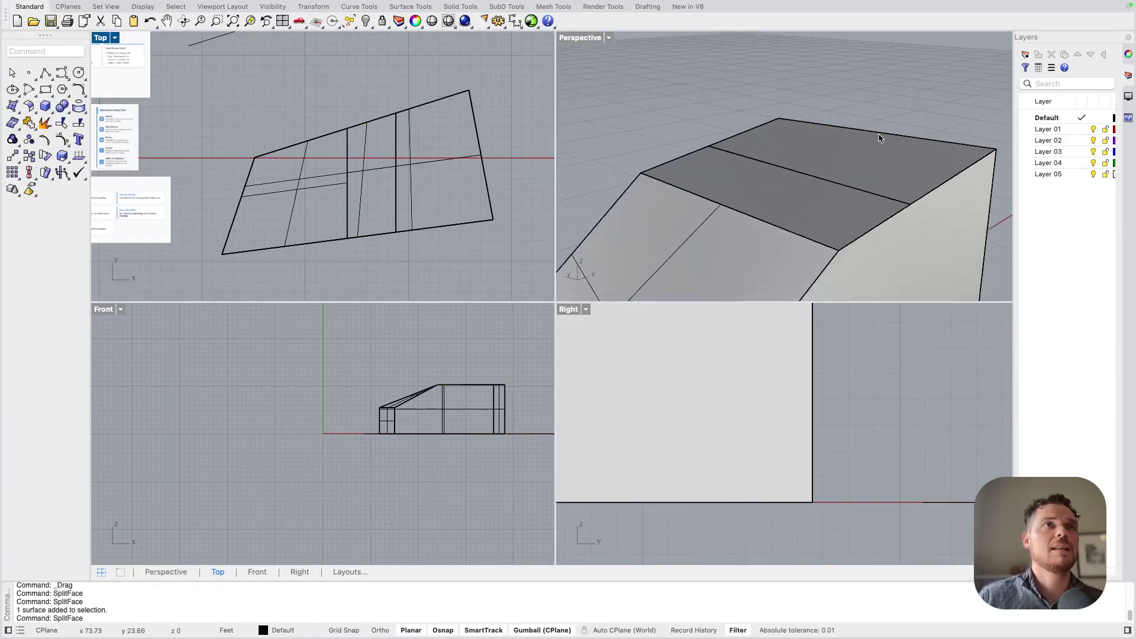
pyautogui.click(799, 184)
pyautogui.click(937, 85)
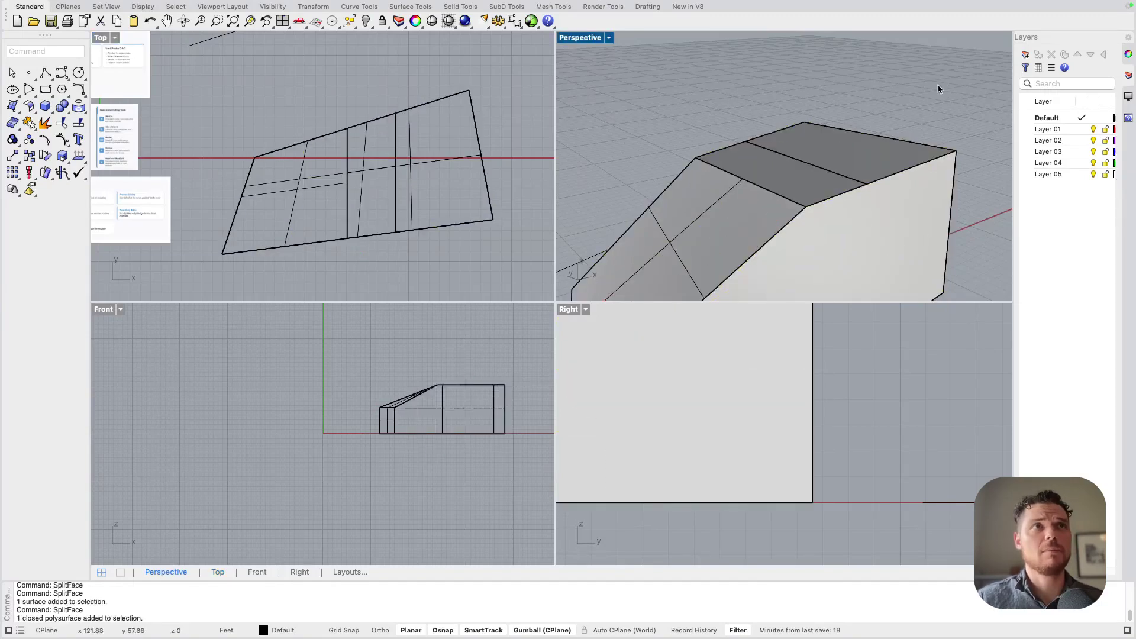
pyautogui.keyDown('shift'); pyautogui.keyDown('super'); pyautogui.click(871, 149); pyautogui.keyUp('super'); pyautogui.keyUp('shift')
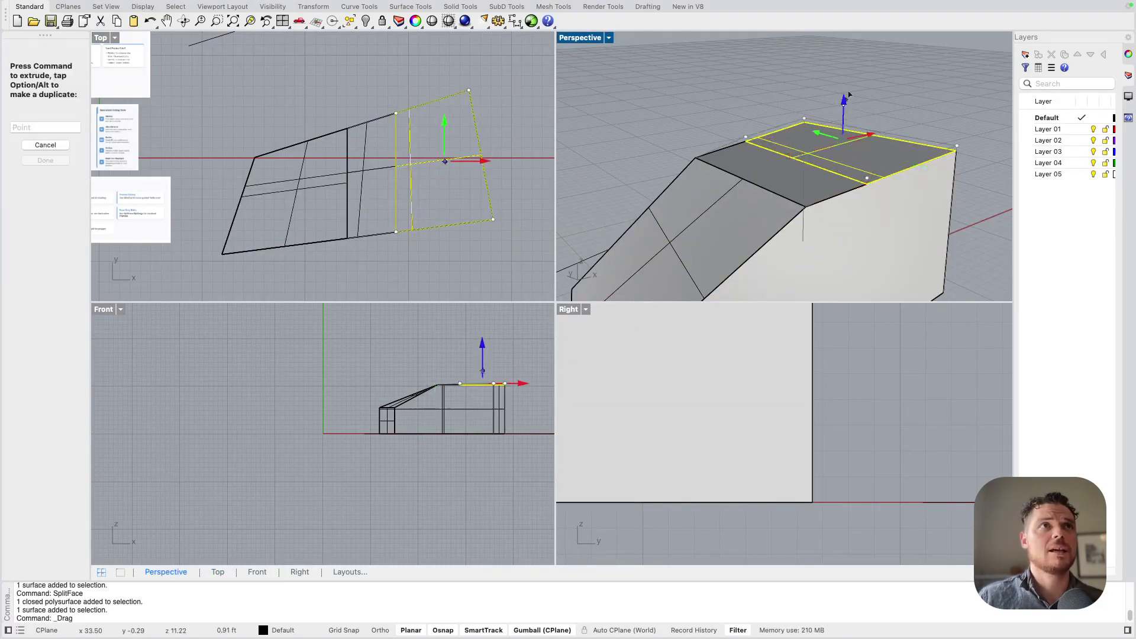
pyautogui.moveTo(843, 107); pyautogui.dragTo(844, 79)
# Move the edge between the two sloped faces horizontally toward the low end, giving the solid a stepped, convex profile.
pyautogui.keyDown('ctrl'); pyautogui.keyDown('shift'); pyautogui.click(763, 187); pyautogui.keyUp('shift'); pyautogui.keyUp('ctrl')
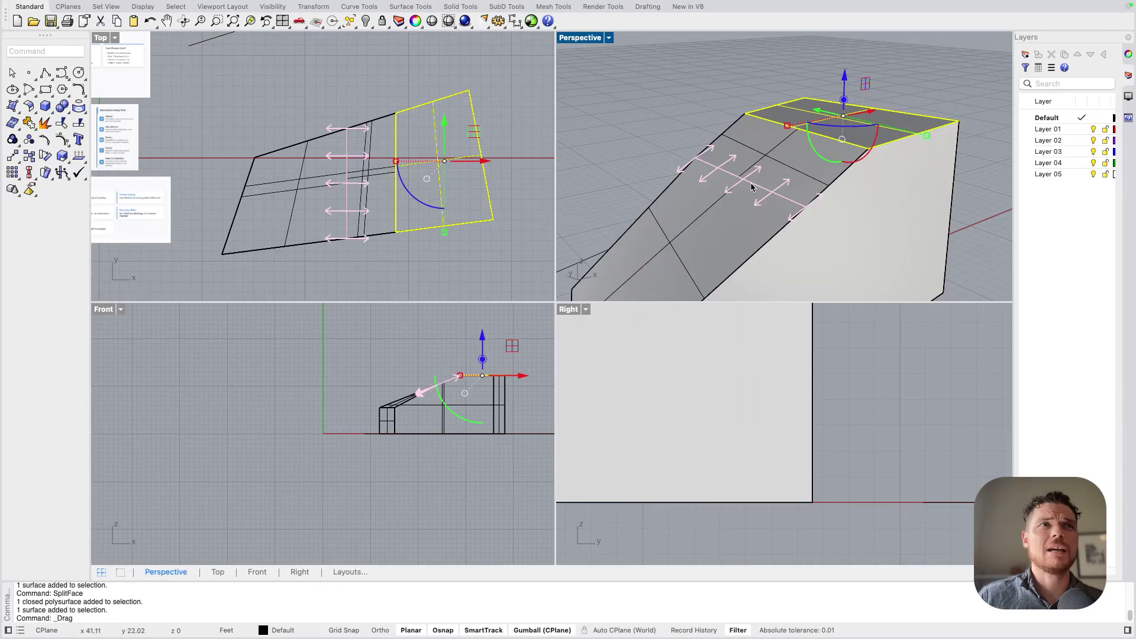
pyautogui.press('Escape')
pyautogui.keyDown('shift'); pyautogui.keyDown('super'); pyautogui.click(757, 194); pyautogui.keyUp('super'); pyautogui.keyUp('shift')
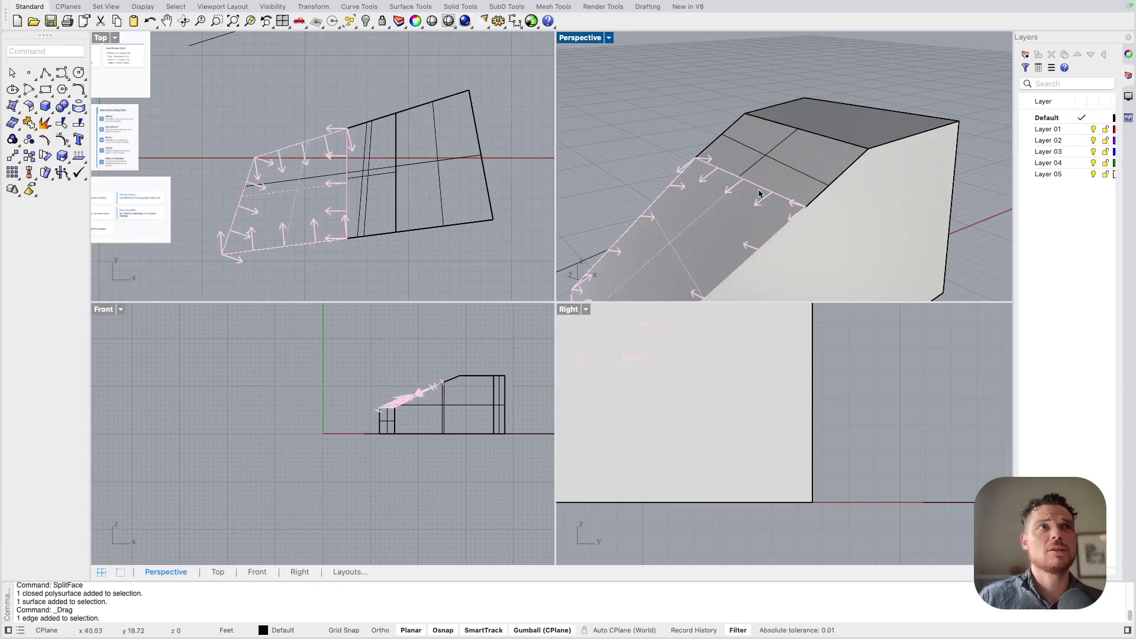
pyautogui.click(682, 127)
pyautogui.keyDown('shift'); pyautogui.keyDown('super'); pyautogui.click(762, 188); pyautogui.keyUp('super'); pyautogui.keyUp('shift')
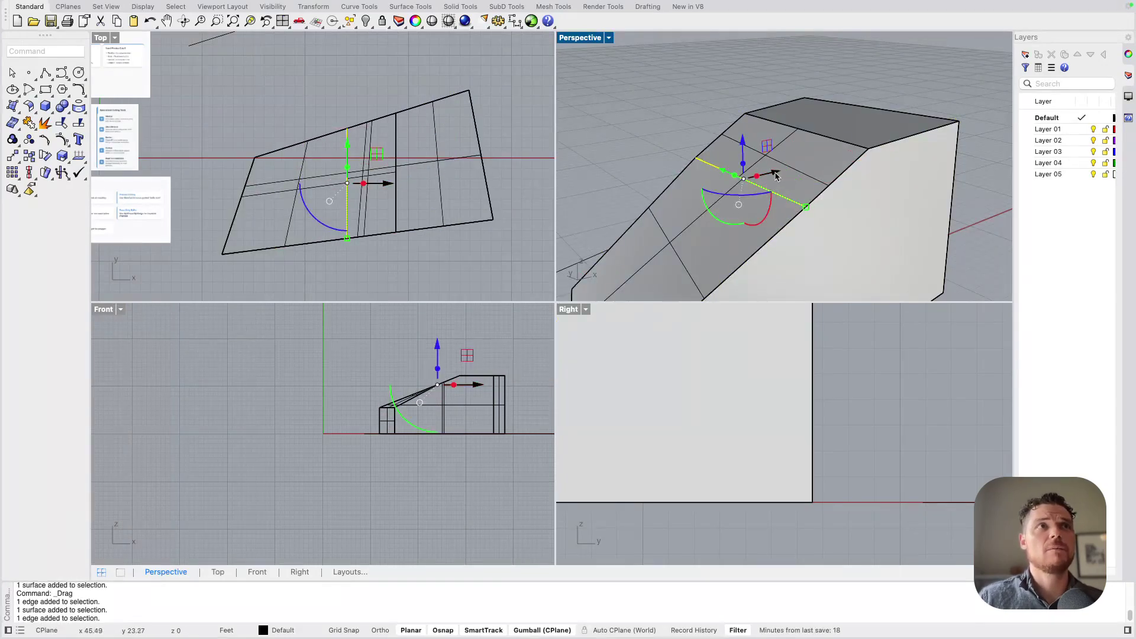
pyautogui.moveTo(775, 173); pyautogui.dragTo(706, 187)
pyautogui.scroll(-5, 864, 130)
pyautogui.moveTo(863, 130); pyautogui.dragTo(931, 269, button='right')
pyautogui.press('Escape')
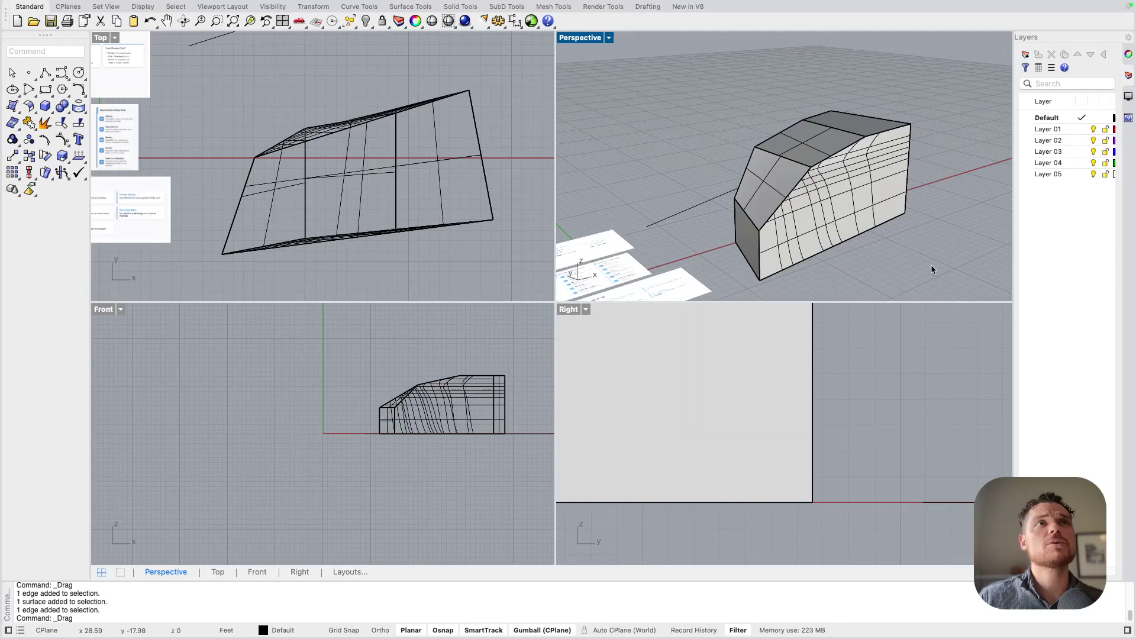
# Delete the reshaped solid from the model.
pyautogui.keyDown('ctrl'); pyautogui.keyDown('shift'); pyautogui.click(865, 138); pyautogui.keyUp('shift'); pyautogui.keyUp('ctrl')
pyautogui.moveTo(864, 137); pyautogui.dragTo(834, 202)
pyautogui.click(839, 205)
pyautogui.press('Delete')
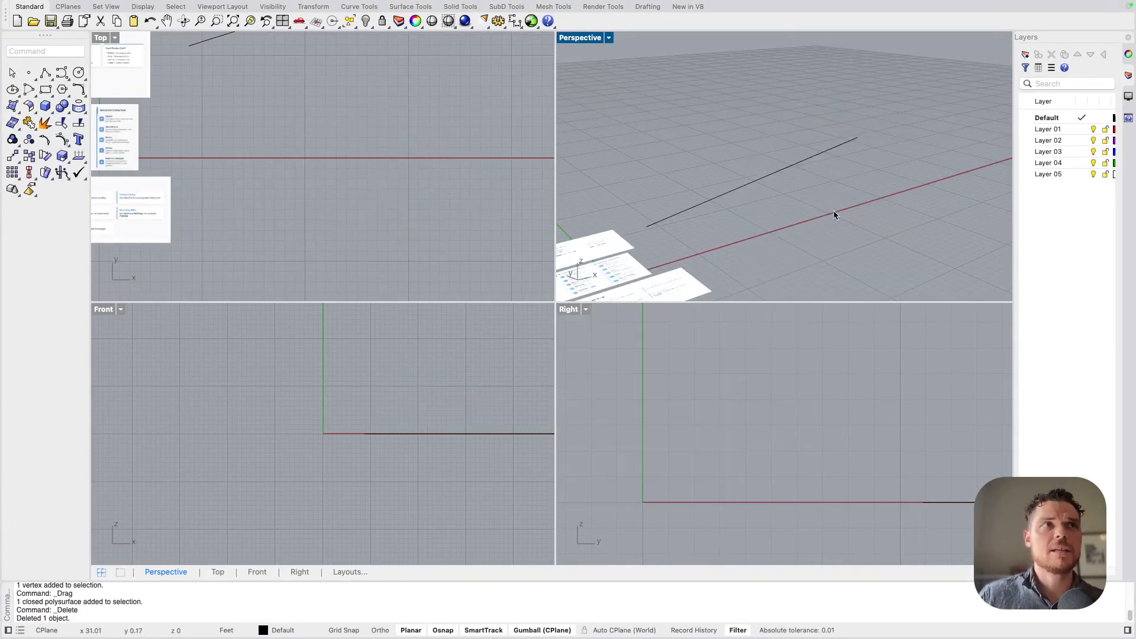
# Draw a rectangle across the red X axis on the ground plane and extrude it upward into a box.
pyautogui.click(45, 89)
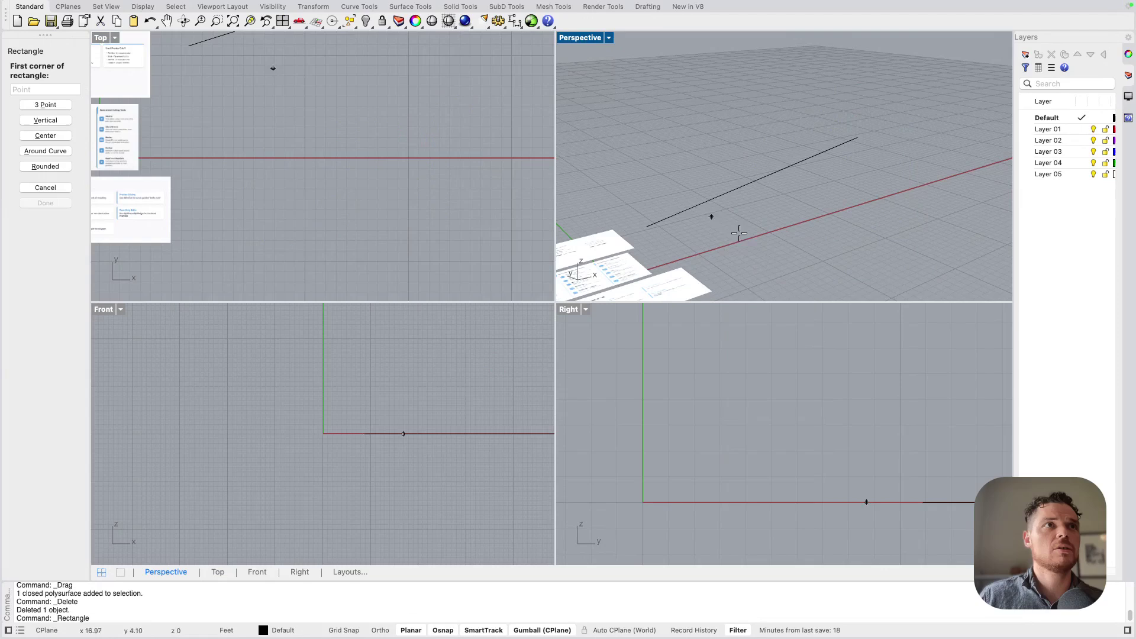
pyautogui.click(842, 192)
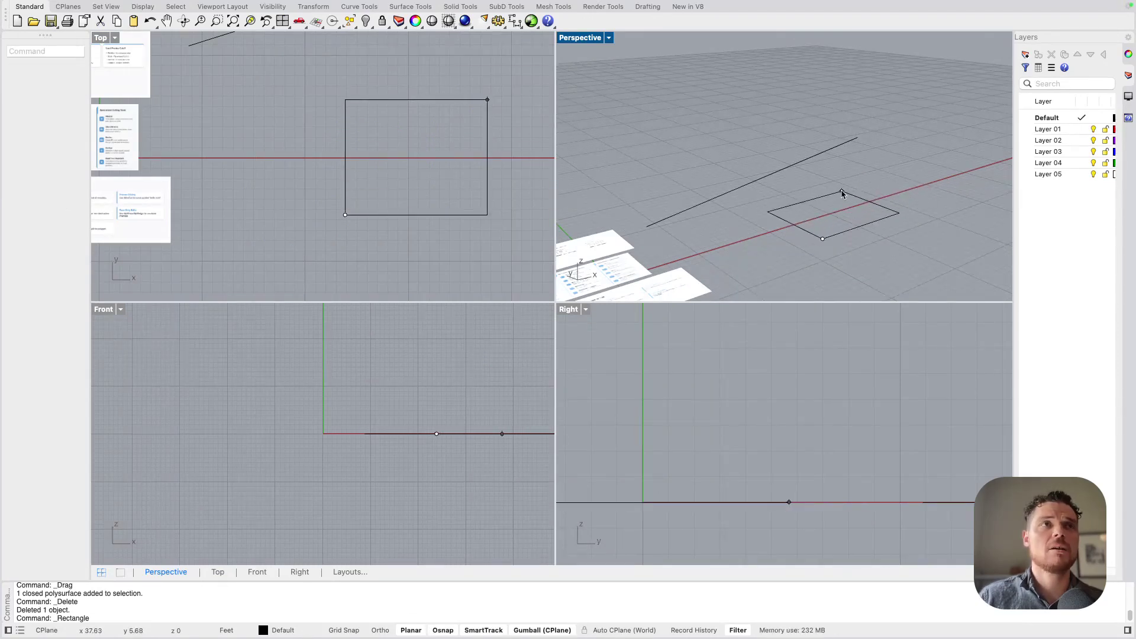
pyautogui.click(842, 193)
pyautogui.moveTo(833, 204); pyautogui.dragTo(842, 110)
pyautogui.click(733, 134)
# Reshape the box into a wedge sloping to the ground, with a rectangular block rising from the slope's upper half.
pyautogui.keyDown('shift'); pyautogui.keyDown('super'); pyautogui.click(808, 100); pyautogui.keyUp('super'); pyautogui.keyUp('shift')
pyautogui.click(927, 197)
pyautogui.keyDown('shift'); pyautogui.keyDown('super'); pyautogui.click(852, 101); pyautogui.keyUp('super'); pyautogui.keyUp('shift')
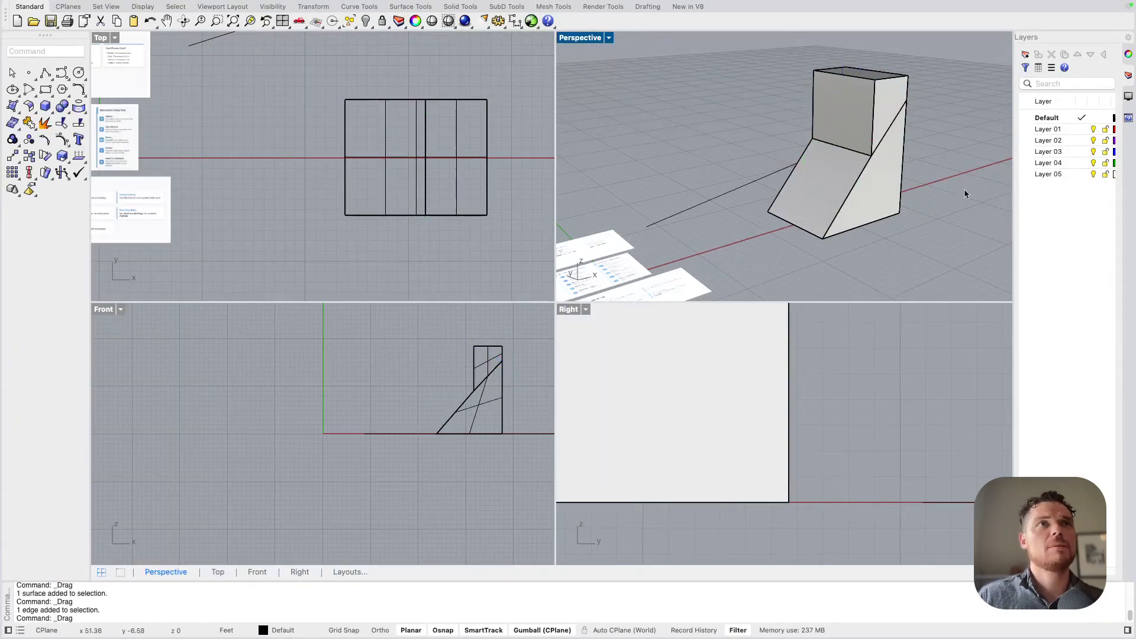
# Push the near side face of the raised block inward, leaving a sloping ledge along the wedge's side.
pyautogui.scroll(3, 859, 79)
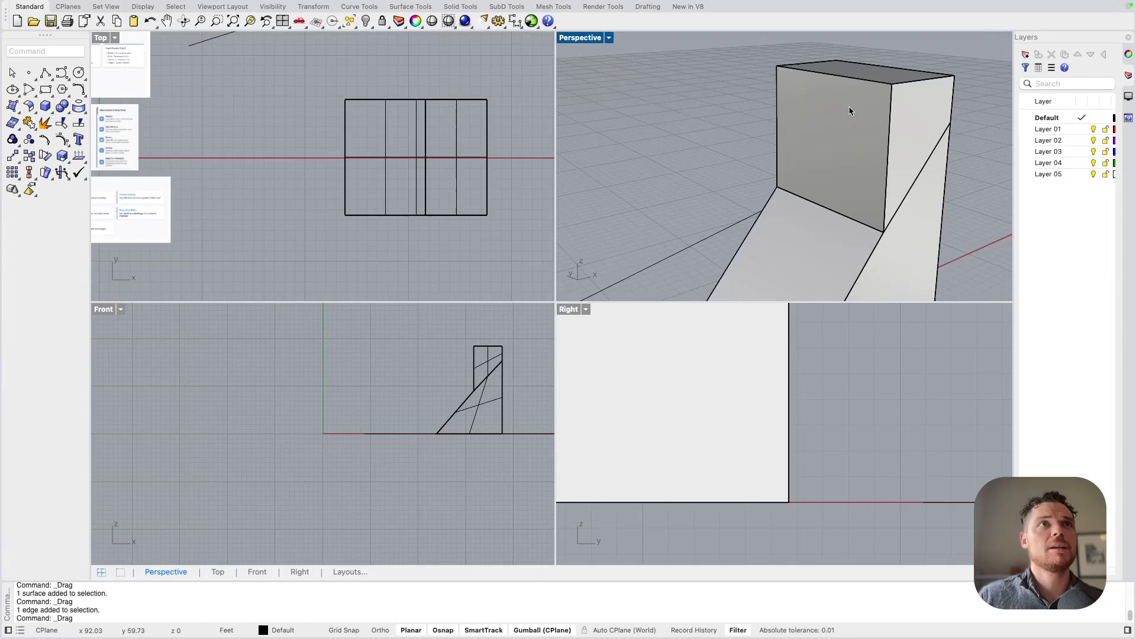
pyautogui.scroll(-2, 849, 106)
pyautogui.keyDown('shift'); pyautogui.keyDown('super'); pyautogui.click(889, 138); pyautogui.keyUp('super'); pyautogui.keyUp('shift')
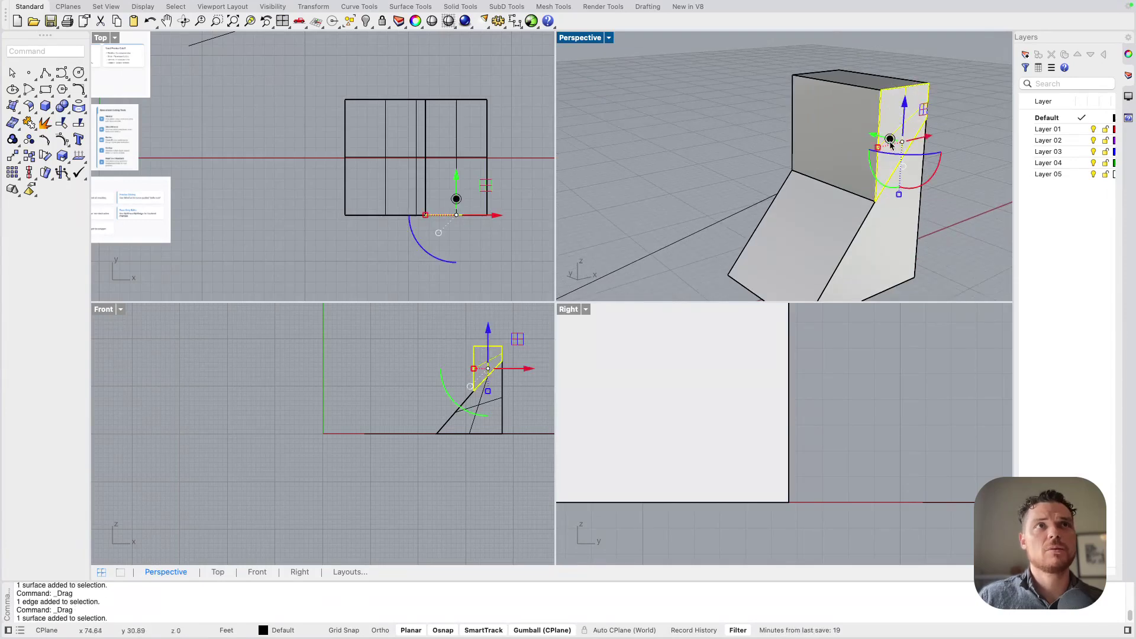
pyautogui.moveTo(890, 142)
pyautogui.mouseDown()
pyautogui.moveTo(844, 128)
pyautogui.moveTo(874, 136)
pyautogui.mouseUp()
pyautogui.click(984, 96)
pyautogui.keyDown('shift'); pyautogui.keyDown('super'); pyautogui.click(844, 113); pyautogui.keyUp('super'); pyautogui.keyUp('shift')
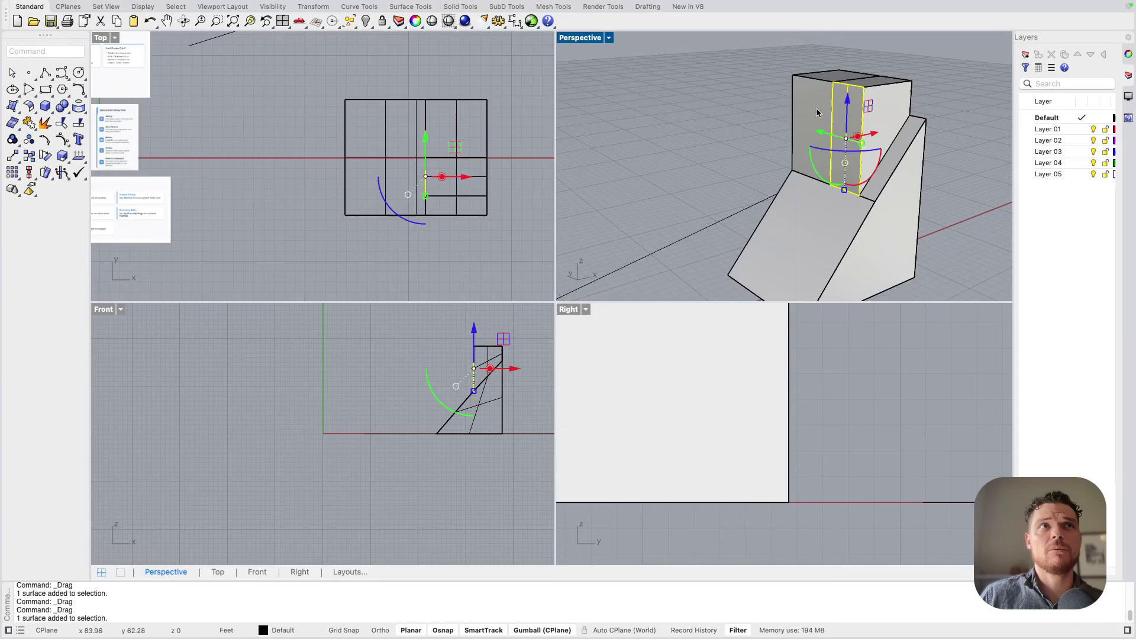
pyautogui.keyDown('shift'); pyautogui.keyDown('super'); pyautogui.click(807, 110); pyautogui.keyUp('super'); pyautogui.keyUp('shift')
pyautogui.click(747, 105)
pyautogui.moveTo(747, 106); pyautogui.dragTo(739, 127, button='right')
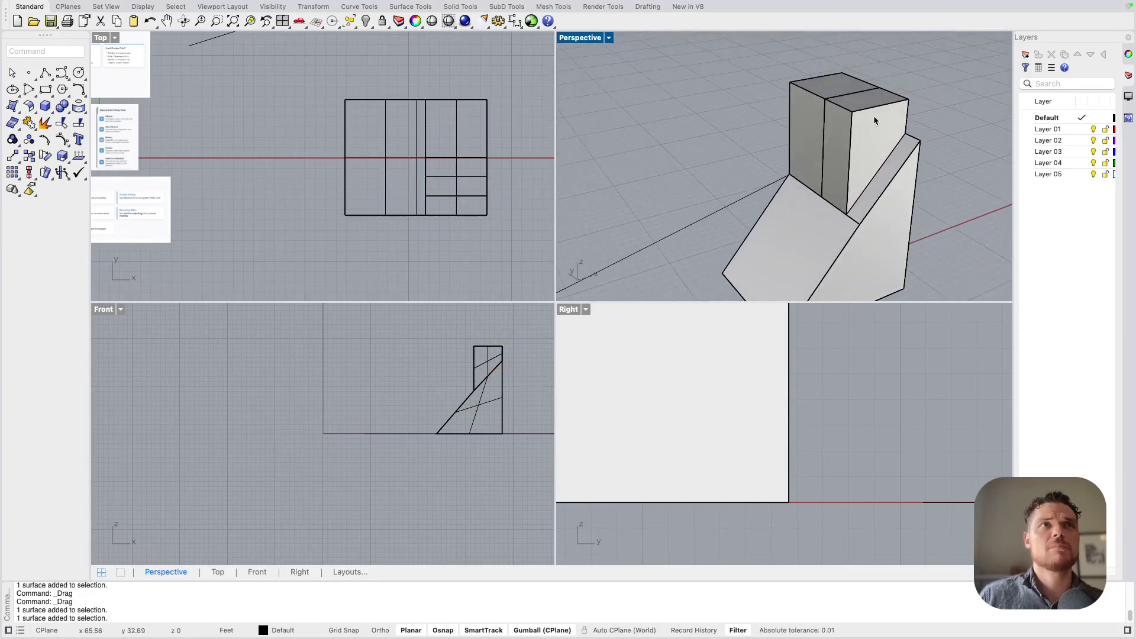
# Split the wedge's triangular side face with SplitFace, using a slanted line drawn across it in the Front view.
pyautogui.scroll(-5, 816, 111)
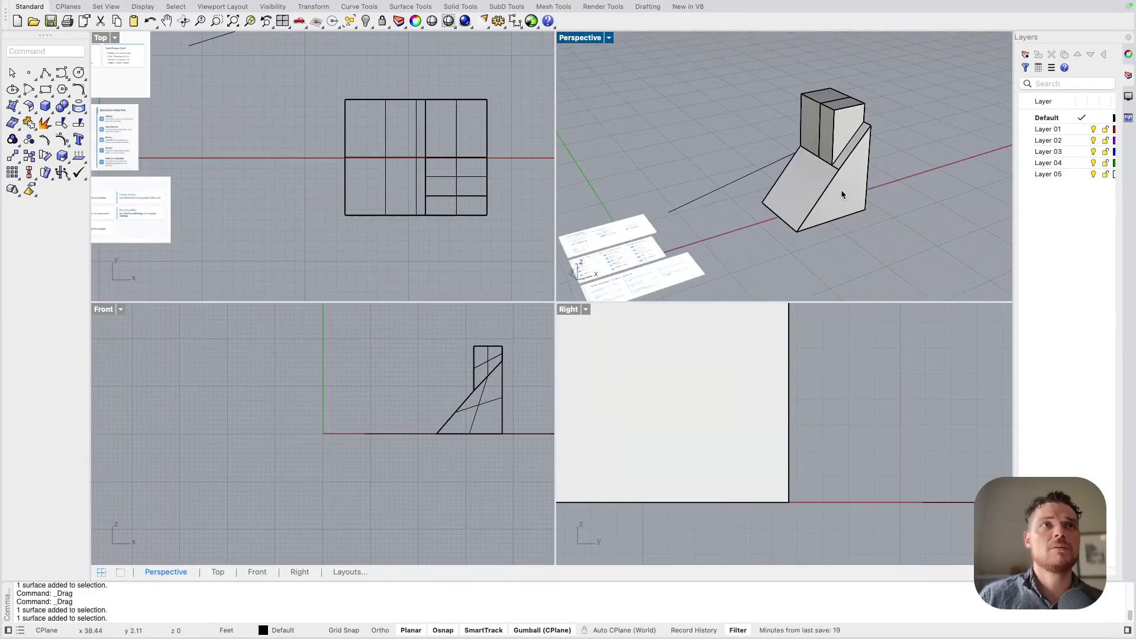
pyautogui.write('splitfac')
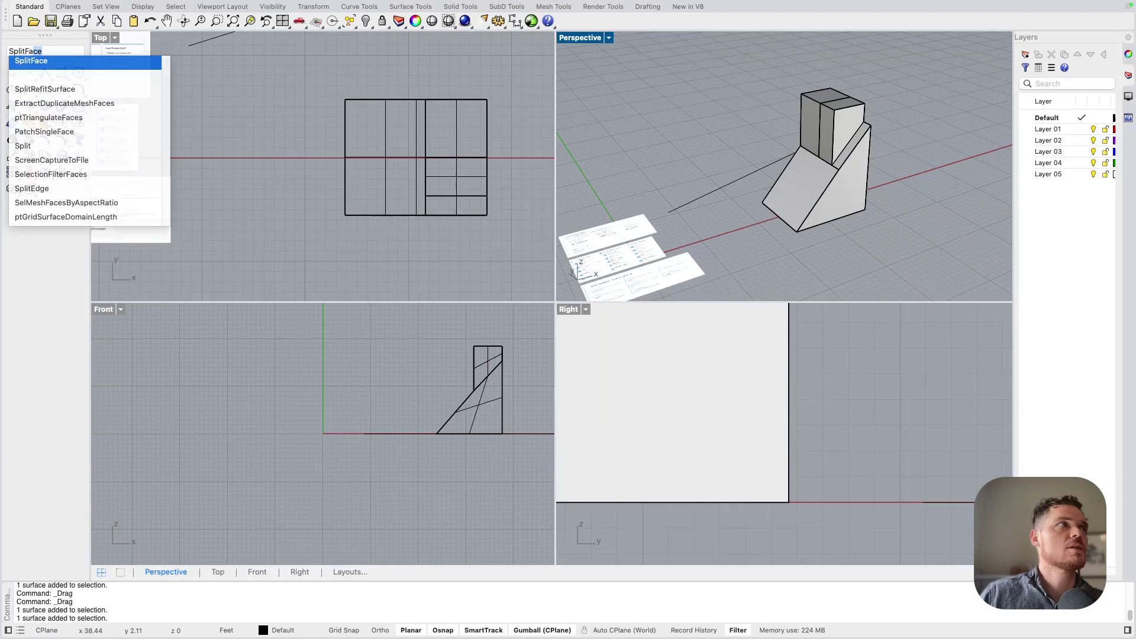
pyautogui.press('Return')
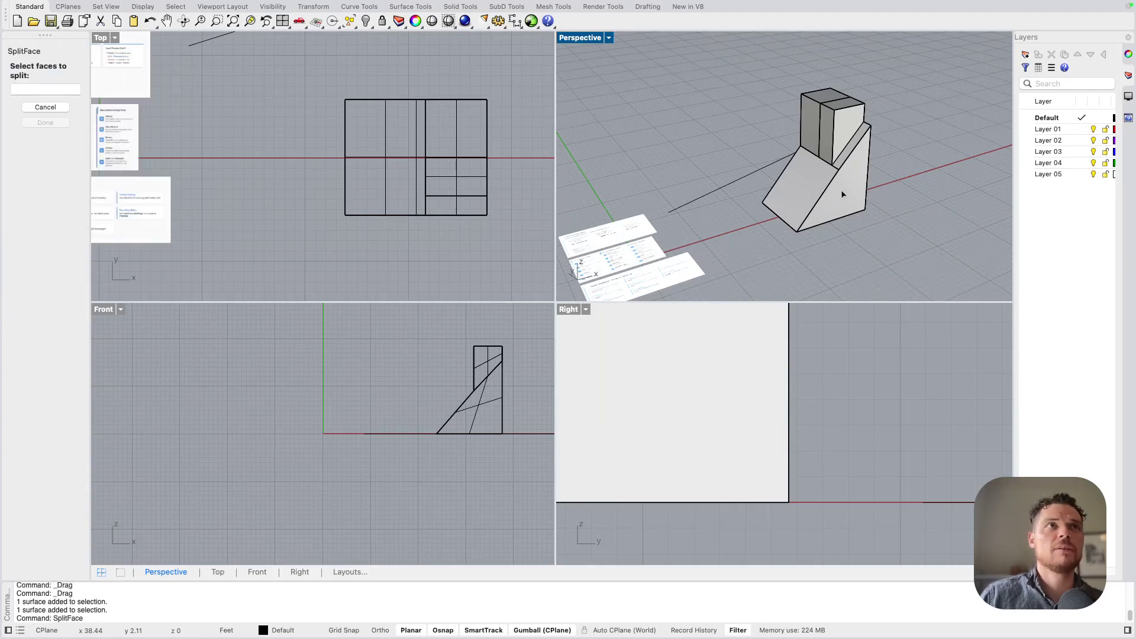
pyautogui.click(831, 158)
pyautogui.press('Return')
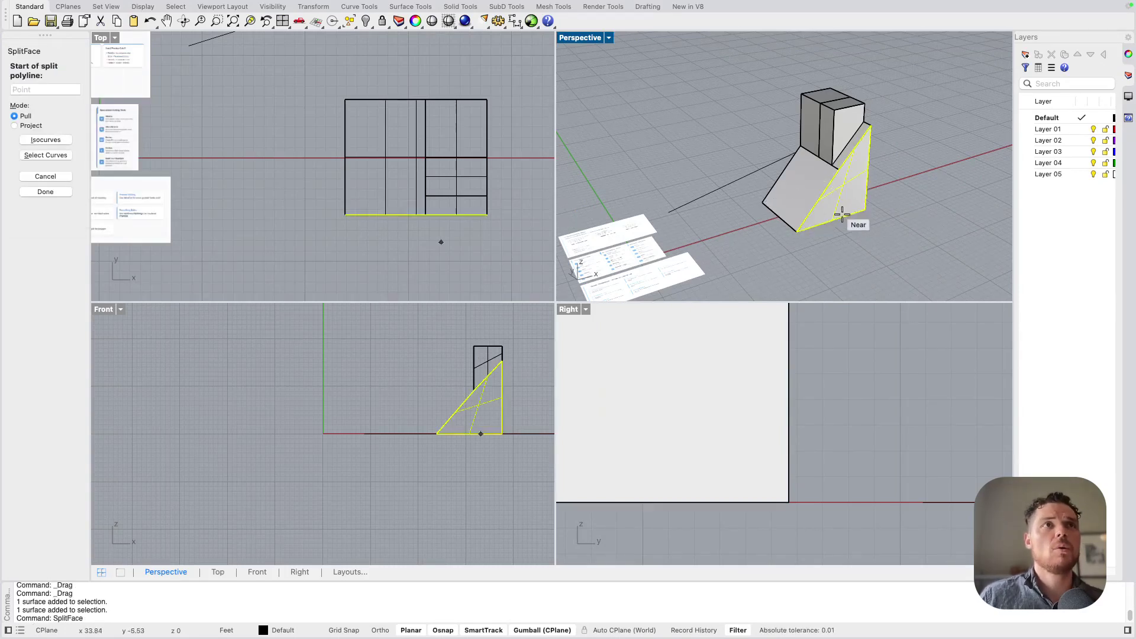
pyautogui.click(522, 455)
pyautogui.click(409, 360)
pyautogui.press('Return')
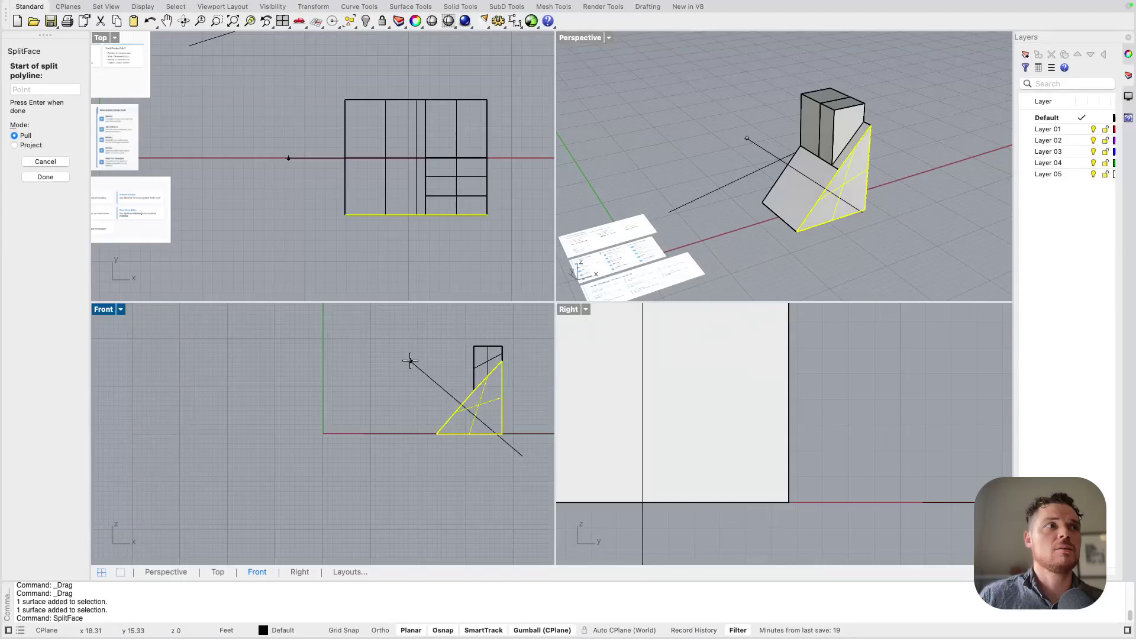
pyautogui.moveTo(410, 360); pyautogui.dragTo(386, 366, button='right')
pyautogui.press('Return')
# Extrude the lower triangular section of the split side face outward from the wedge.
pyautogui.keyDown('shift'); pyautogui.keyDown('super'); pyautogui.click(444, 432); pyautogui.keyUp('super'); pyautogui.keyUp('shift')
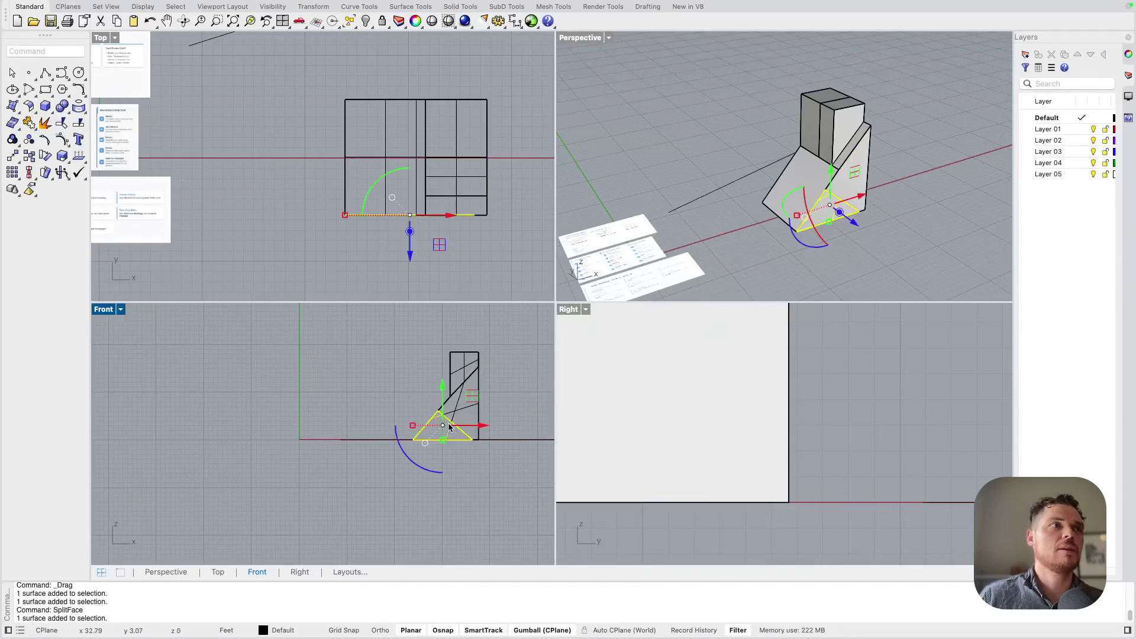
pyautogui.moveTo(942, 210); pyautogui.dragTo(942, 210, button='right')
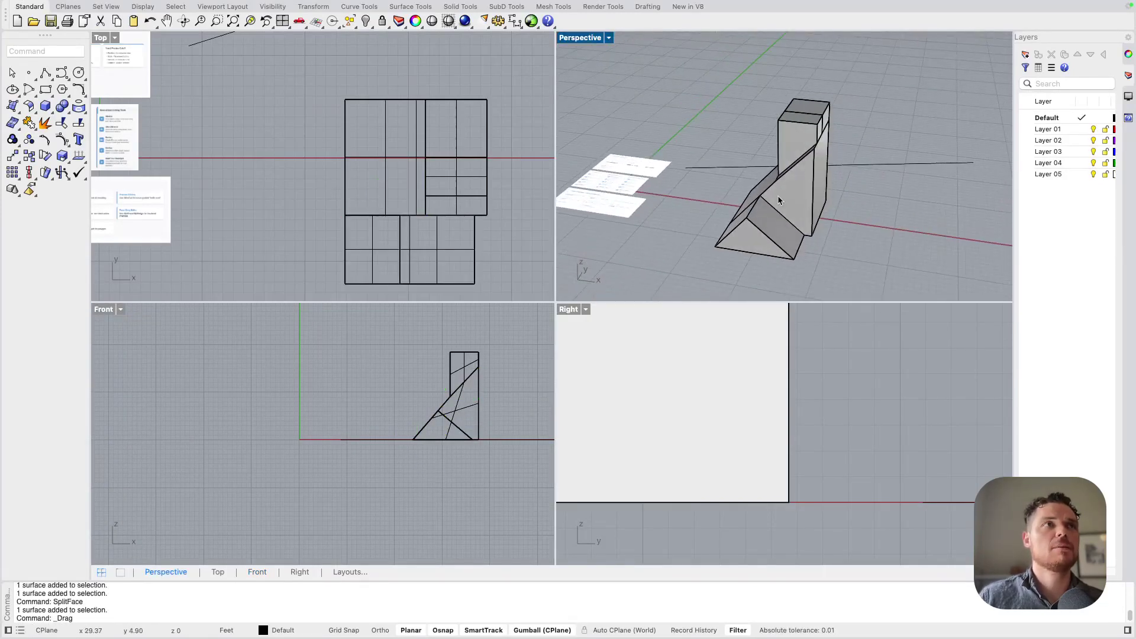
pyautogui.scroll(-2, 777, 197)
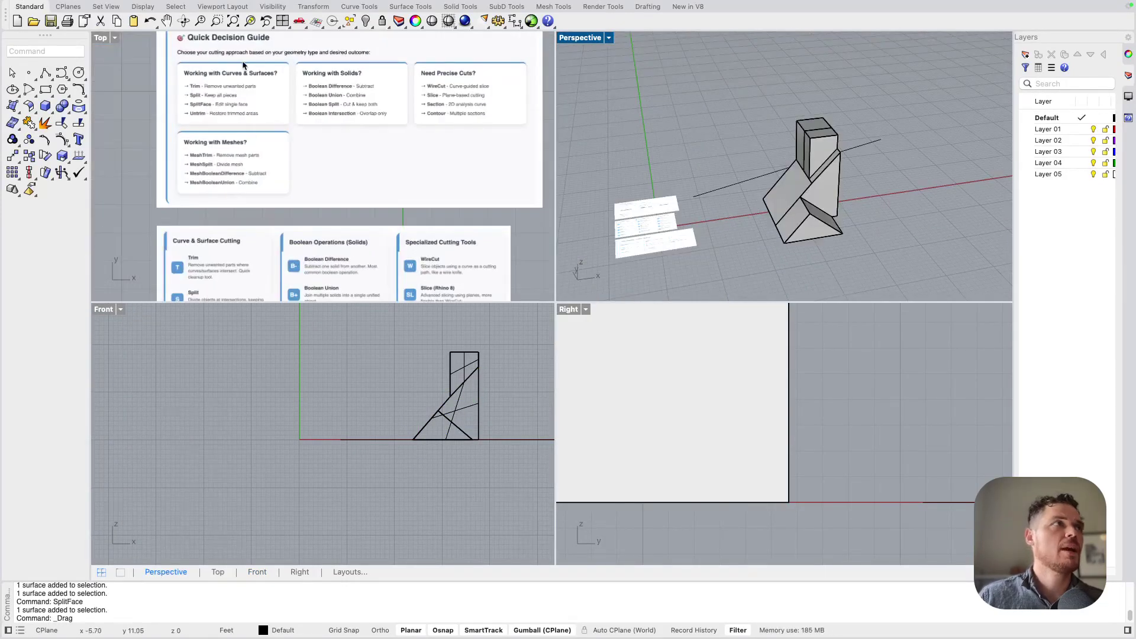
# Examine the Quick Decision Guide in the Top view, focusing on the Boolean tools under Working with Solids.
pyautogui.scroll(8, 243, 63)
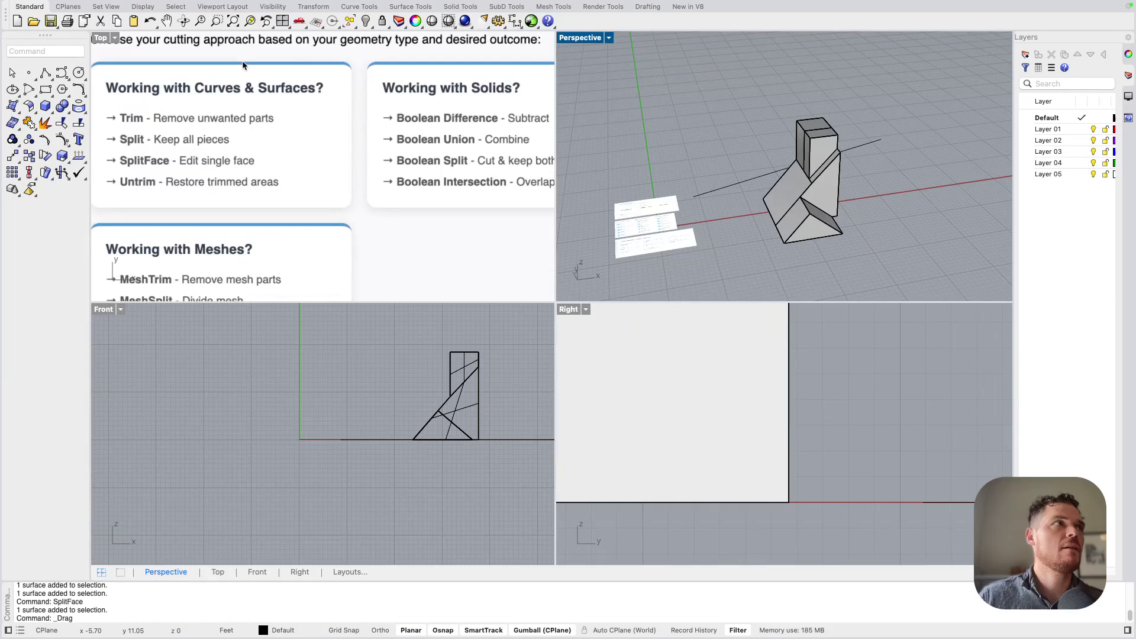
pyautogui.hscroll(5, 243, 65)
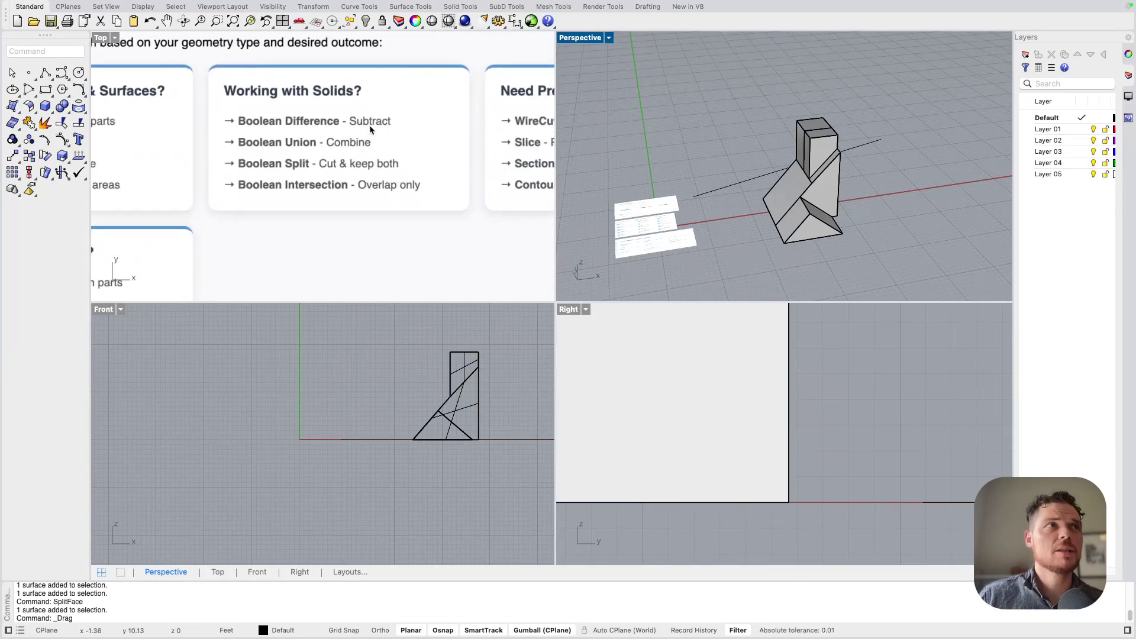
pyautogui.hscroll(5, 370, 129)
pyautogui.hscroll(-3, 370, 129)
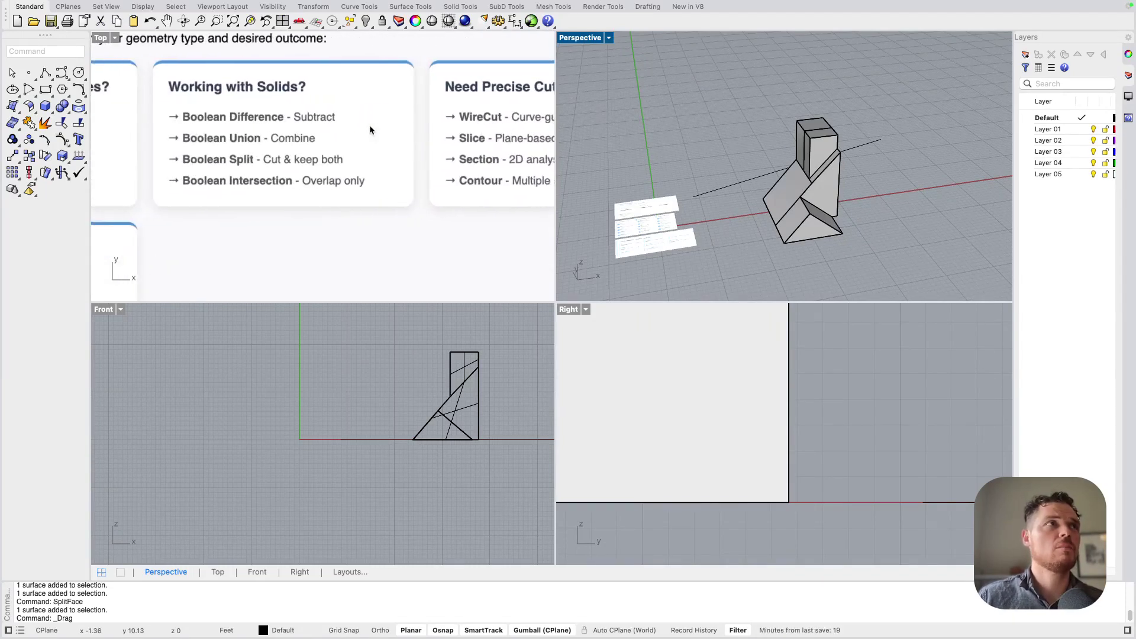
pyautogui.hscroll(2, 371, 130)
pyautogui.hscroll(-3, 370, 130)
# Copy the wedge solid and its base curve to the clipboard and delete both from the model.
pyautogui.moveTo(844, 254); pyautogui.dragTo(773, 159)
pyautogui.click(687, 118)
pyautogui.hscroll(-10, 829, 205)
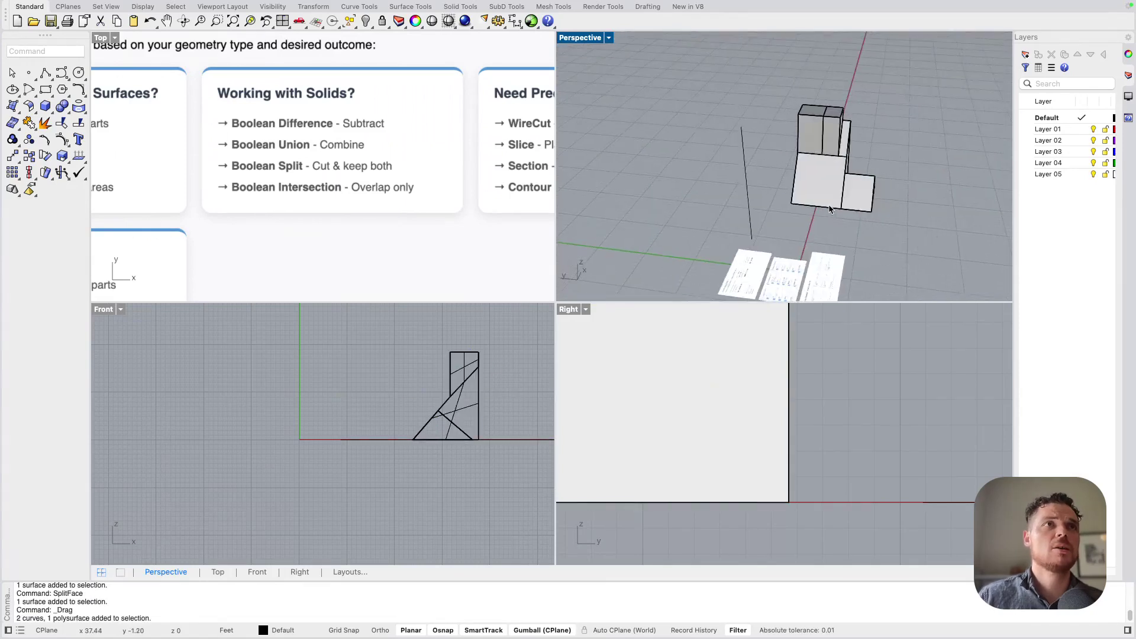
pyautogui.moveTo(932, 194); pyautogui.dragTo(824, 124)
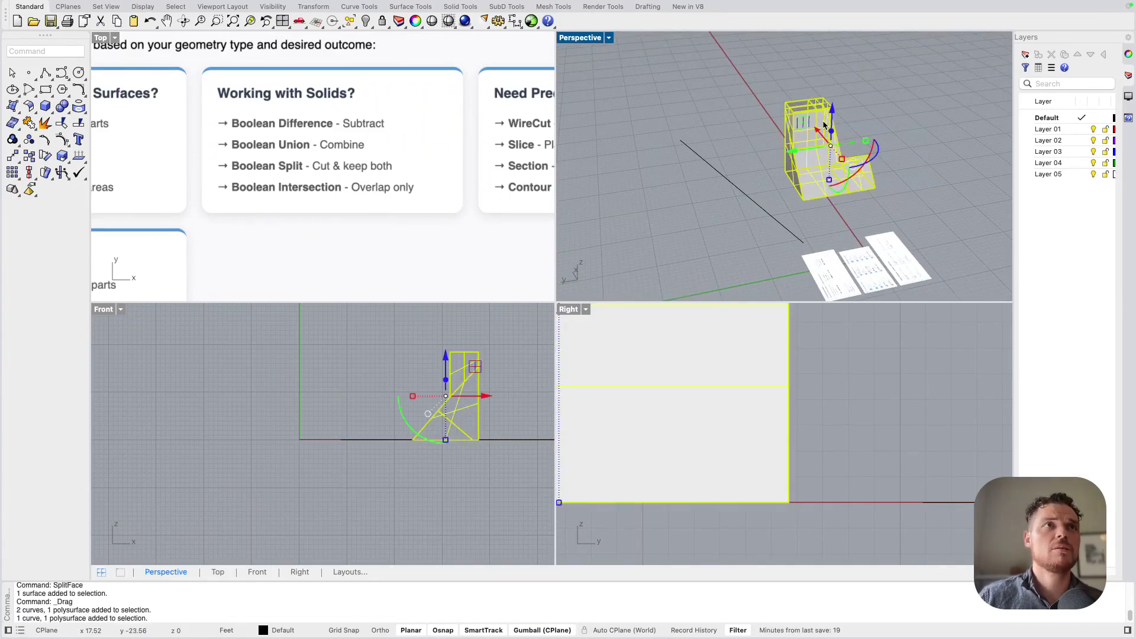
pyautogui.press('super+c')
pyautogui.click(939, 182)
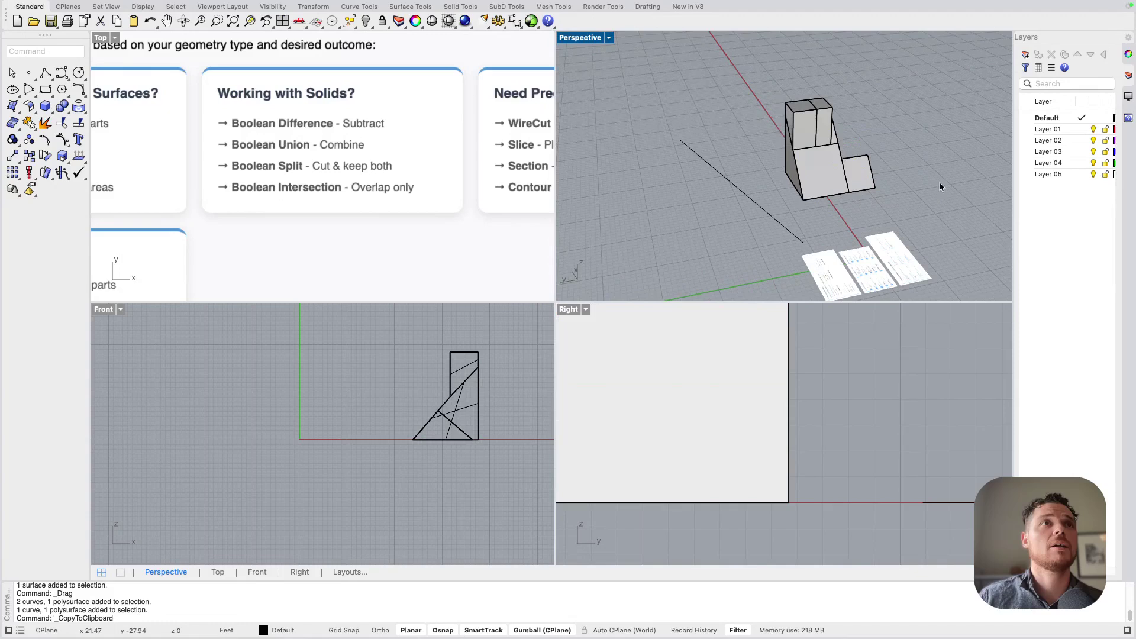
pyautogui.moveTo(939, 182); pyautogui.dragTo(791, 119)
pyautogui.press('Delete')
# Draw a new rectangle across the red X axis in the Perspective view and extrude it upward into a low box.
pyautogui.click(43, 74)
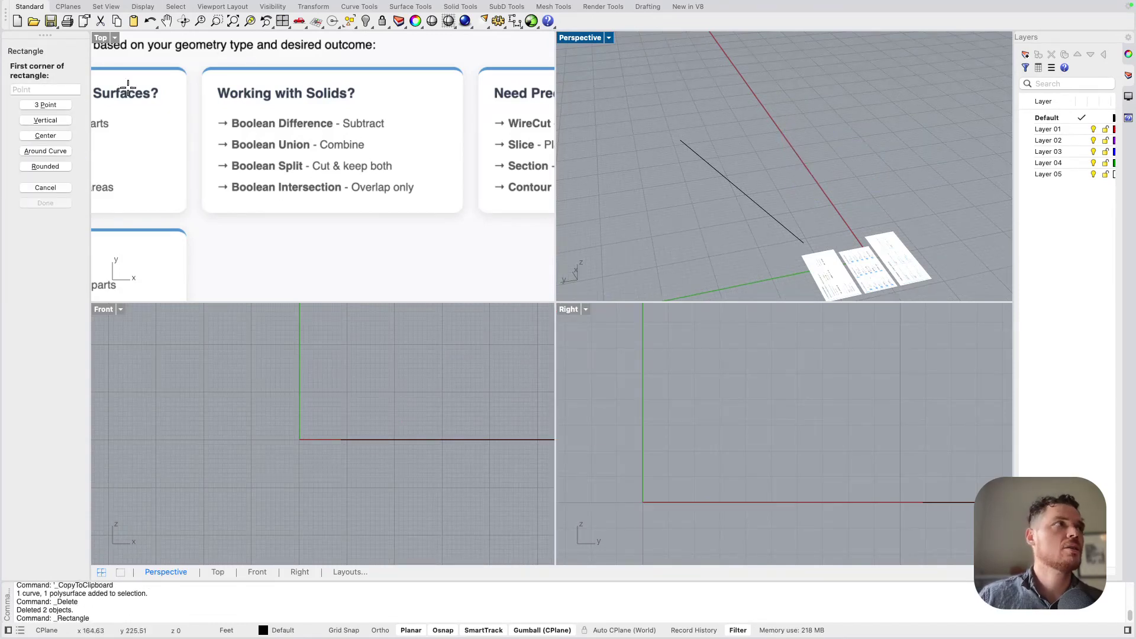
pyautogui.click(805, 133)
pyautogui.click(773, 190)
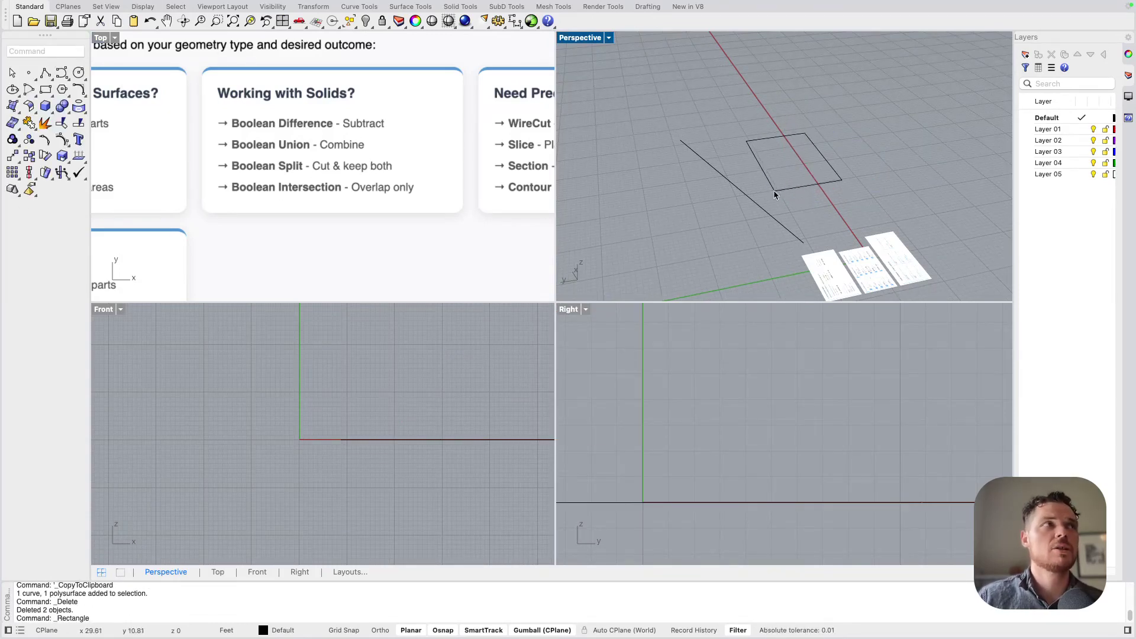
pyautogui.click(808, 184)
pyautogui.moveTo(791, 148); pyautogui.dragTo(791, 109)
pyautogui.click(879, 142)
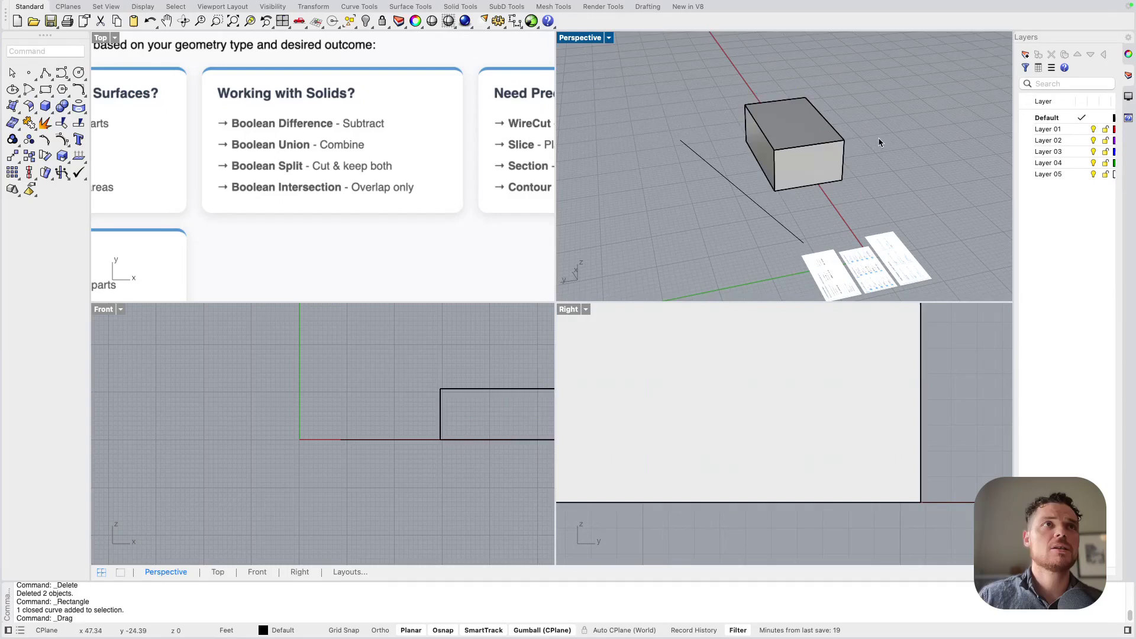
# Duplicate the box, then rotate and move the copy so that it overlaps one corner of the original.
pyautogui.click(816, 154)
pyautogui.press('super+c')
pyautogui.press('super+v')
pyautogui.moveTo(755, 150); pyautogui.dragTo(866, 157)
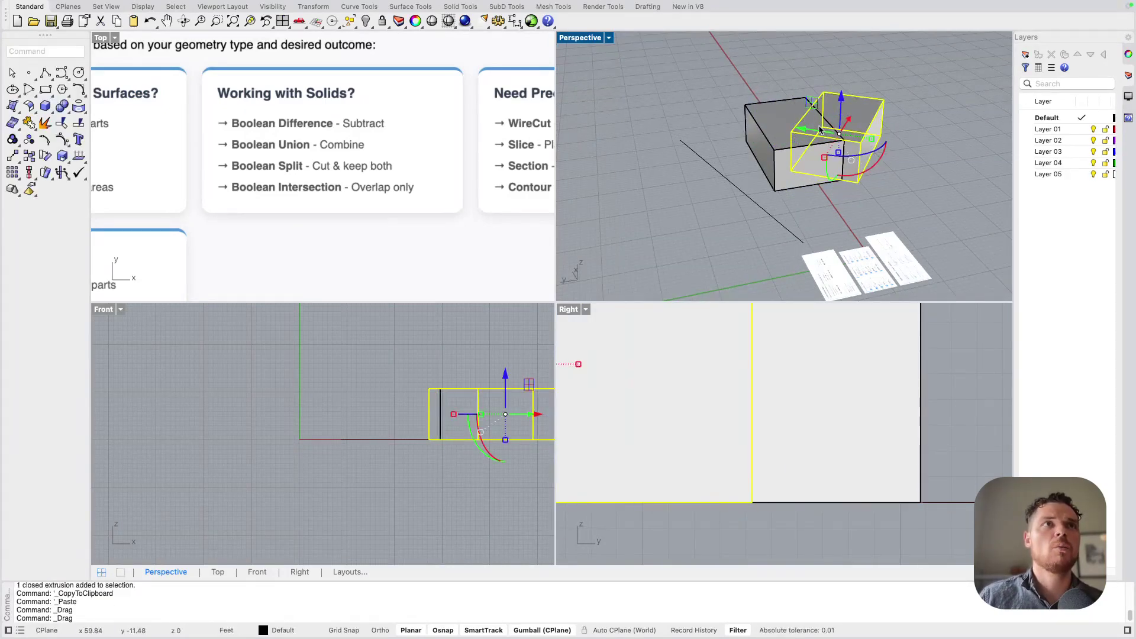
pyautogui.moveTo(803, 128); pyautogui.dragTo(879, 144)
pyautogui.click(704, 192)
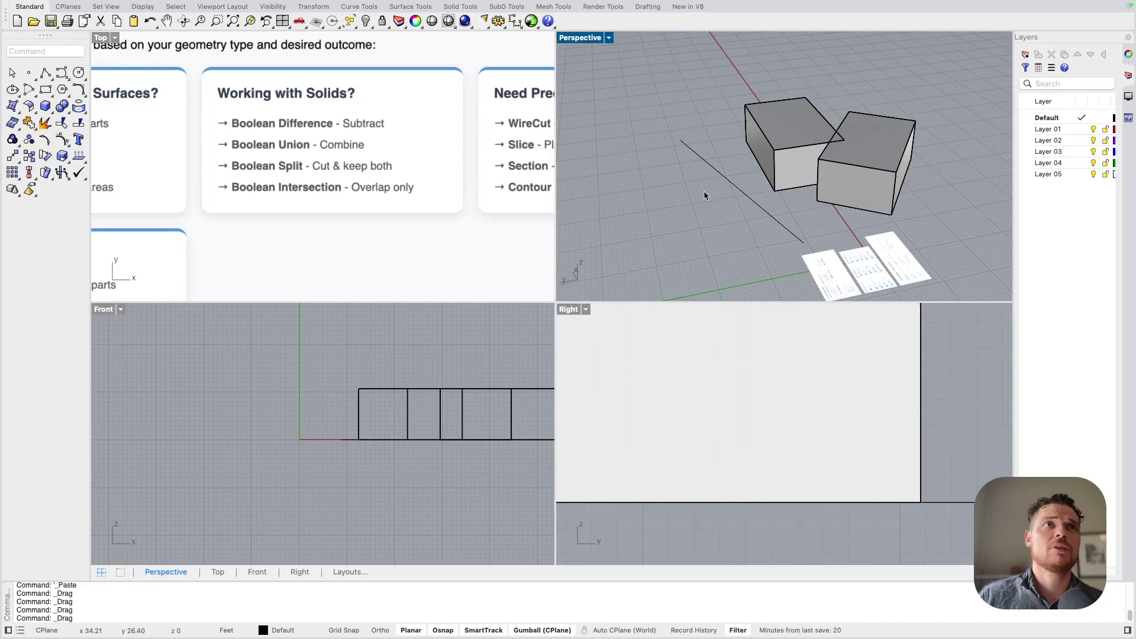
# Subtract the overlapping rotated box from the other box with BooleanDifference, leaving a cut-off corner.
pyautogui.scroll(5, 847, 141)
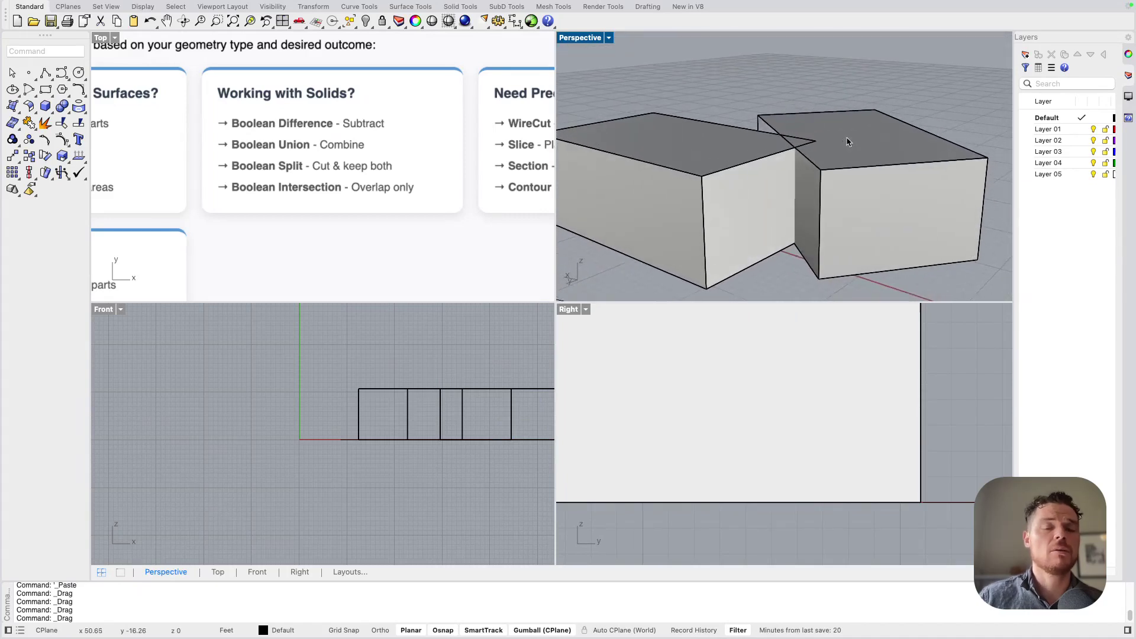
pyautogui.write('b')
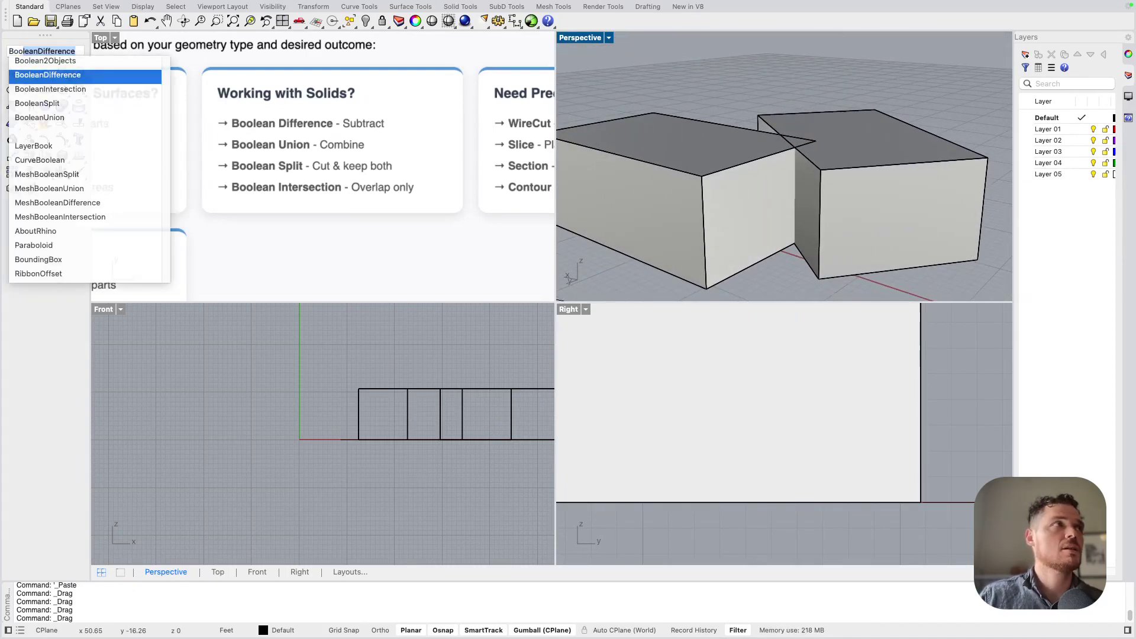
pyautogui.press('Return')
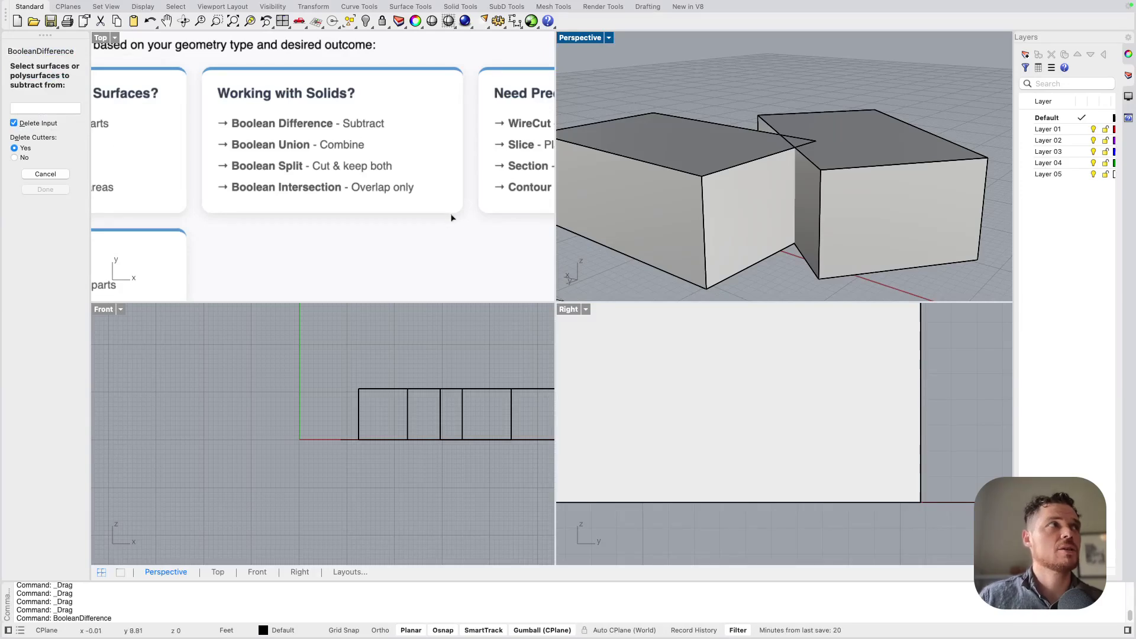
pyautogui.click(749, 179)
pyautogui.press('Return')
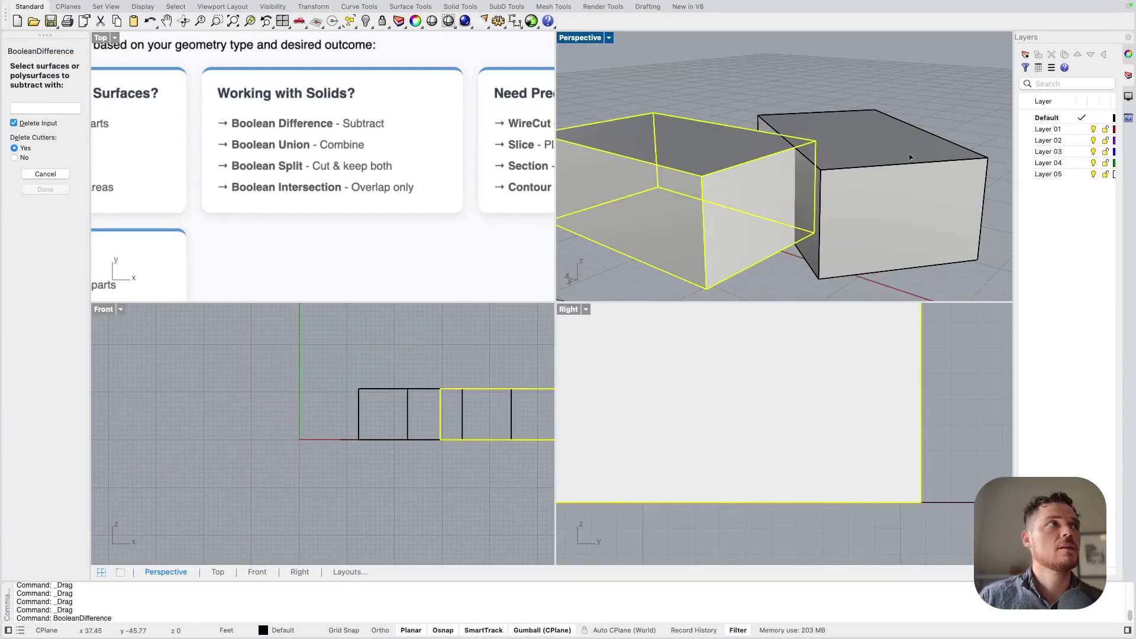
pyautogui.click(909, 156)
pyautogui.press('Return')
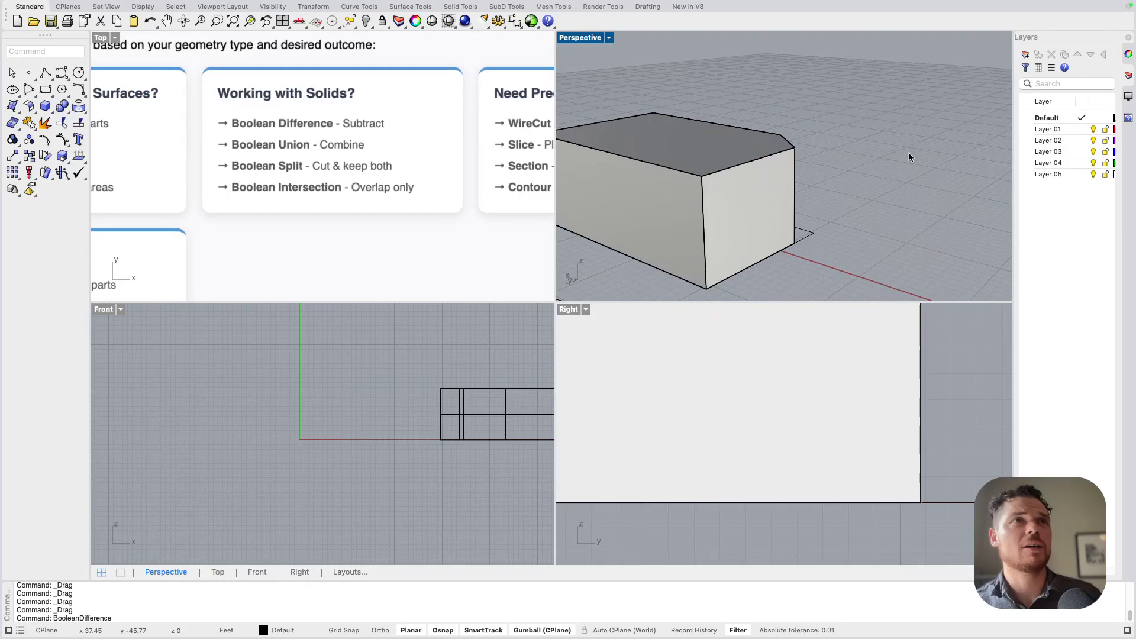
pyautogui.moveTo(814, 181); pyautogui.dragTo(710, 194, button='right')
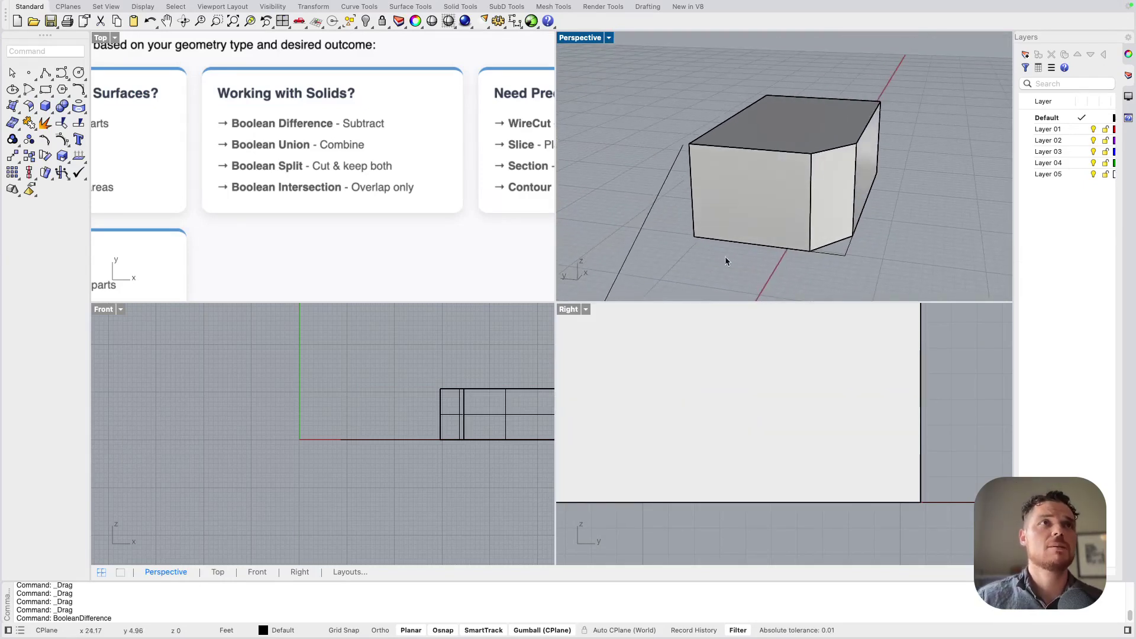
pyautogui.hscroll(-5, 707, 190)
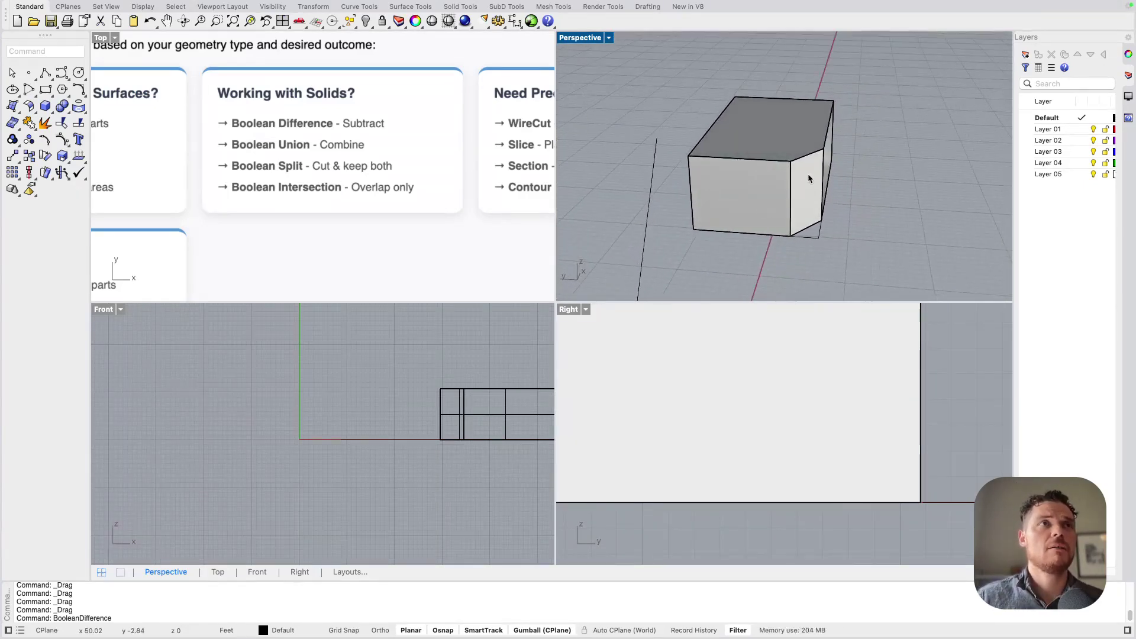
# Extrude the loose line beside the solid upward into a vertical surface, then rotate and move it so it crosses the solid.
pyautogui.click(651, 191)
pyautogui.moveTo(648, 197); pyautogui.dragTo(640, 104)
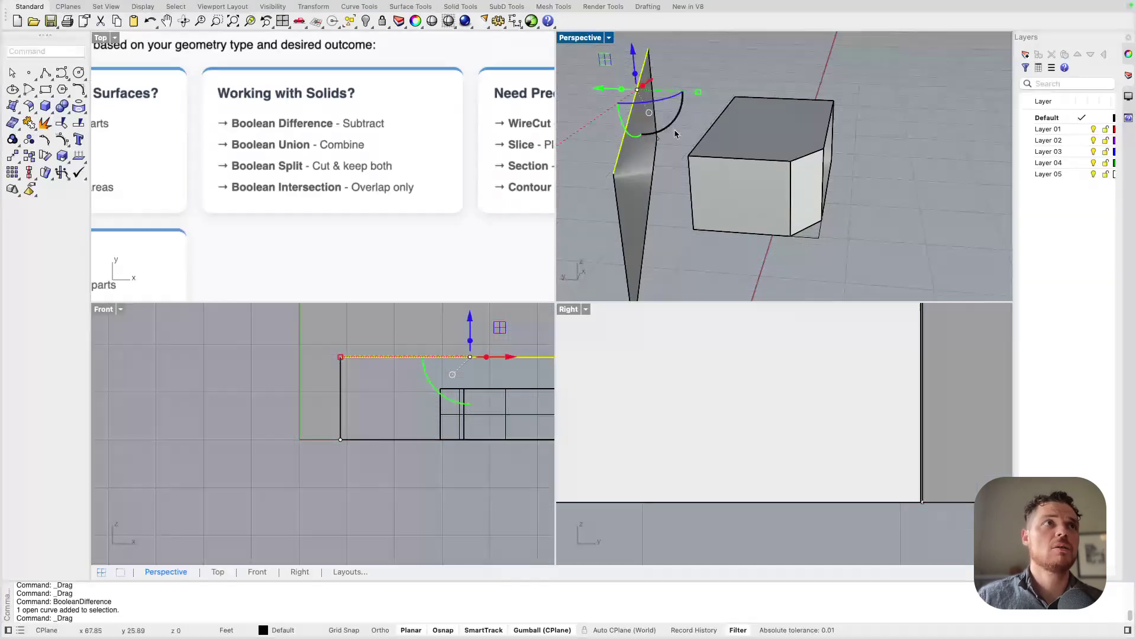
pyautogui.click(675, 135)
pyautogui.scroll(-5, 674, 135)
pyautogui.click(652, 159)
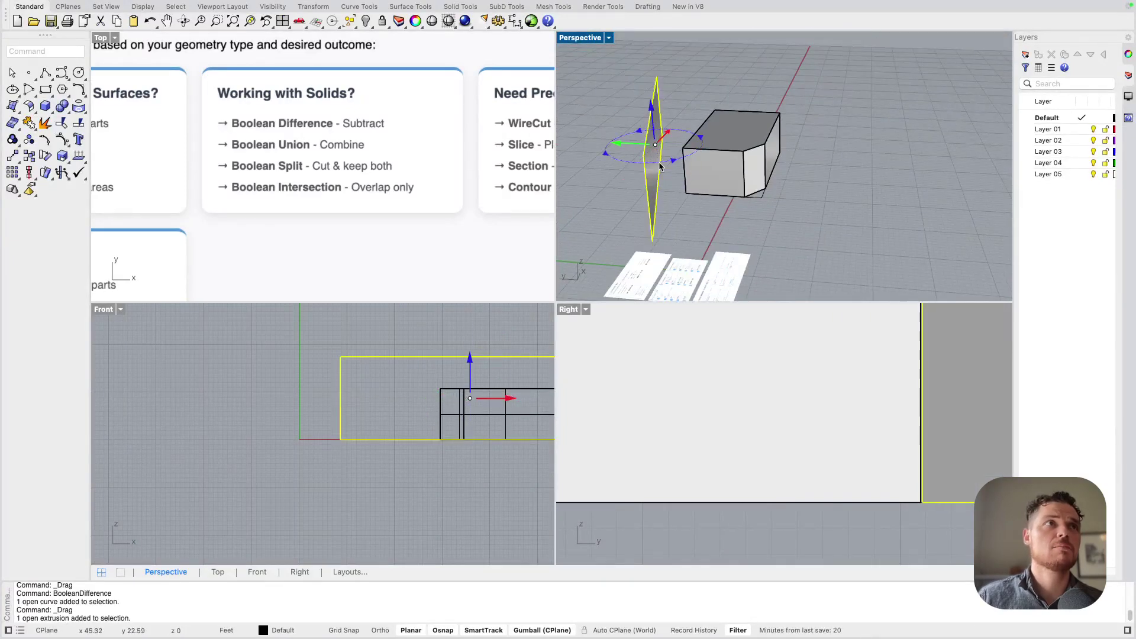
pyautogui.moveTo(650, 159)
pyautogui.mouseDown()
pyautogui.moveTo(631, 148)
pyautogui.moveTo(665, 144)
pyautogui.mouseUp()
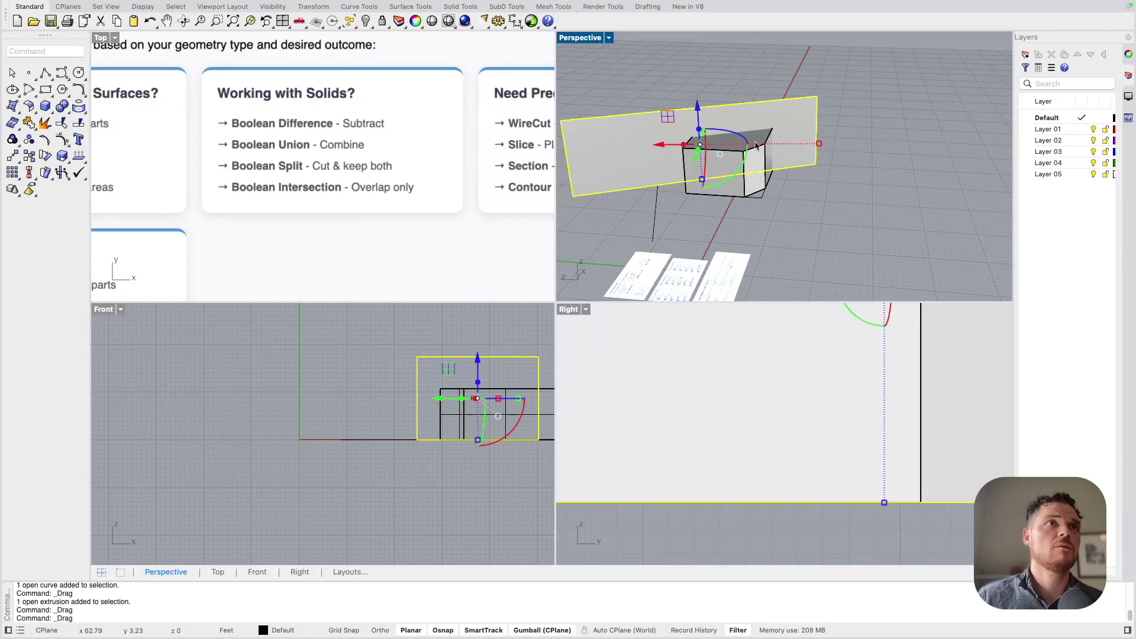
pyautogui.click(847, 183)
# Split the solid with the vertical surface using BooleanSplit and select the piece with the cut-off corner.
pyautogui.moveTo(760, 148); pyautogui.dragTo(894, 108, button='right')
pyautogui.scroll(4, 894, 108)
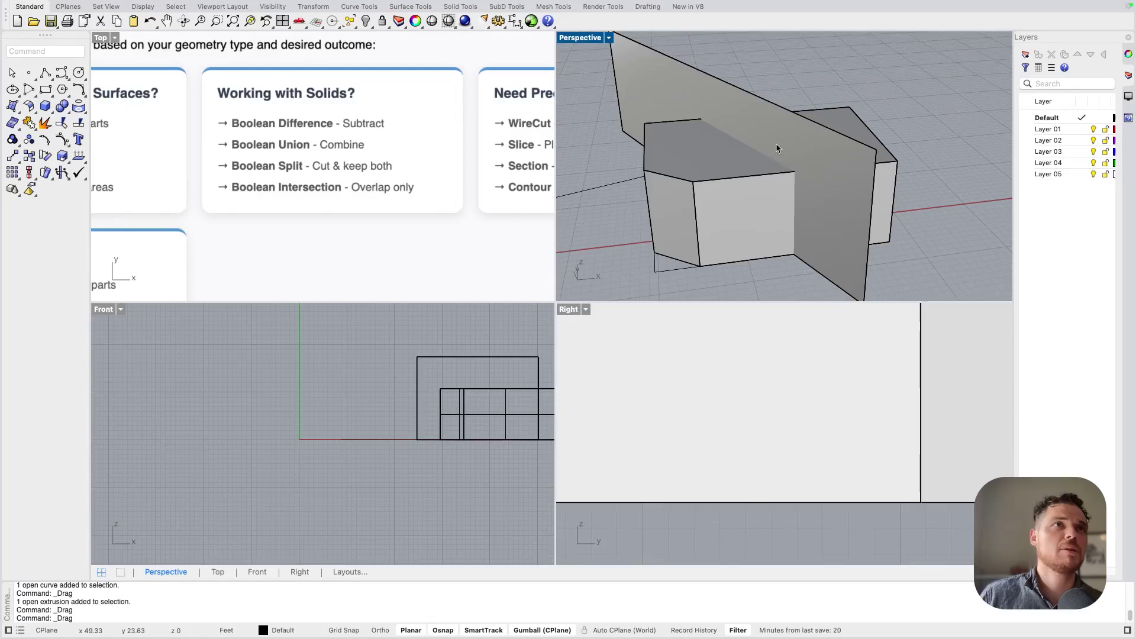
pyautogui.scroll(-3, 778, 180)
pyautogui.write('S')
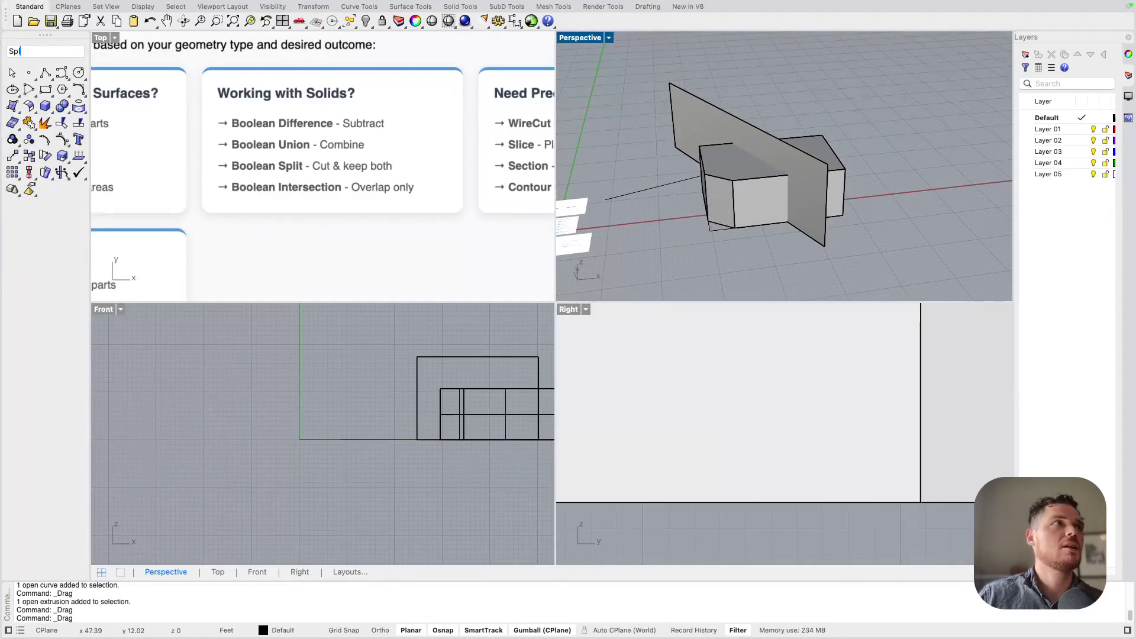
pyautogui.press('BackSpace')
pyautogui.write('BooleanSplit')
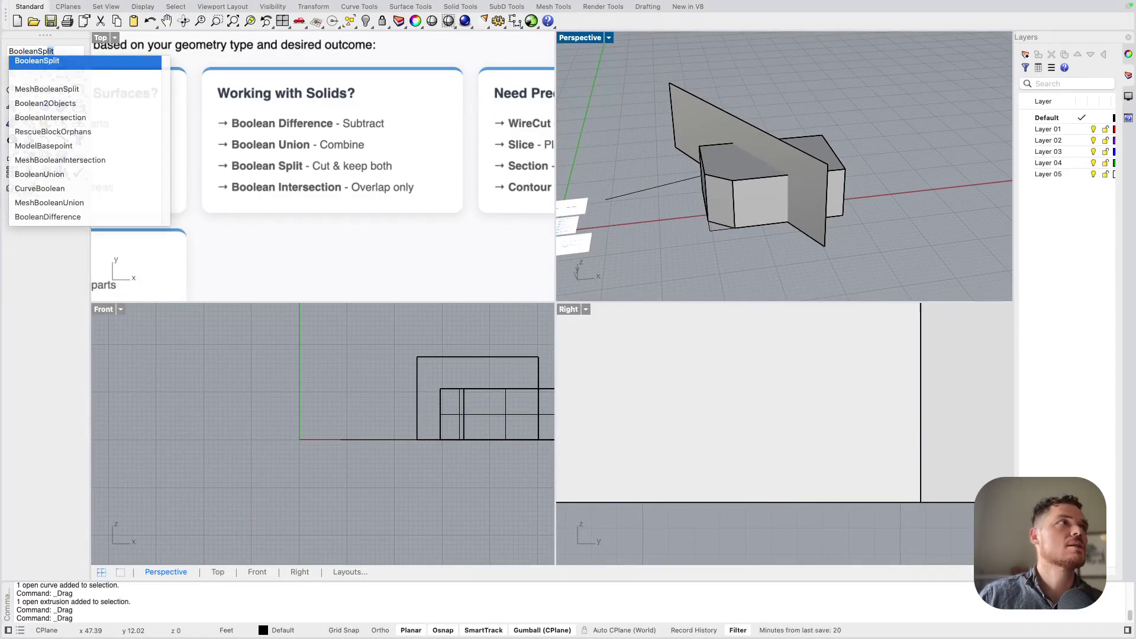
pyautogui.press('Return')
pyautogui.click(767, 184)
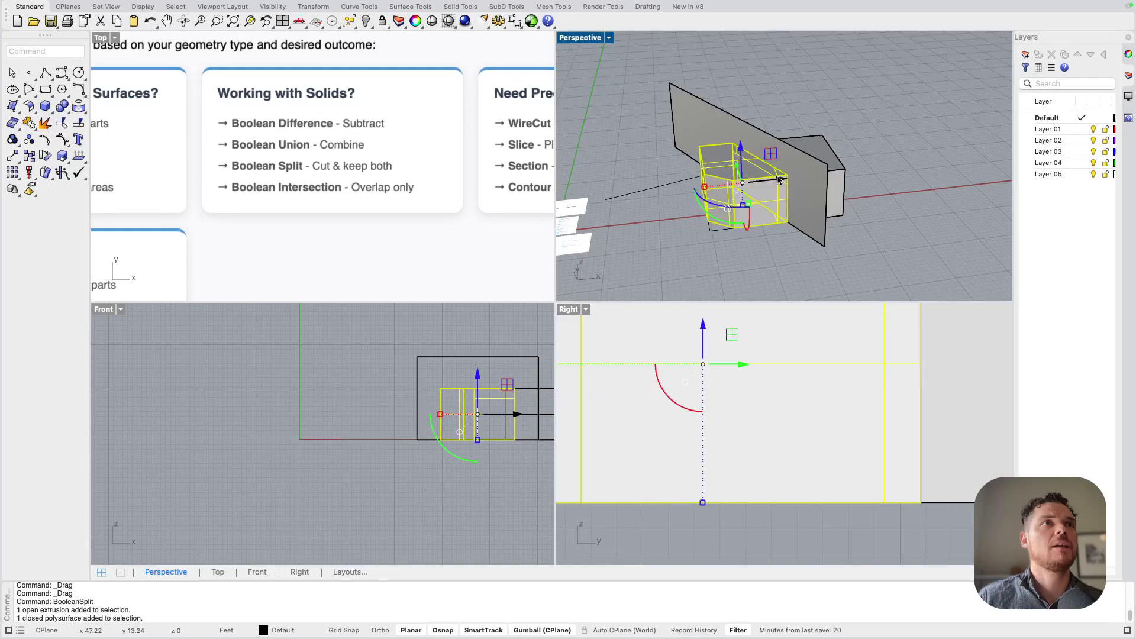
# Move the selected piece away from the other half and delete the vertical cutting surface.
pyautogui.moveTo(777, 178); pyautogui.dragTo(756, 181)
pyautogui.click(776, 237)
pyautogui.click(813, 220)
pyautogui.press('Delete')
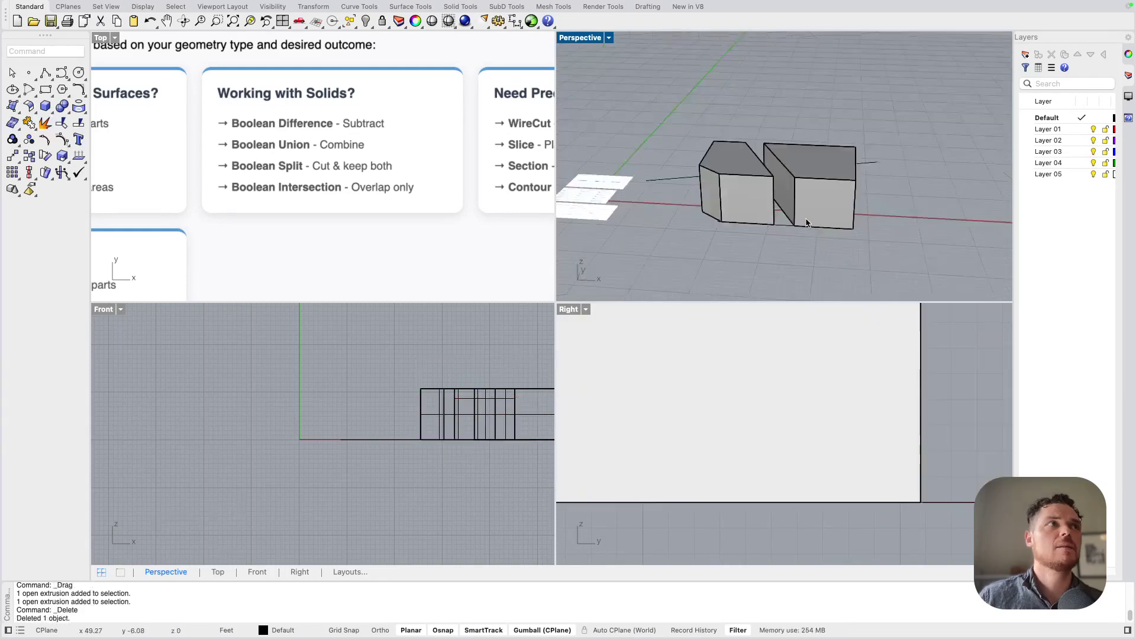
# Delete the leftover base line beside the two split solids.
pyautogui.moveTo(807, 223); pyautogui.dragTo(739, 218, button='right')
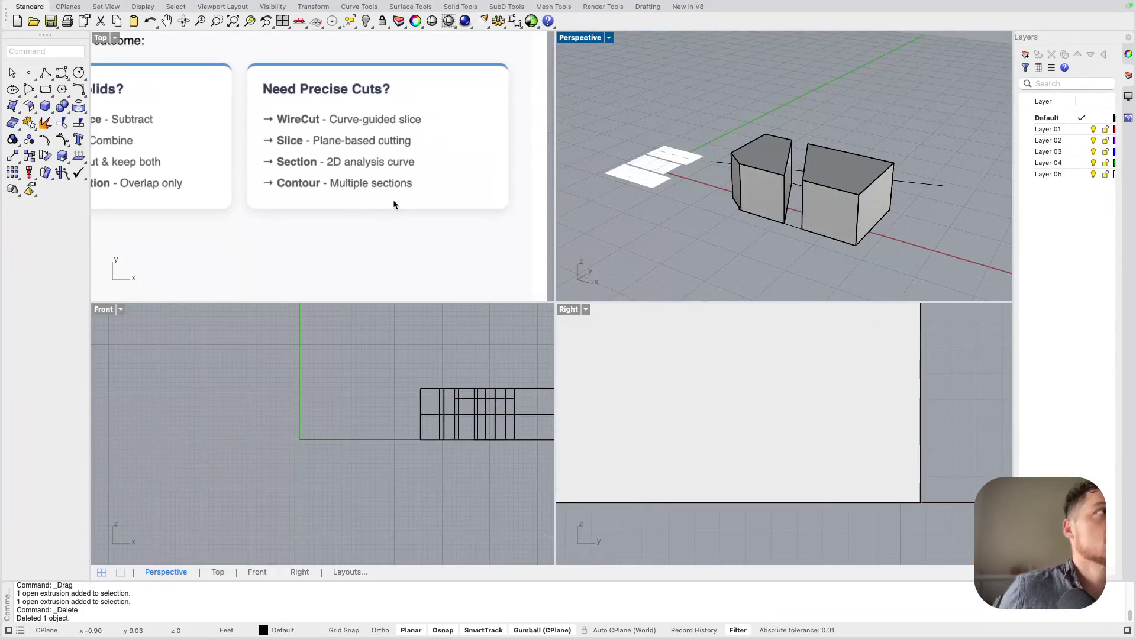
pyautogui.hscroll(-5, 889, 220)
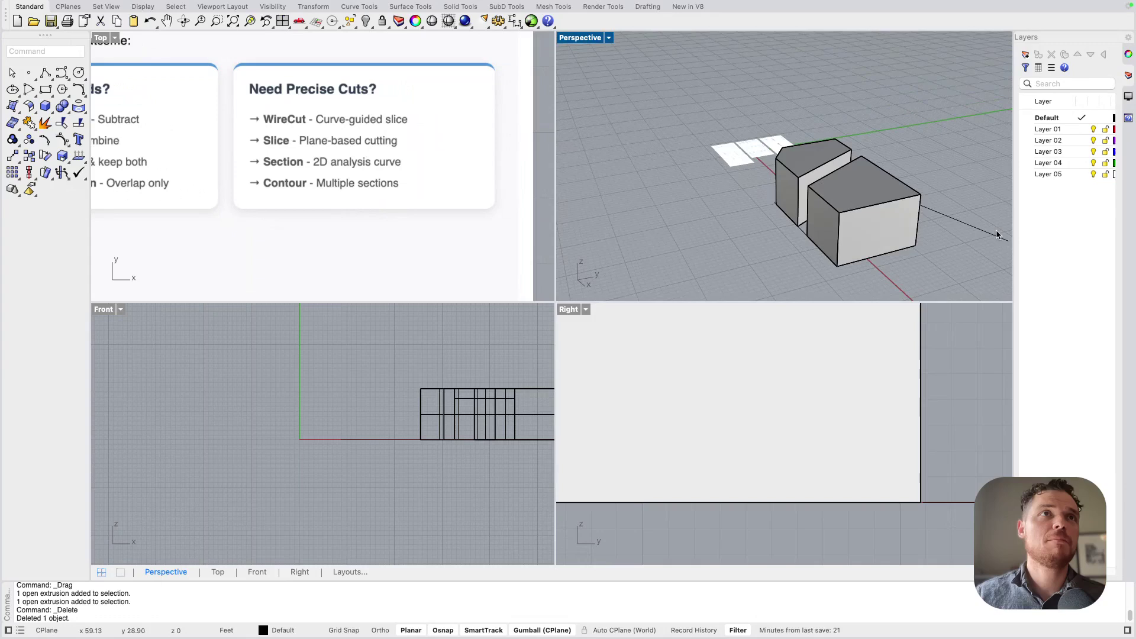
pyautogui.click(989, 234)
pyautogui.press('Delete')
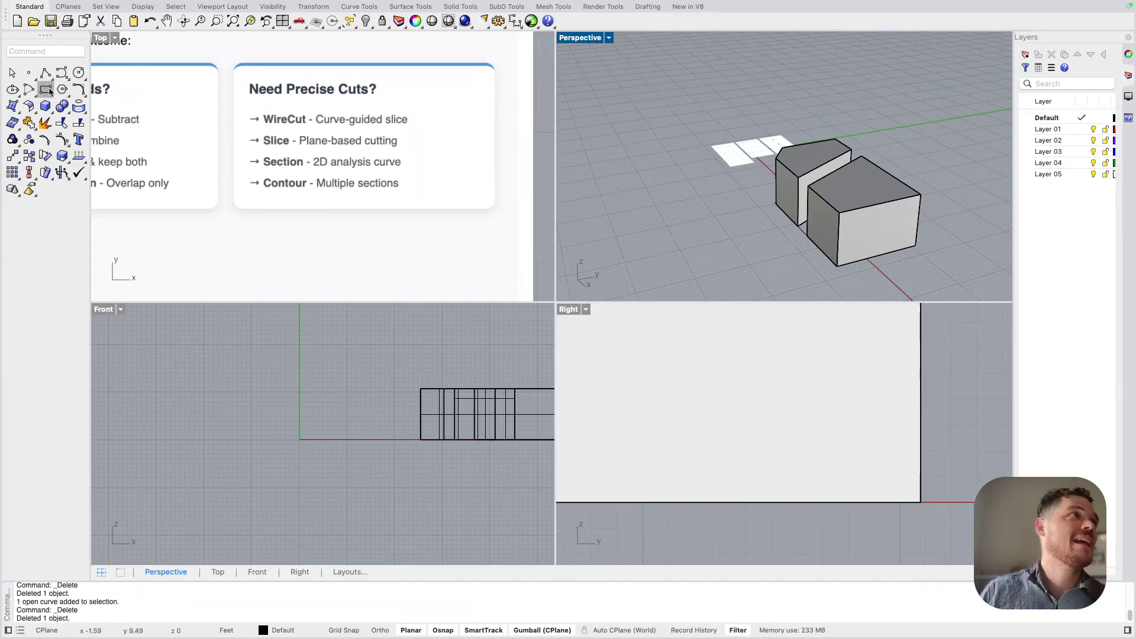
# Draw a small rectangle in the Right view, within the outline of the solids.
pyautogui.click(46, 90)
pyautogui.scroll(-3, 615, 351)
pyautogui.scroll(-3, 893, 476)
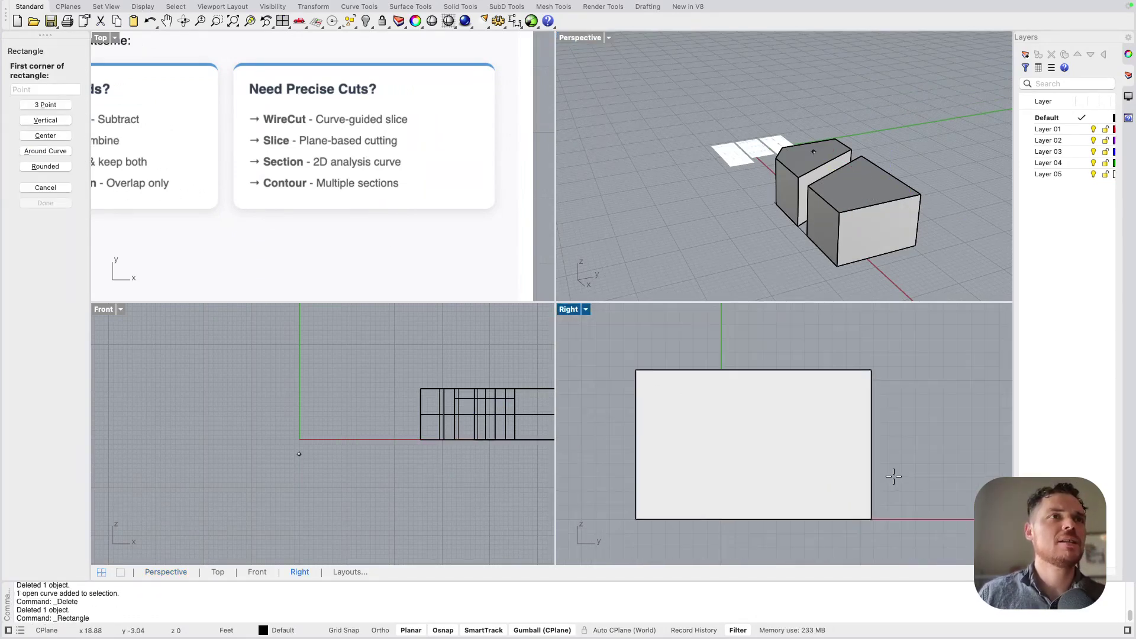
pyautogui.click(707, 409)
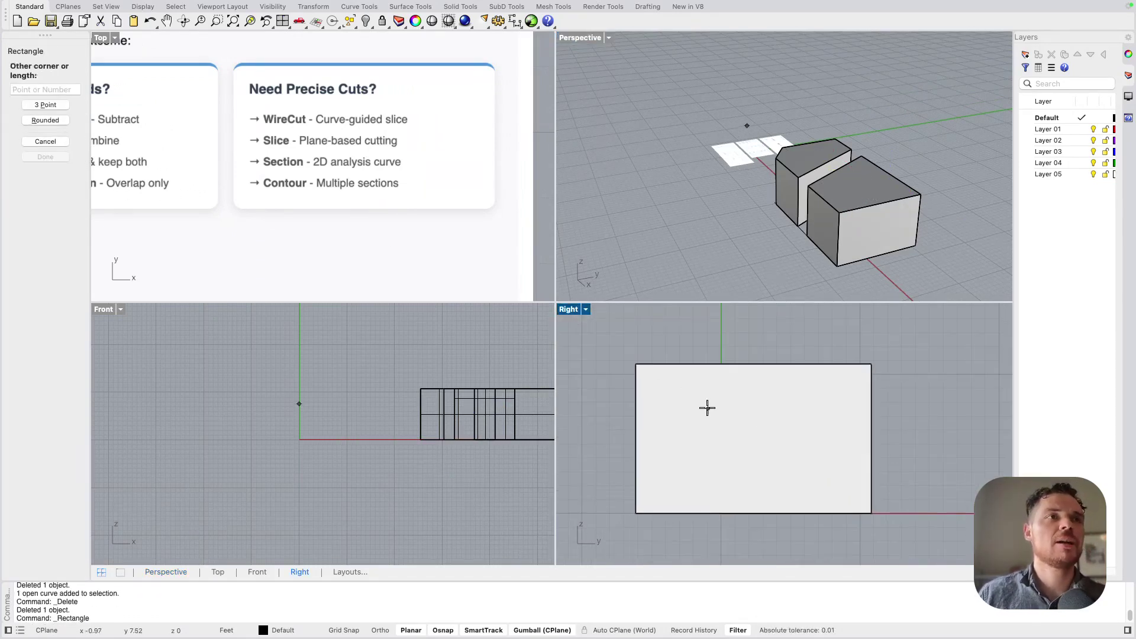
pyautogui.click(796, 447)
# Move the rectangle along the X axis toward the solid with the cut-off corner.
pyautogui.click(763, 132)
pyautogui.moveTo(756, 170); pyautogui.dragTo(831, 52, button='right')
pyautogui.scroll(4, 813, 76)
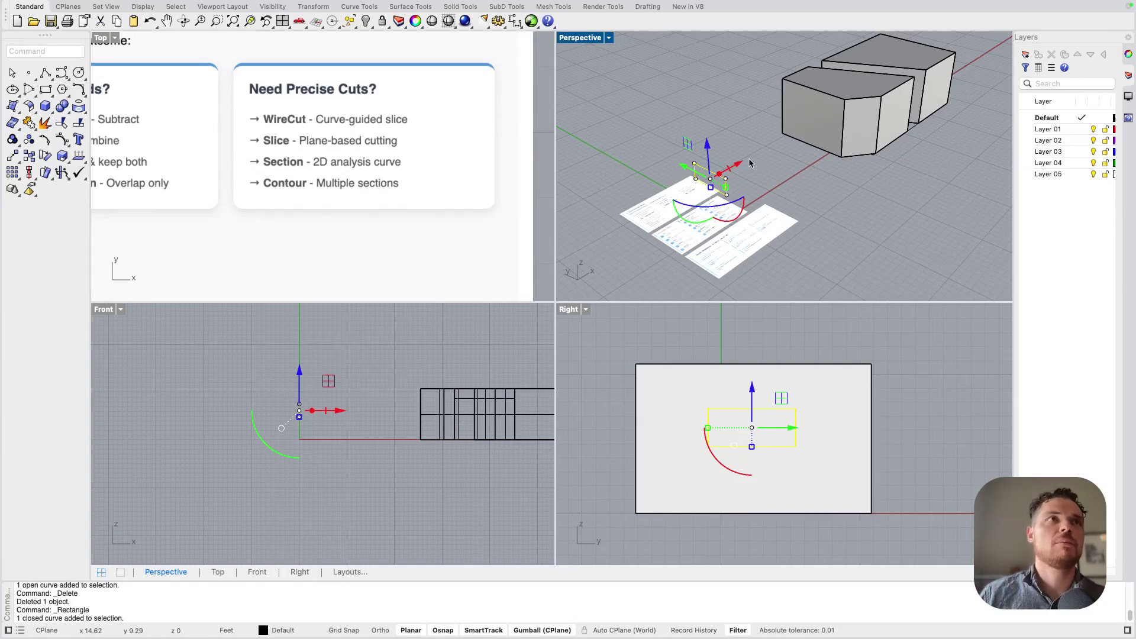
pyautogui.moveTo(740, 165); pyautogui.dragTo(785, 130)
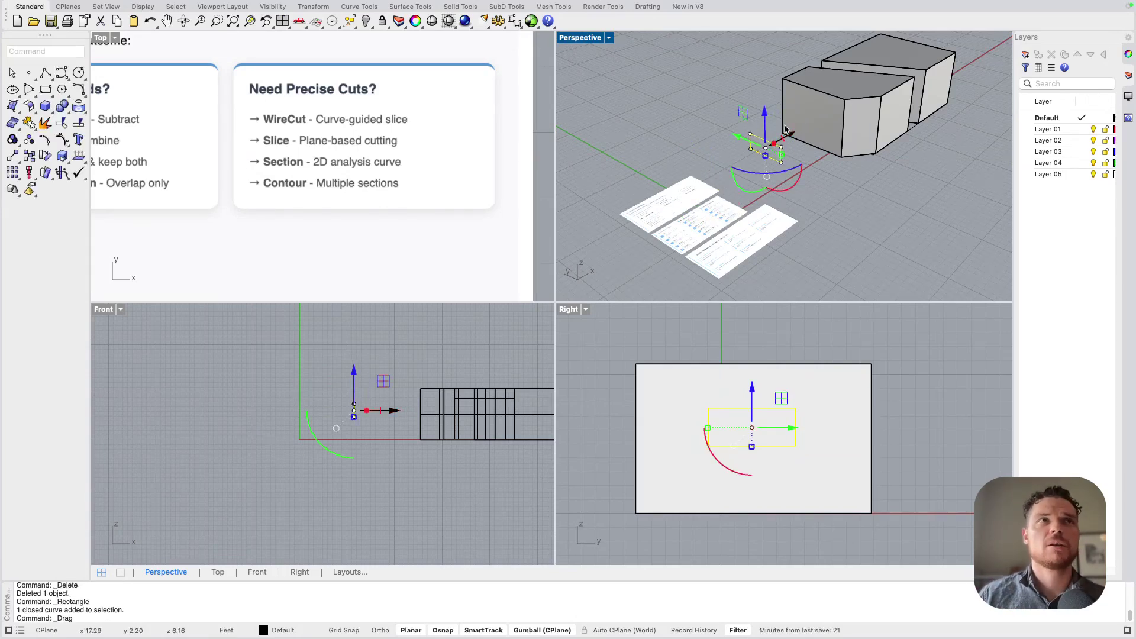
# Use WireCut with the rectangle, direction Normal To Curve, to cut an opening into the nearer solid, setting the cut depth beyond both solids.
pyautogui.scroll(2, 823, 113)
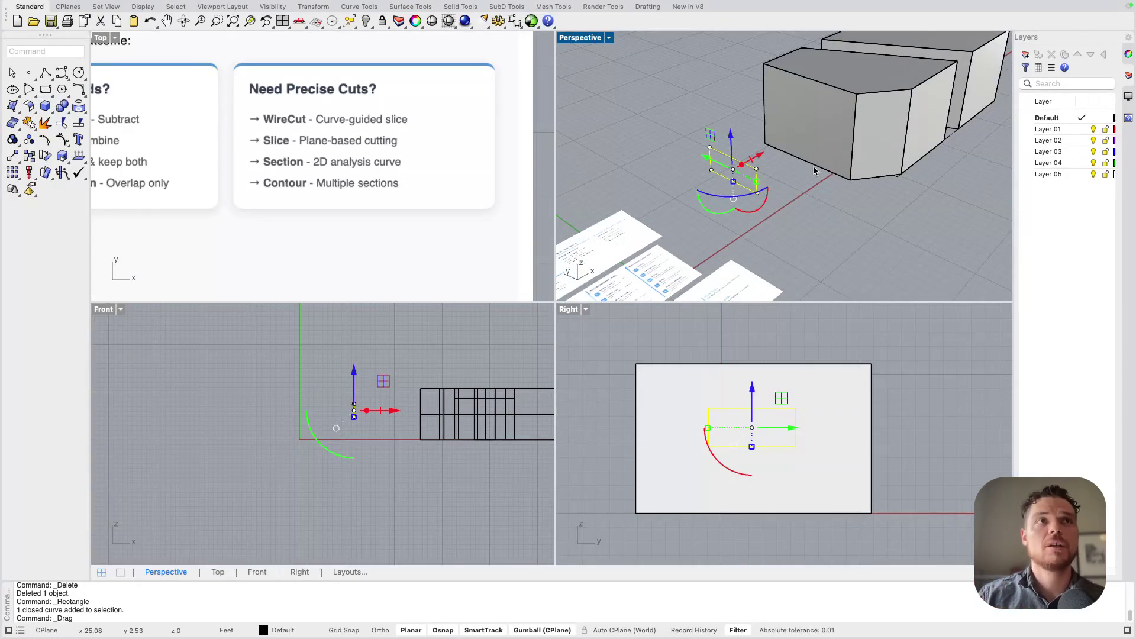
pyautogui.write('wireCut')
pyautogui.press('Return')
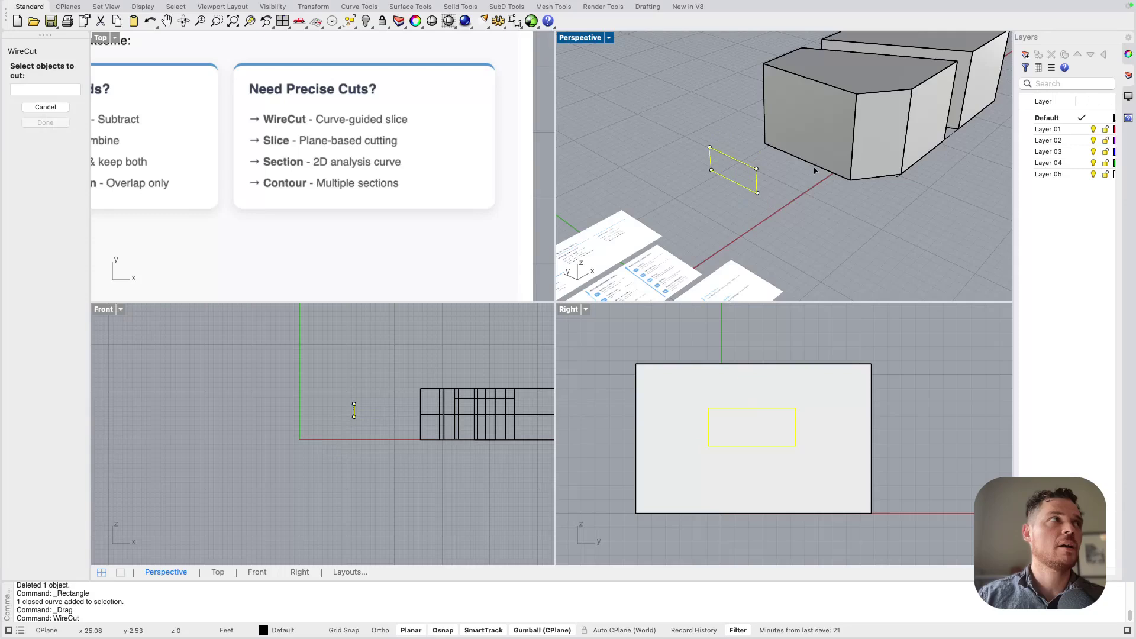
pyautogui.click(806, 127)
pyautogui.press('Return')
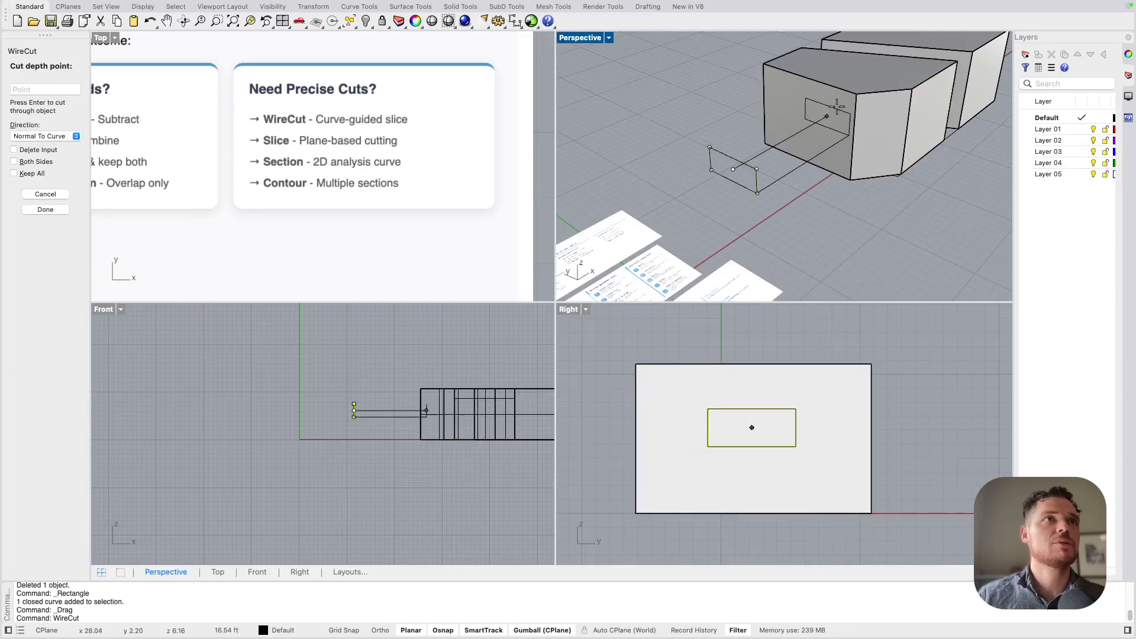
pyautogui.scroll(-5, 849, 180)
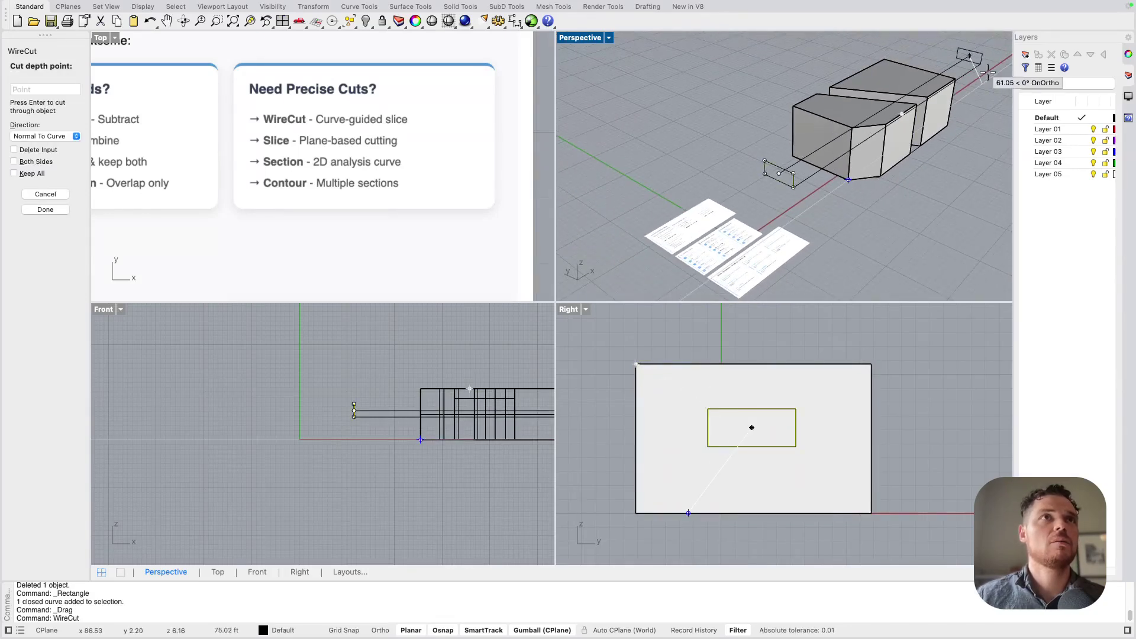
pyautogui.click(977, 85)
pyautogui.press('Return')
# Widen the rectangular opening by moving one of its vertical edges outward, and clear the selection.
pyautogui.scroll(3, 797, 145)
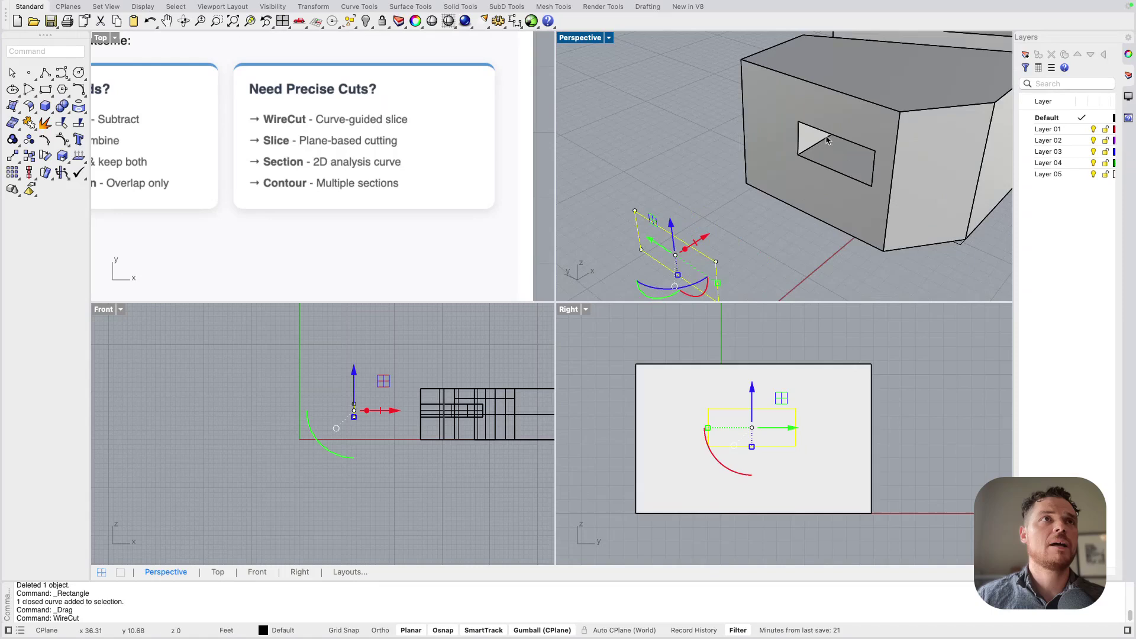
pyautogui.keyDown('ctrl'); pyautogui.keyDown('shift'); pyautogui.click(796, 145); pyautogui.keyUp('shift'); pyautogui.keyUp('ctrl')
pyautogui.press('Escape')
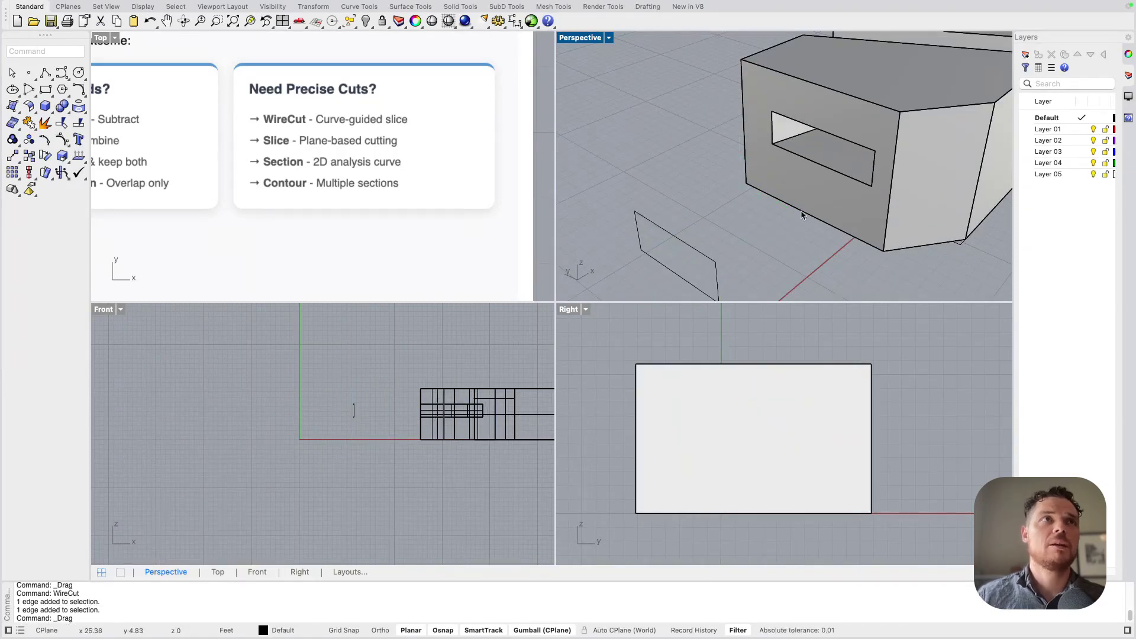
# Move the rectangle curve up and sideways in the Right view, near the upper corner of the solids.
pyautogui.moveTo(801, 210); pyautogui.dragTo(700, 217, button='right')
pyautogui.click(615, 188)
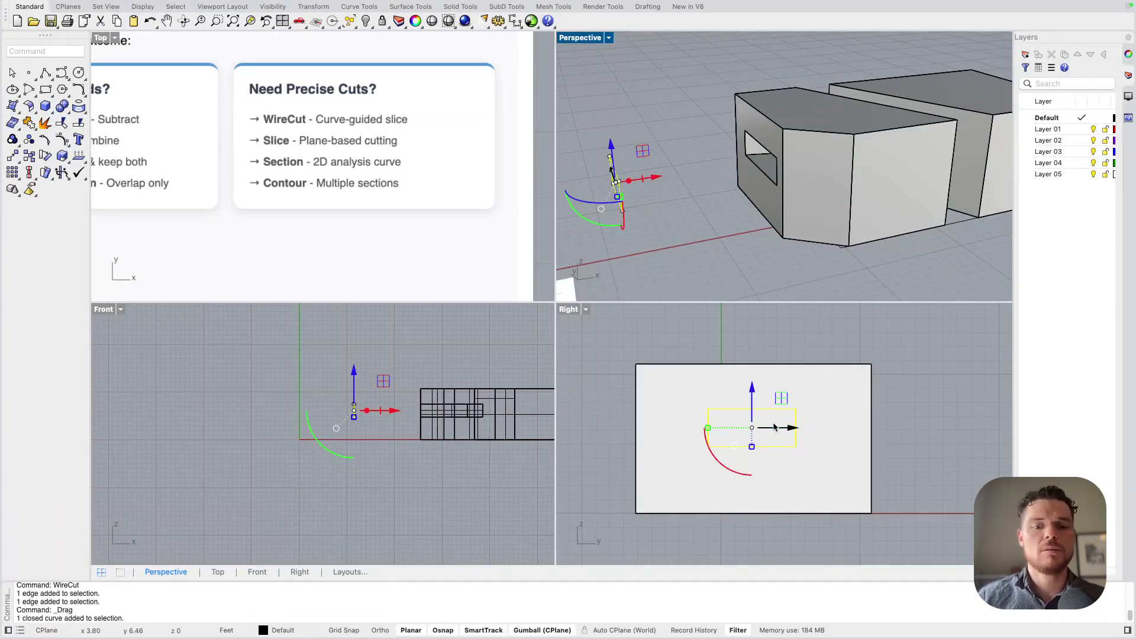
pyautogui.moveTo(752, 387); pyautogui.dragTo(753, 362)
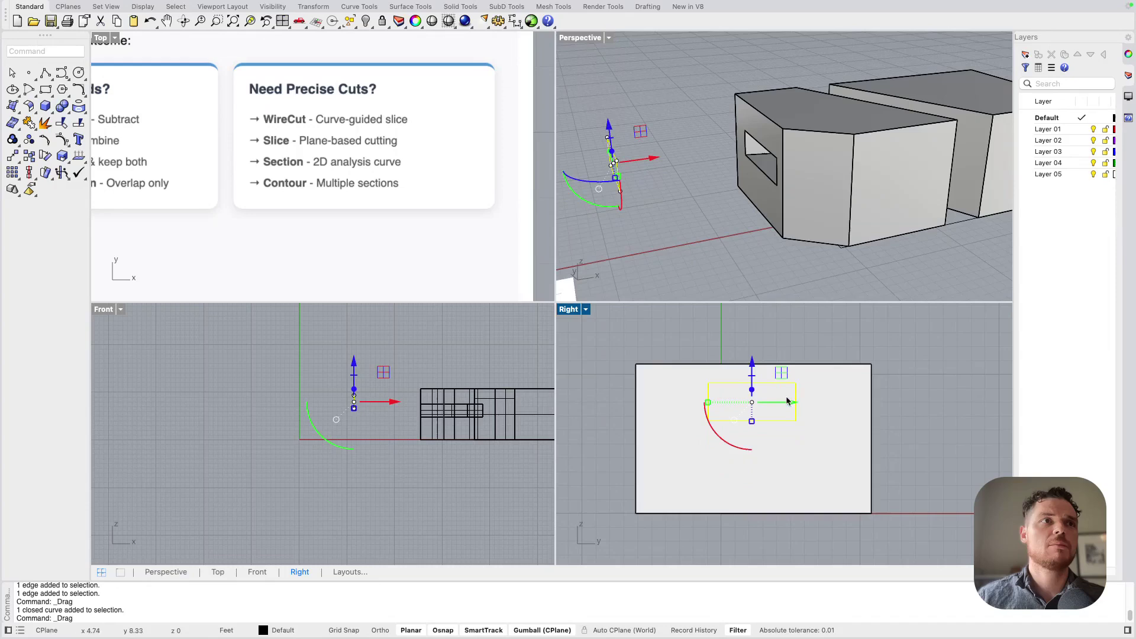
pyautogui.moveTo(788, 402); pyautogui.dragTo(731, 402)
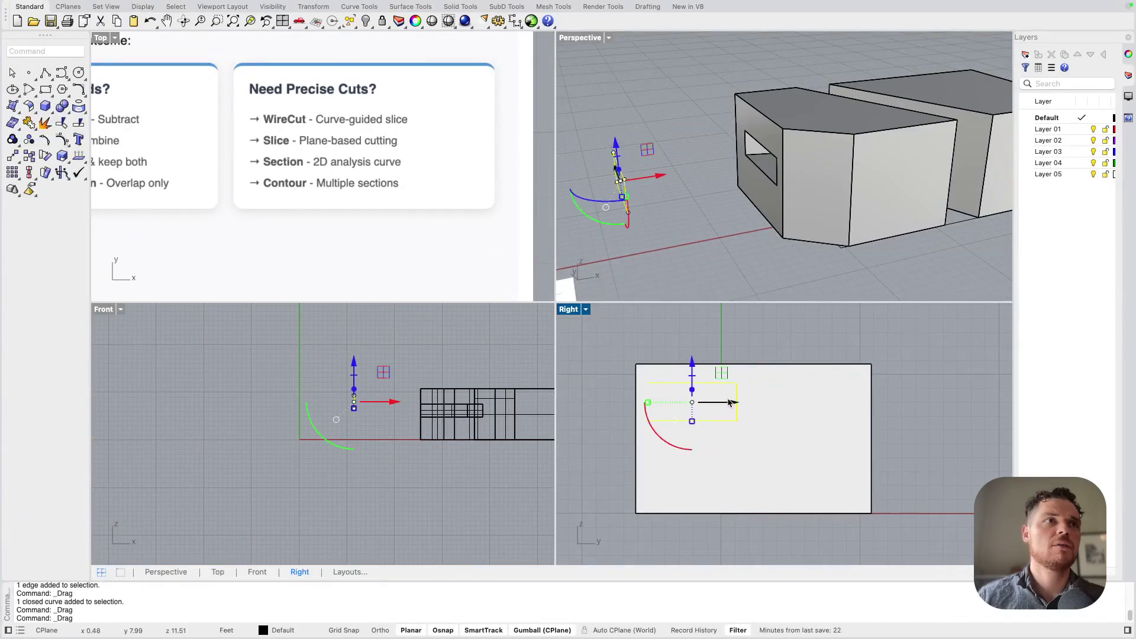
# Trim away the areas of both solids inside the rectangle from the Right view and inspect the openings in Perspective.
pyautogui.press('super+t')
pyautogui.click(684, 397)
pyautogui.click(684, 399)
pyautogui.click(689, 400)
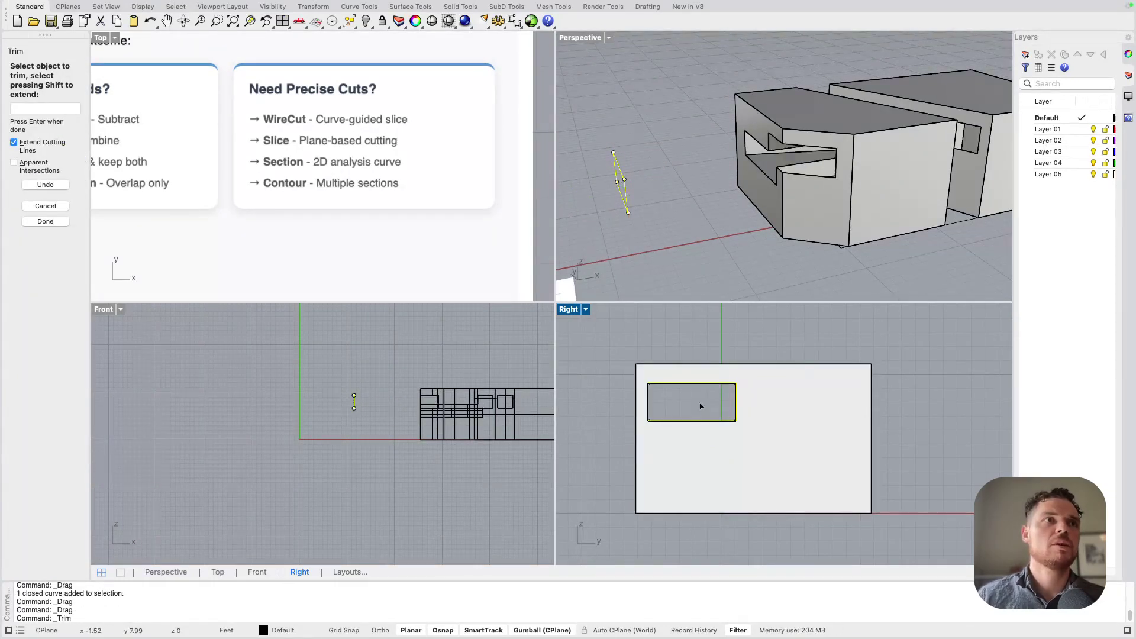
pyautogui.moveTo(803, 200); pyautogui.dragTo(802, 200, button='right')
pyautogui.hscroll(-10, 802, 199)
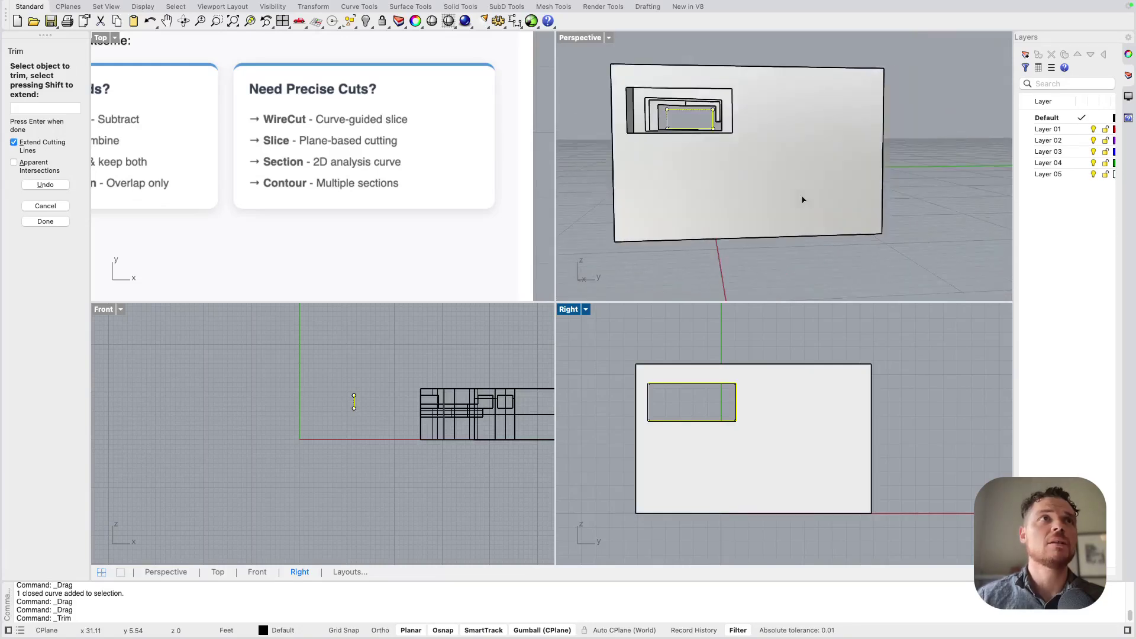
pyautogui.hscroll(-10, 803, 199)
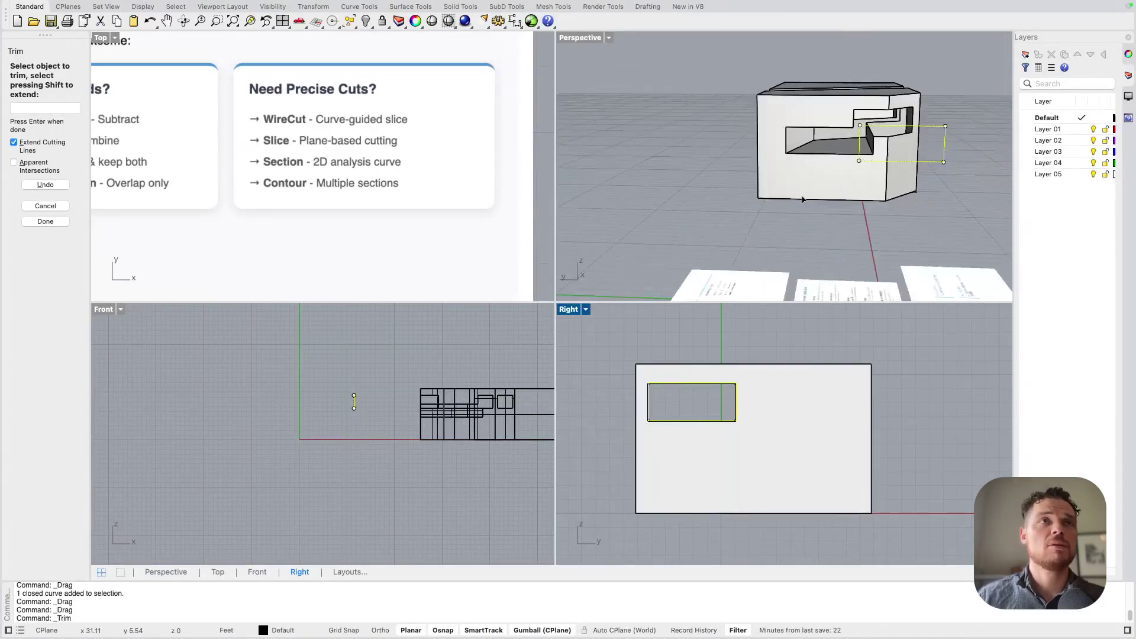
pyautogui.hscroll(-5, 803, 199)
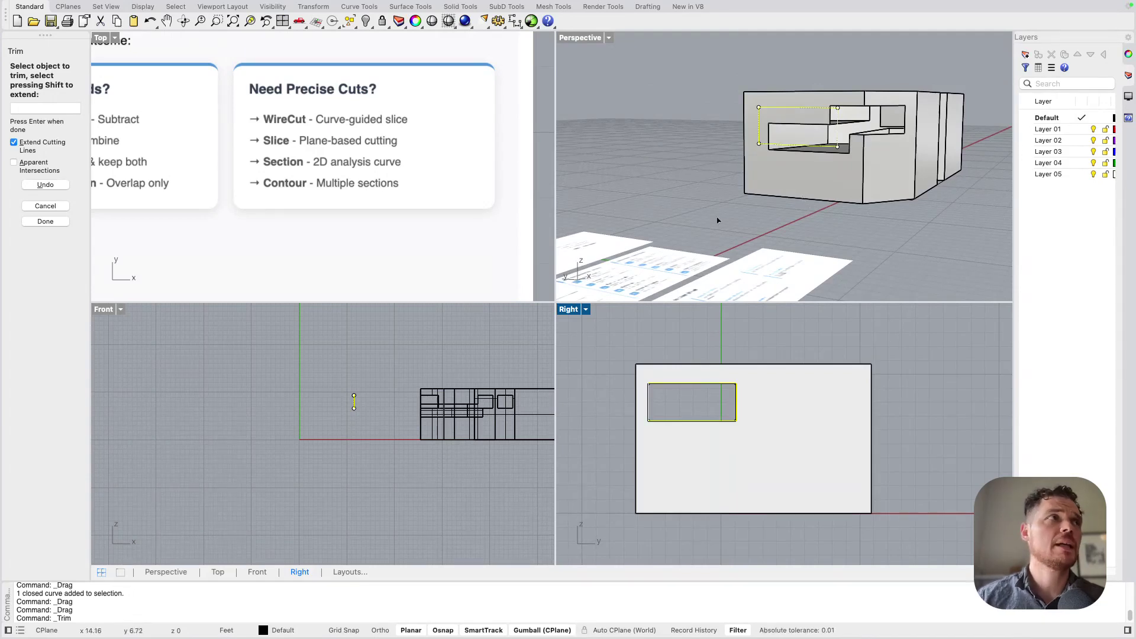
# Contour the nearer solid along its vertical edge at a 4.00 spacing, outputting curves only.
pyautogui.moveTo(716, 220); pyautogui.dragTo(680, 232, button='right')
pyautogui.scroll(-7, 680, 232)
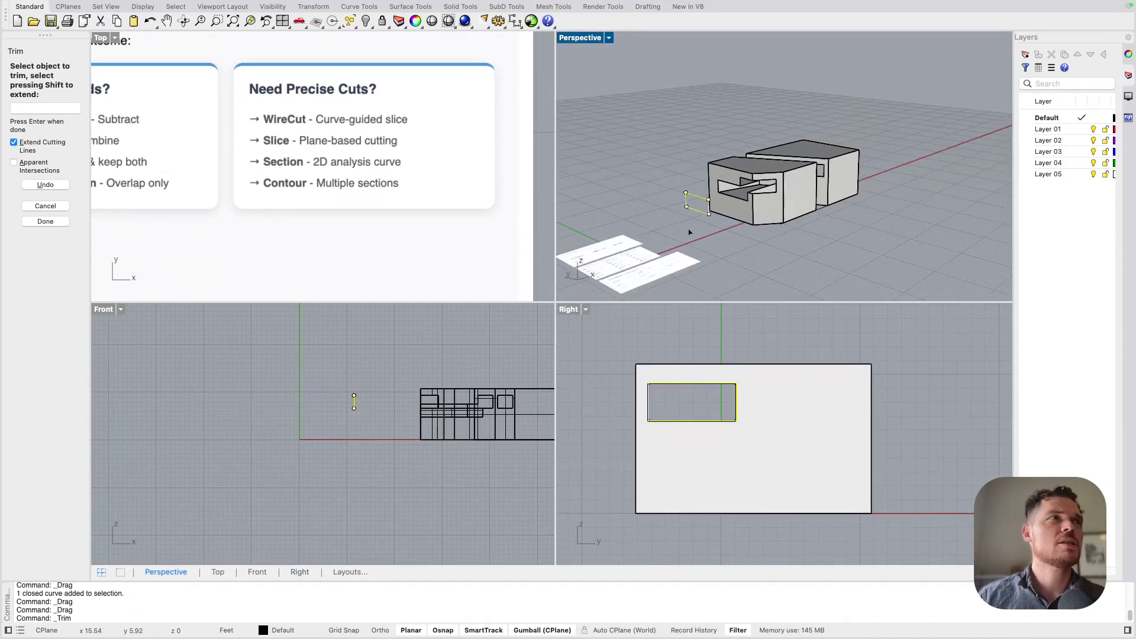
pyautogui.click(759, 215)
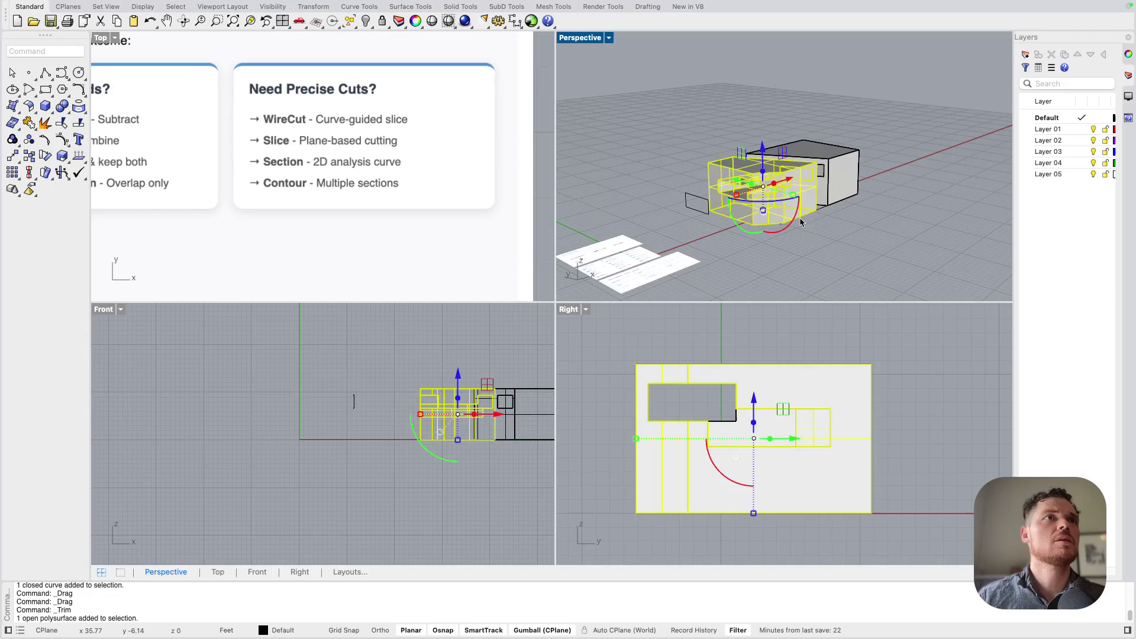
pyautogui.scroll(3, 800, 200)
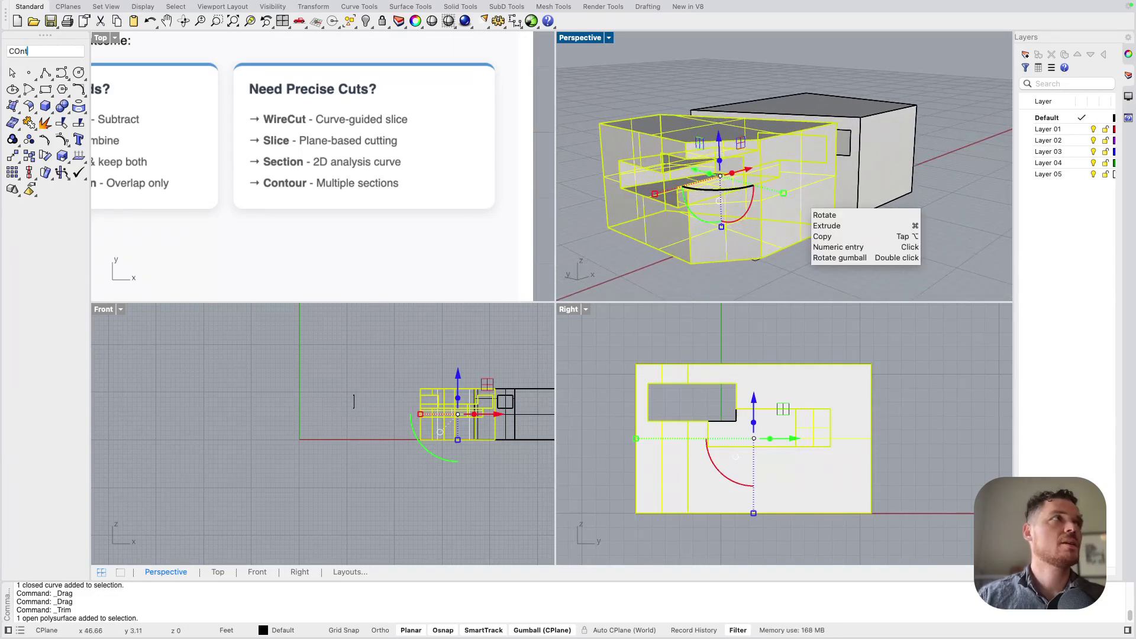
pyautogui.write('COnt')
pyautogui.press('Return')
pyautogui.click(834, 225)
pyautogui.click(836, 124)
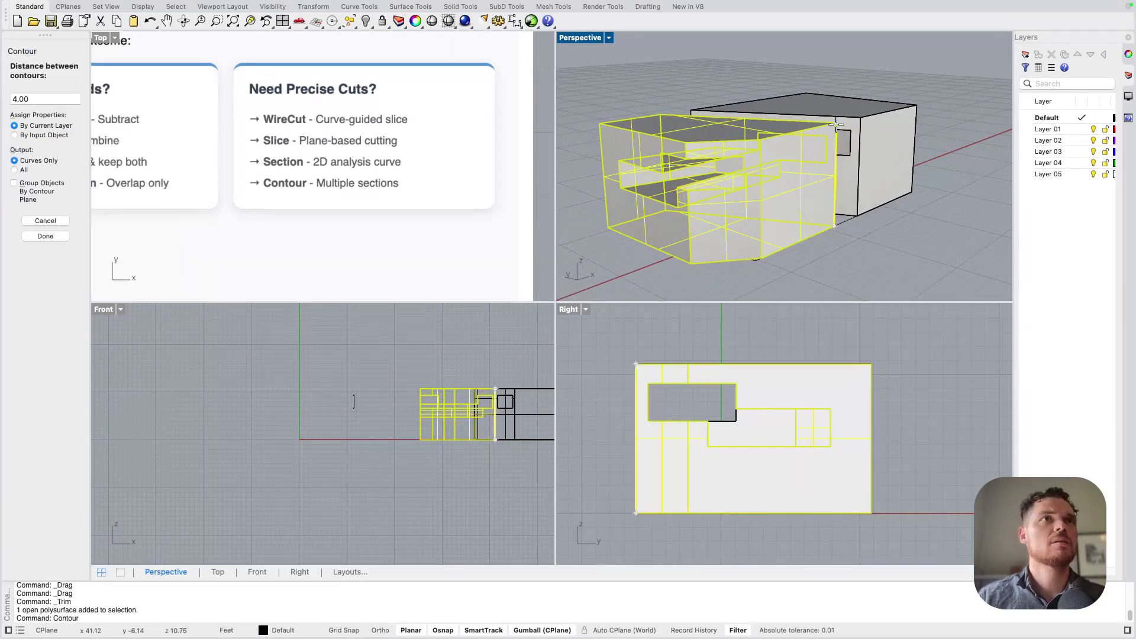
pyautogui.click(57, 235)
# Move the contour curves sideways, clear of the solids.
pyautogui.moveTo(831, 219); pyautogui.dragTo(831, 219, button='right')
pyautogui.scroll(-6, 831, 222)
pyautogui.moveTo(727, 196); pyautogui.dragTo(574, 177)
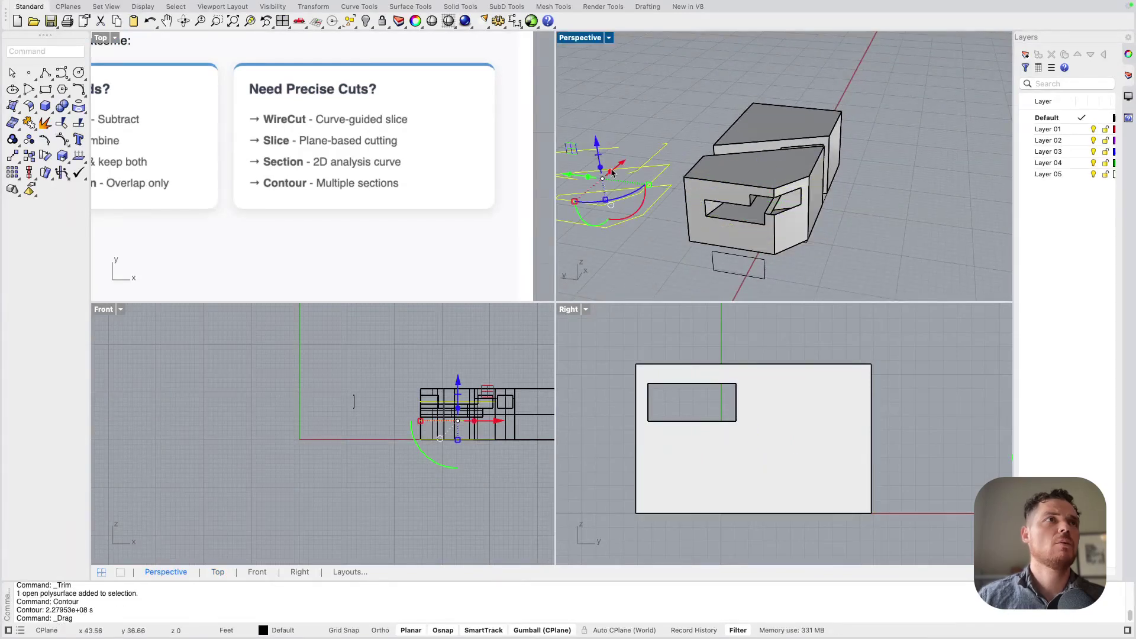
# Extrude the moved contour curves slightly downward into thin slabs and clear the selection.
pyautogui.scroll(-3, 890, 235)
pyautogui.scroll(-4, 890, 236)
pyautogui.scroll(7, 754, 227)
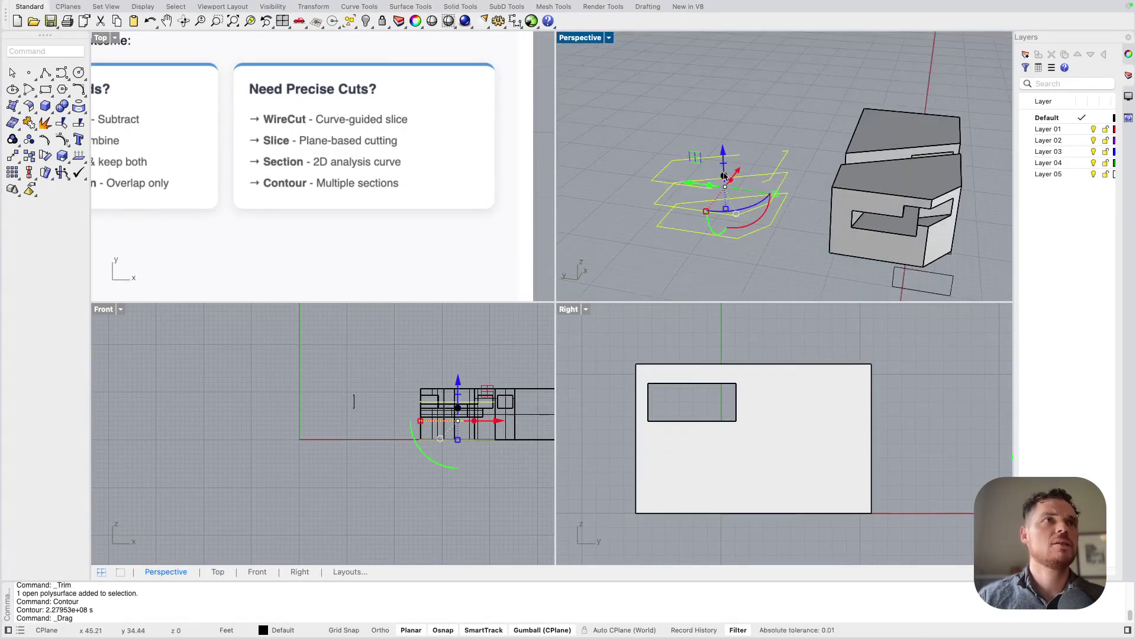
pyautogui.moveTo(723, 176); pyautogui.dragTo(723, 179)
pyautogui.press('Escape')
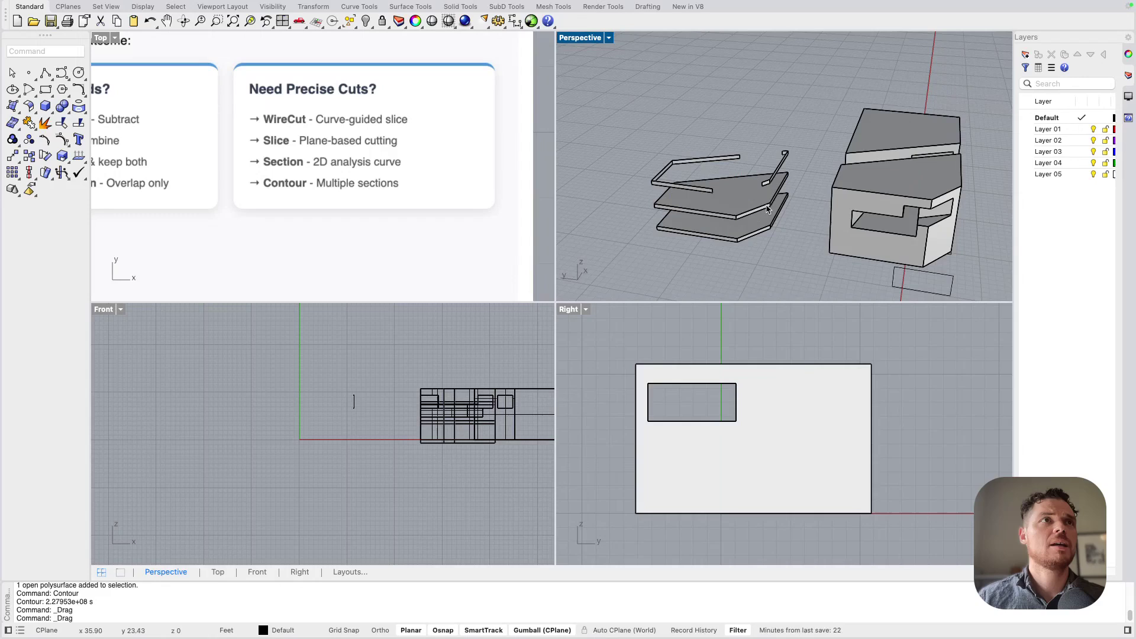
# Examine the extruded contour slabs from above and below, comparing the closed levels with the open ones.
pyautogui.scroll(4, 767, 209)
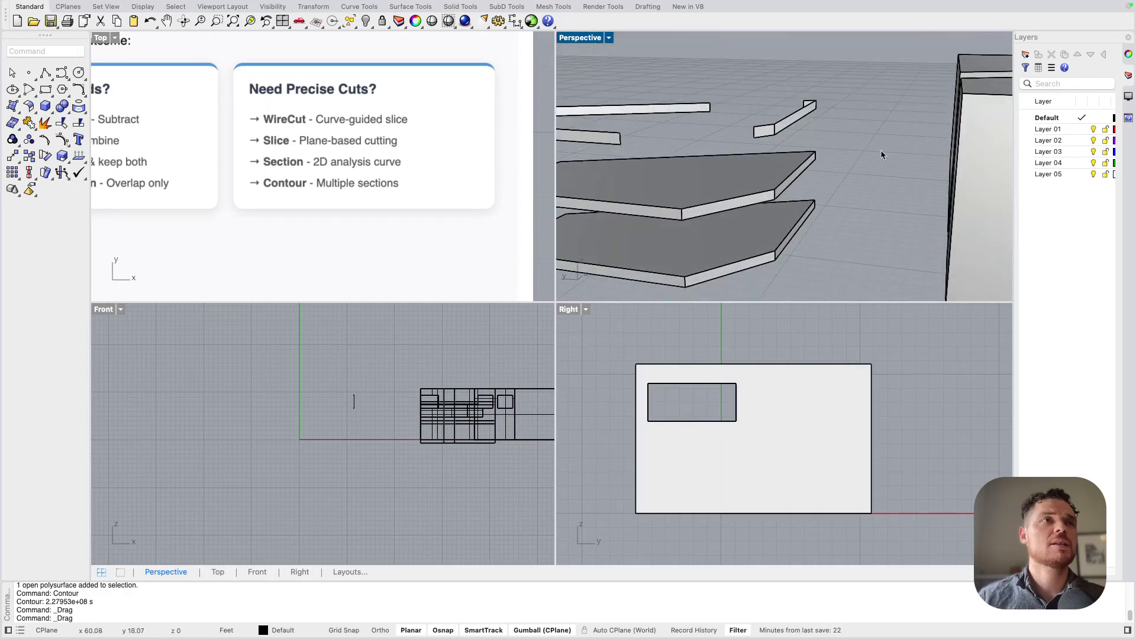
pyautogui.scroll(-3, 884, 168)
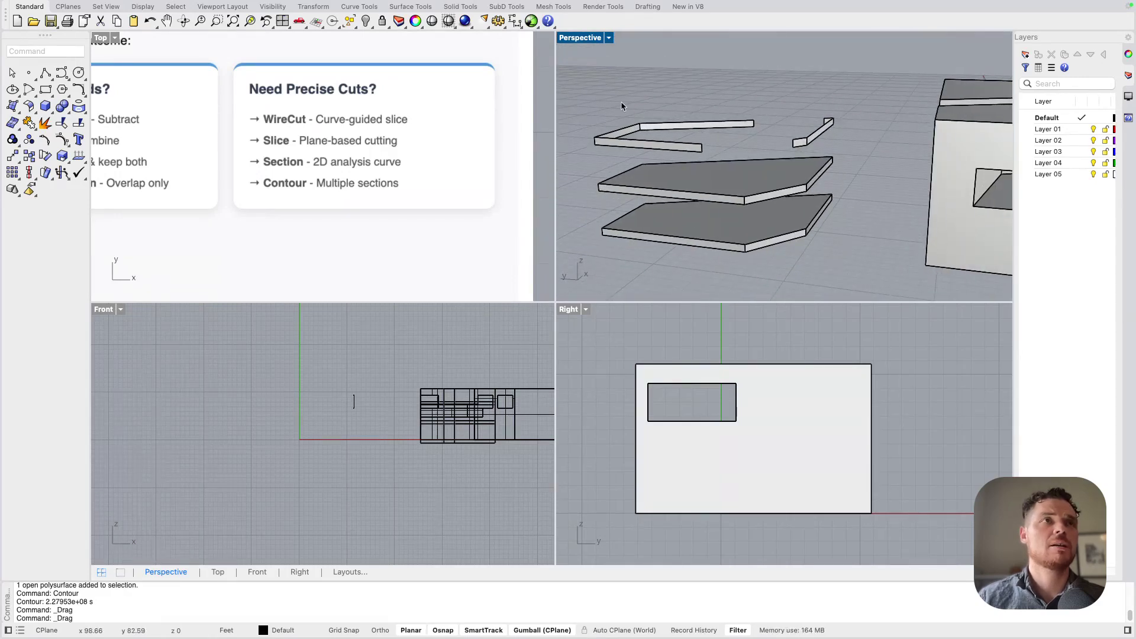
pyautogui.moveTo(768, 244); pyautogui.dragTo(764, 241, button='right')
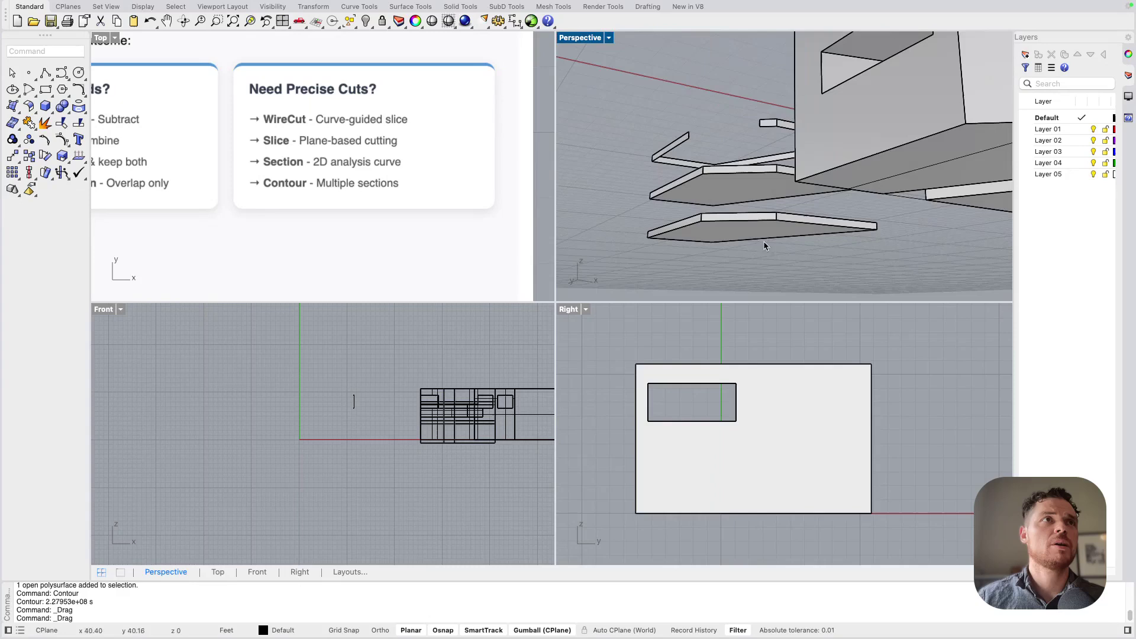
pyautogui.scroll(10, 730, 260)
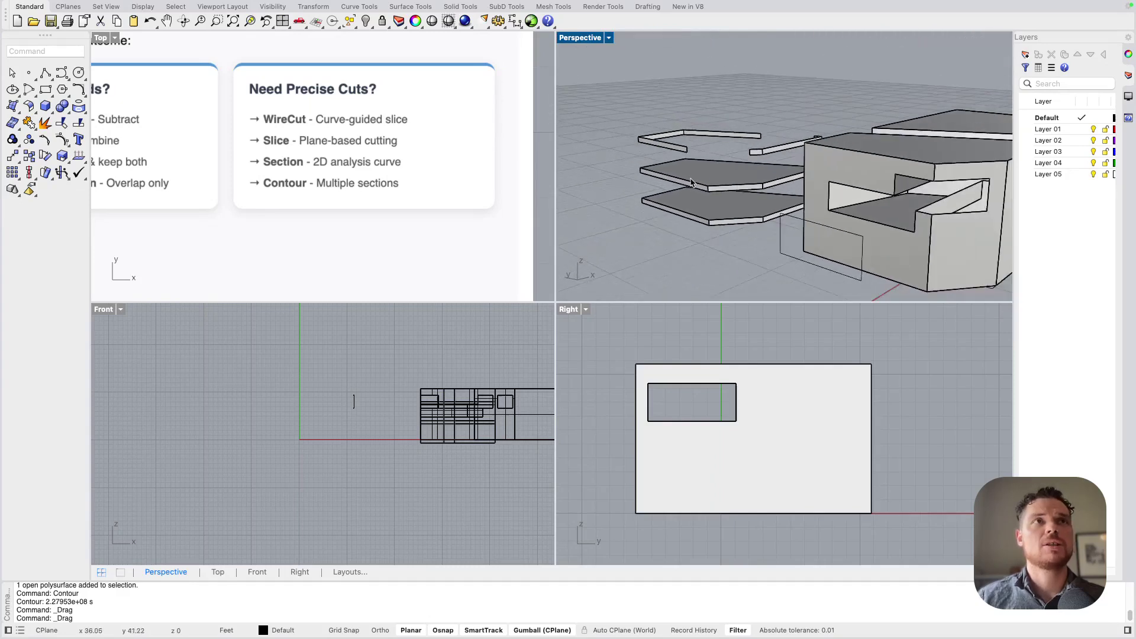
pyautogui.scroll(-5, 691, 182)
pyautogui.moveTo(905, 227); pyautogui.dragTo(927, 186, button='right')
pyautogui.hscroll(-10, 926, 187)
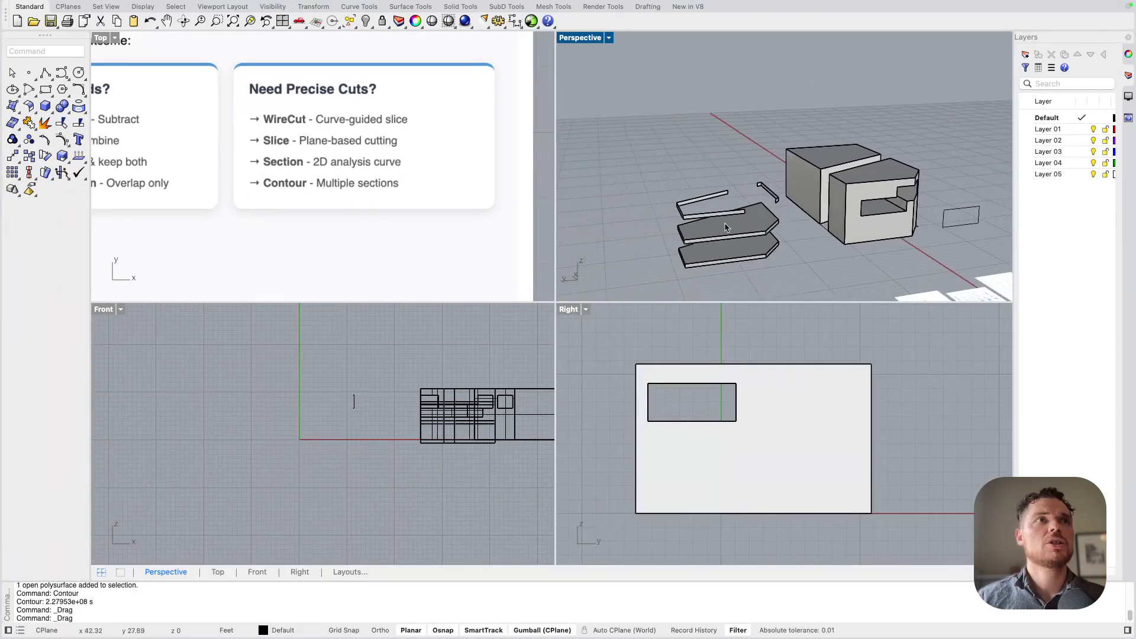
# Delete the two open strips of the uppermost contour level together with their leftover open curves.
pyautogui.click(765, 200)
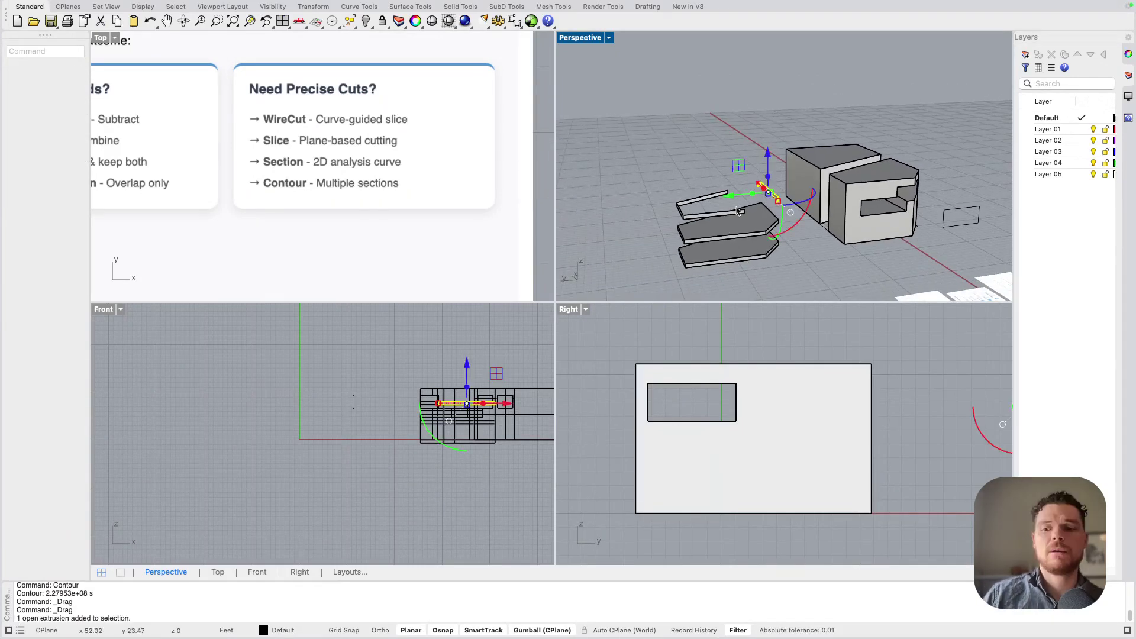
pyautogui.press('Delete')
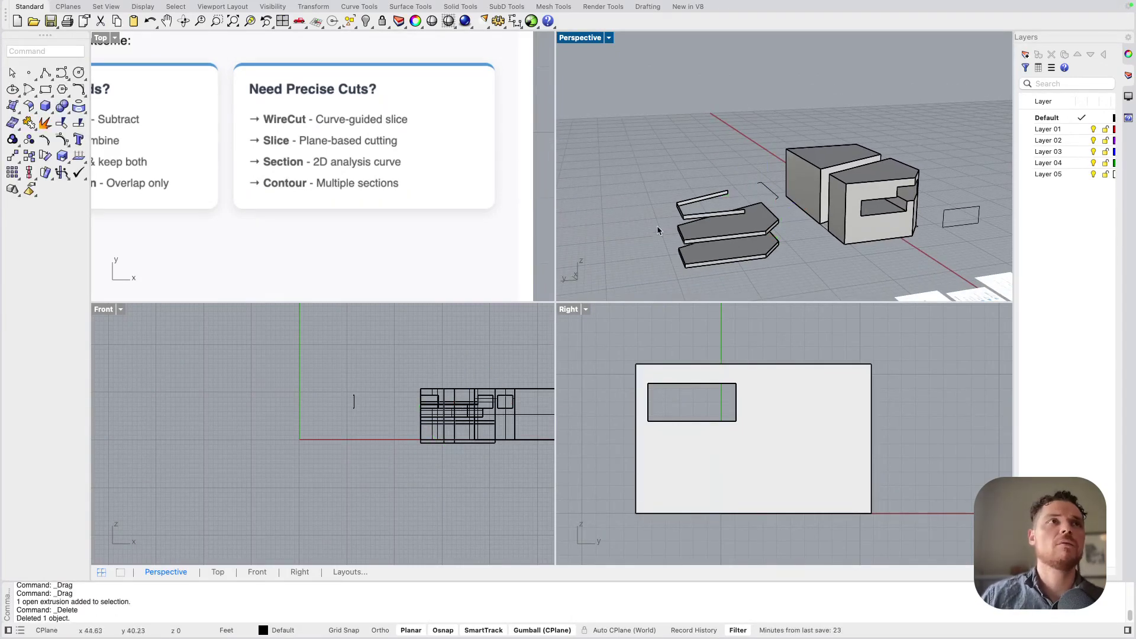
pyautogui.click(714, 204)
pyautogui.press('Delete')
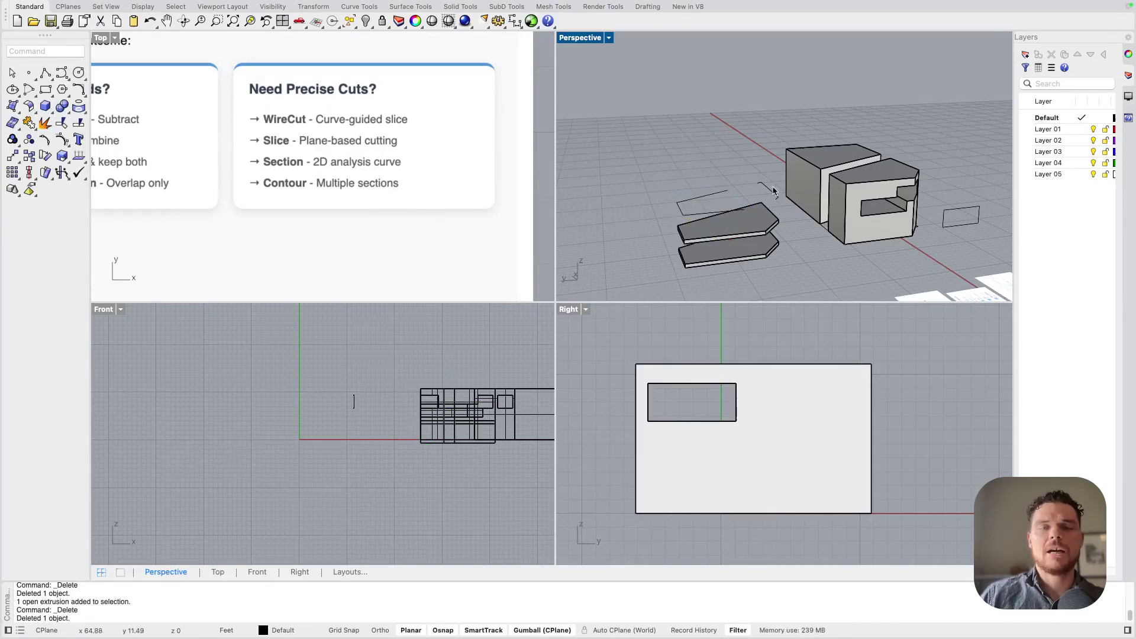
pyautogui.click(775, 197)
pyautogui.press('Delete')
pyautogui.click(717, 193)
pyautogui.press('Delete')
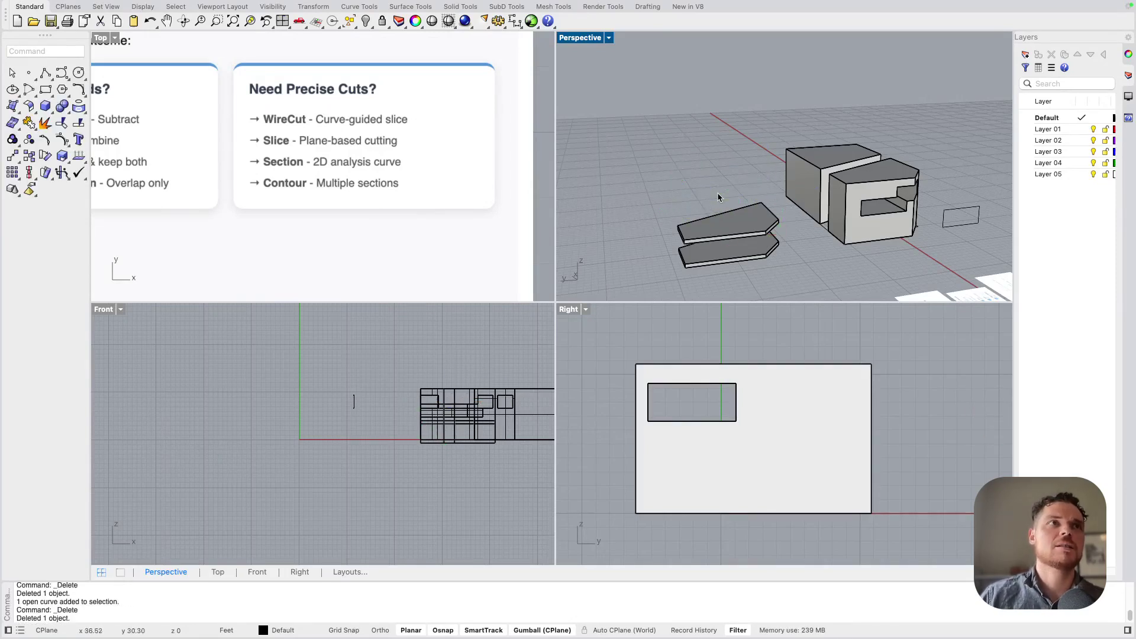
# Try to section the farther solid with a vertical line picked beside its corner in Perspective.
pyautogui.scroll(8, 761, 234)
pyautogui.moveTo(757, 217); pyautogui.dragTo(757, 216, button='right')
pyautogui.scroll(-3, 757, 220)
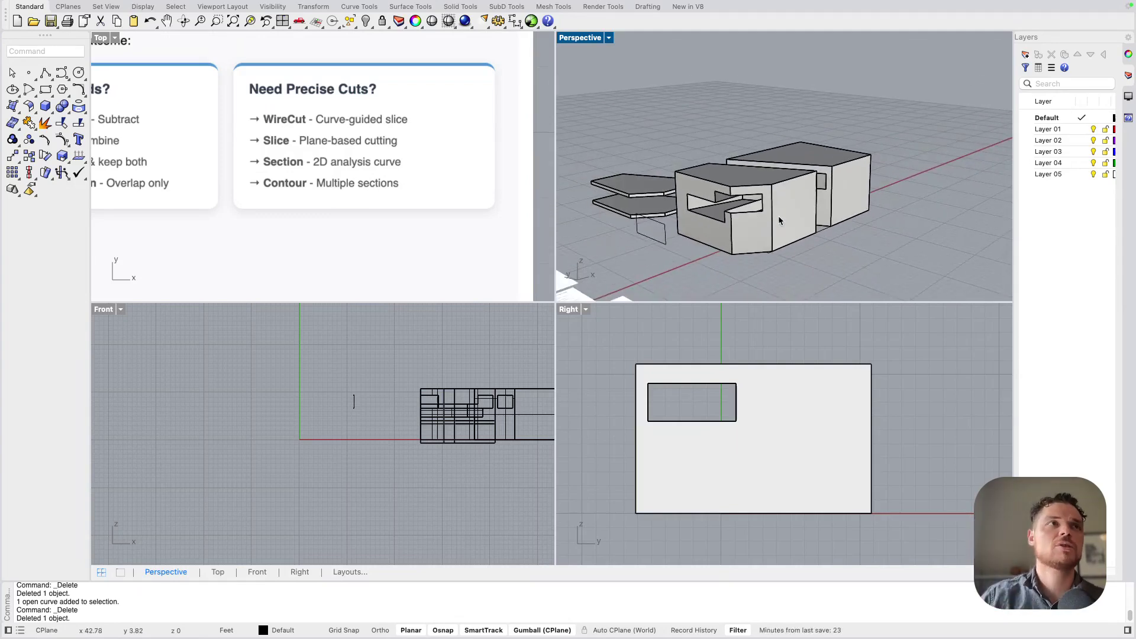
pyautogui.moveTo(833, 233); pyautogui.dragTo(832, 232, button='right')
pyautogui.click(808, 197)
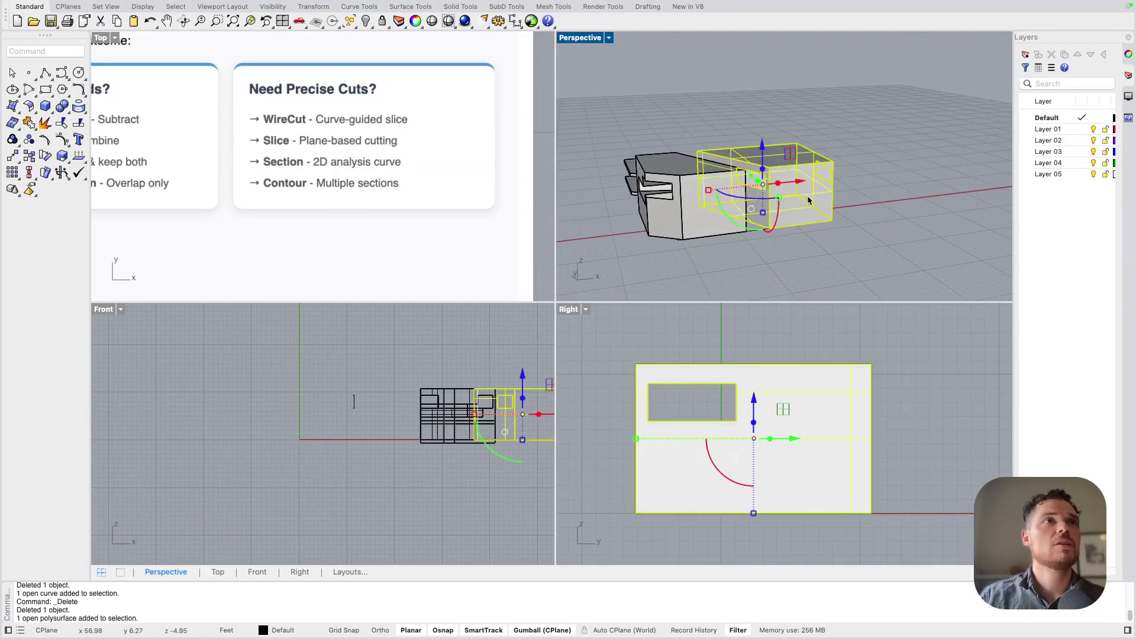
pyautogui.write('sectio')
pyautogui.press('Return')
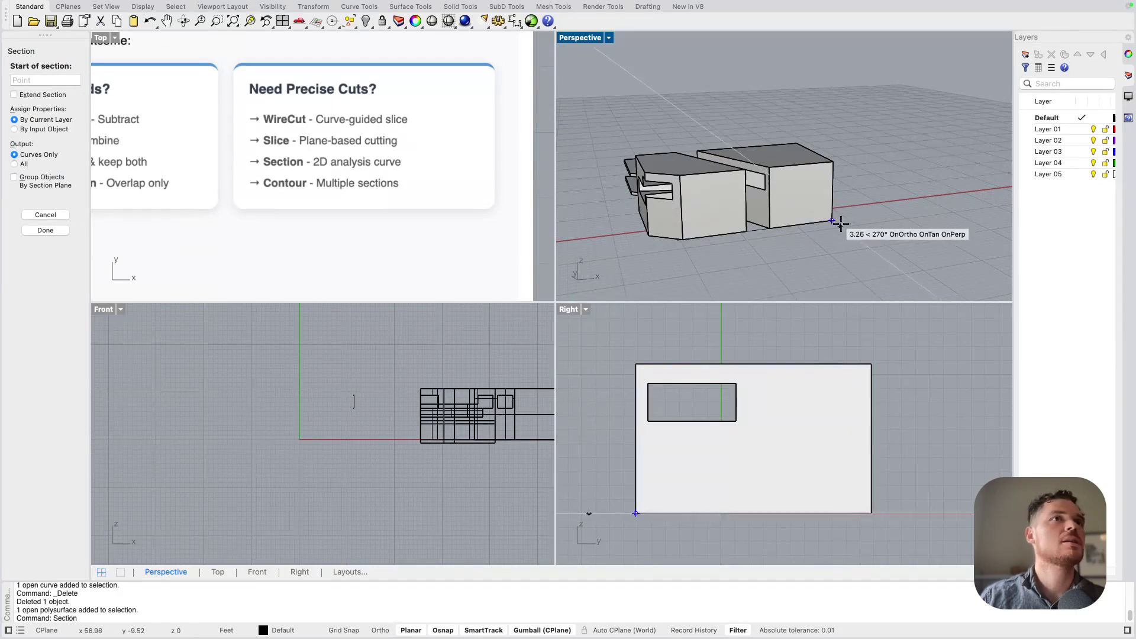
pyautogui.click(840, 163)
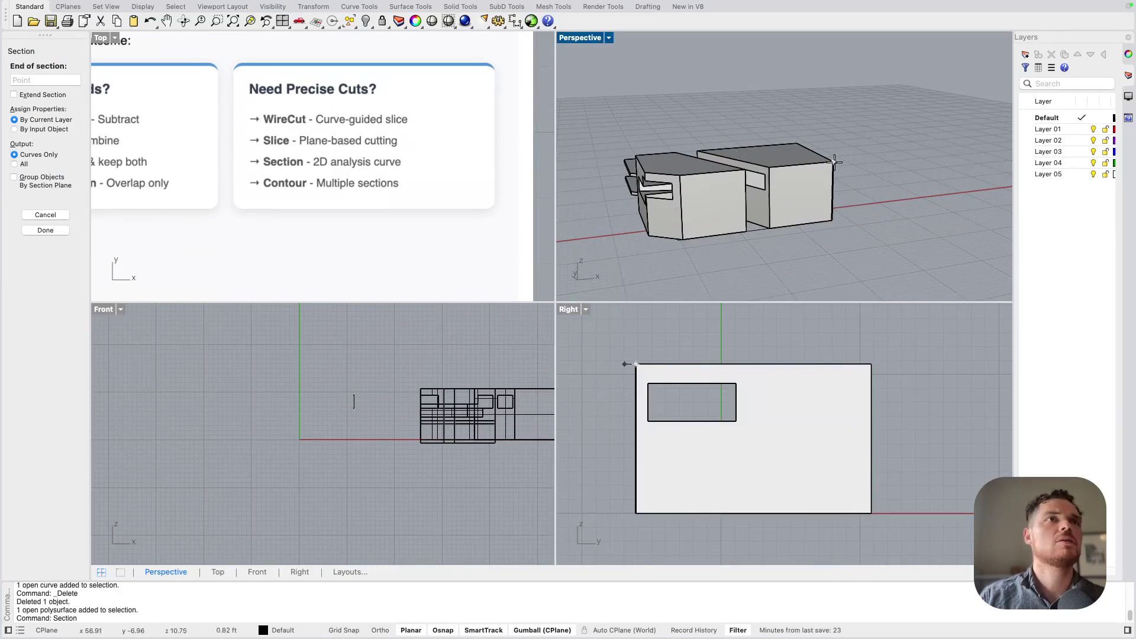
pyautogui.click(834, 214)
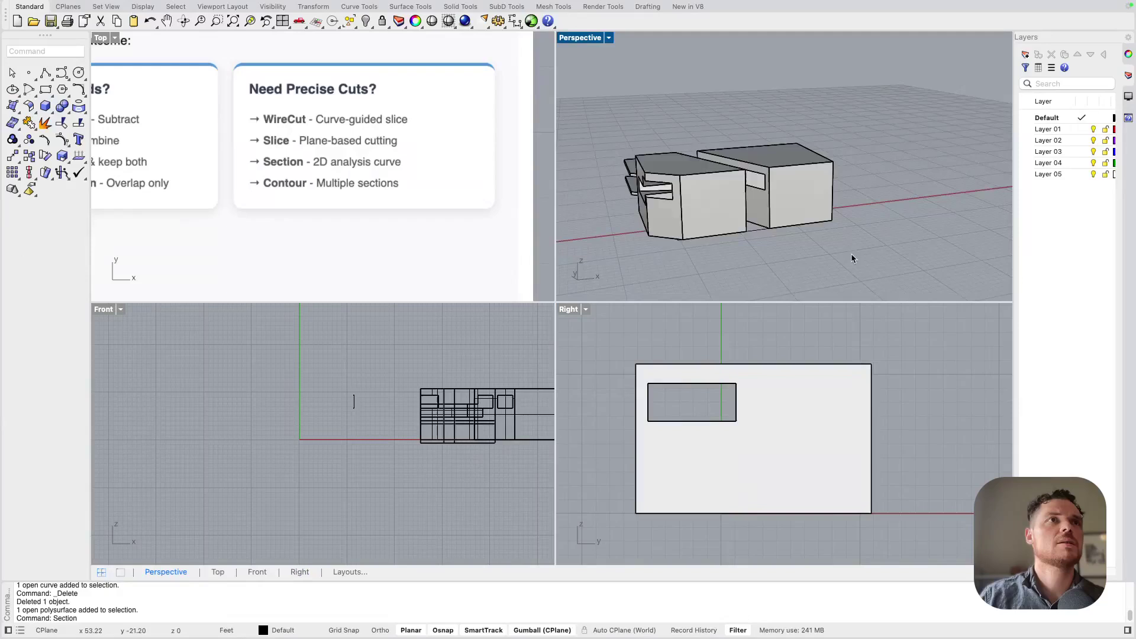
# Section the farther solid with a horizontal line drawn across its full width at mid-height in the Right view.
pyautogui.scroll(-5, 851, 258)
pyautogui.click(634, 451)
pyautogui.press('Return')
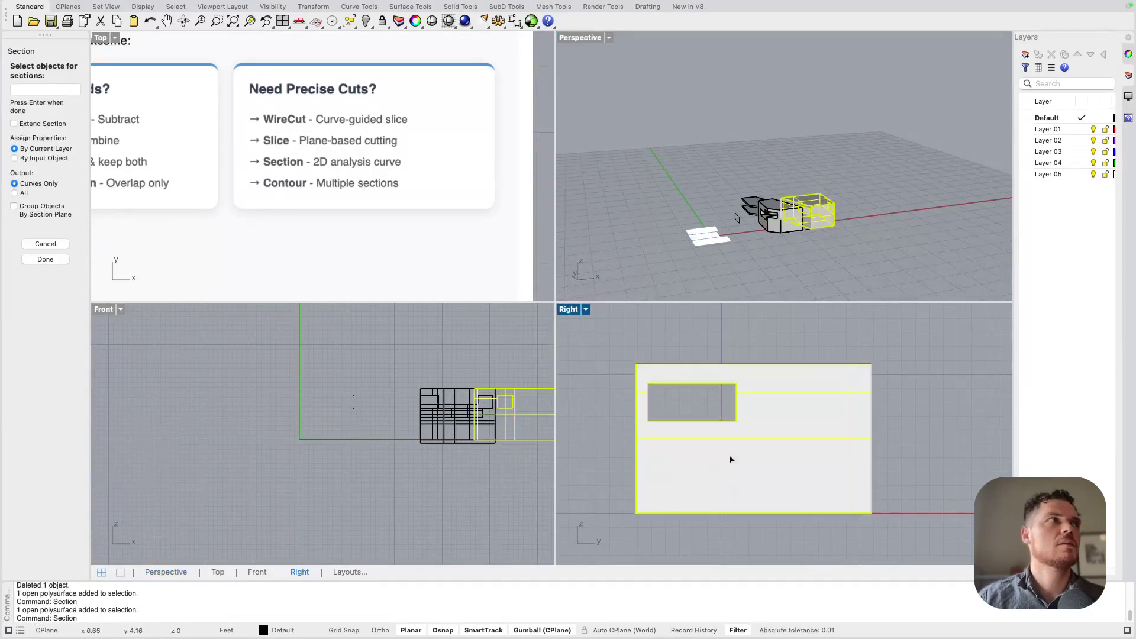
pyautogui.press('Return')
pyautogui.click(605, 437)
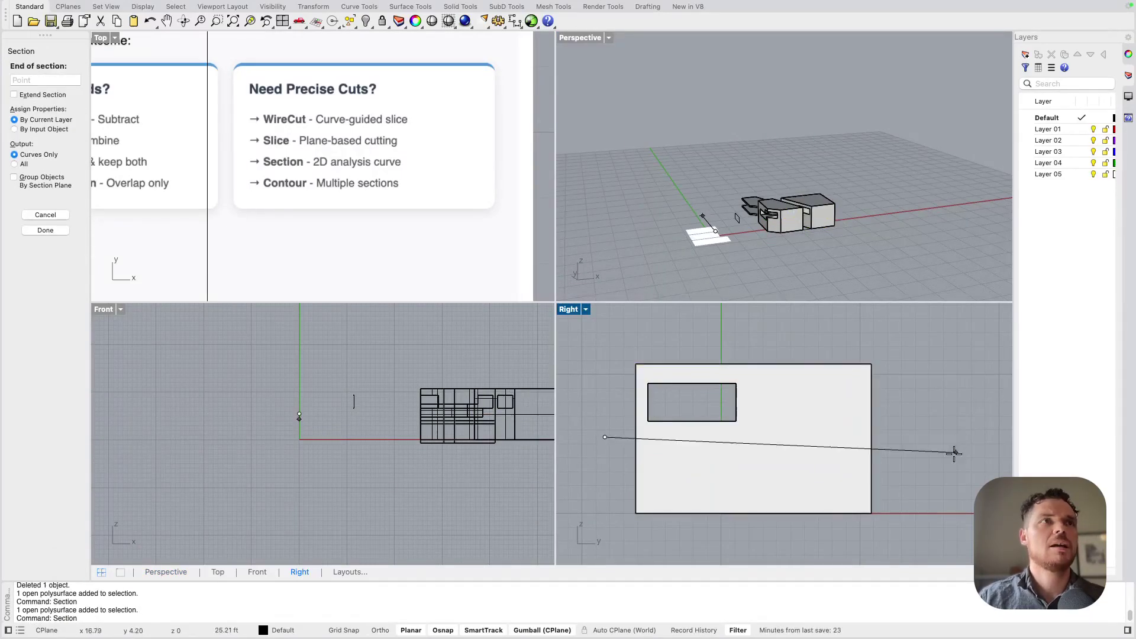
pyautogui.click(934, 478)
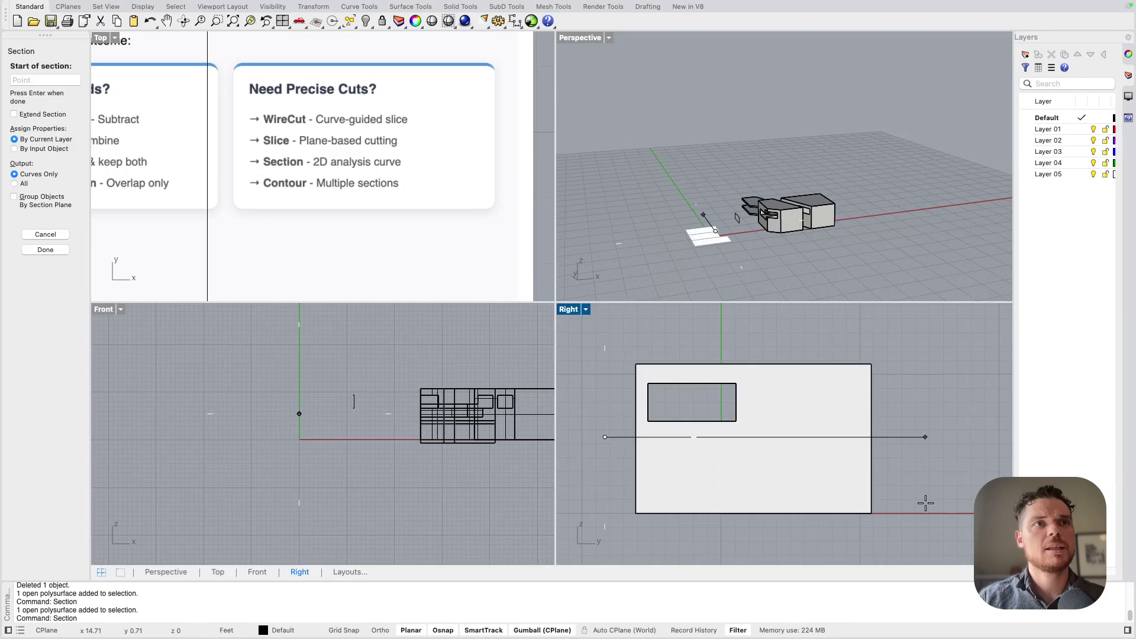
pyautogui.press('Return')
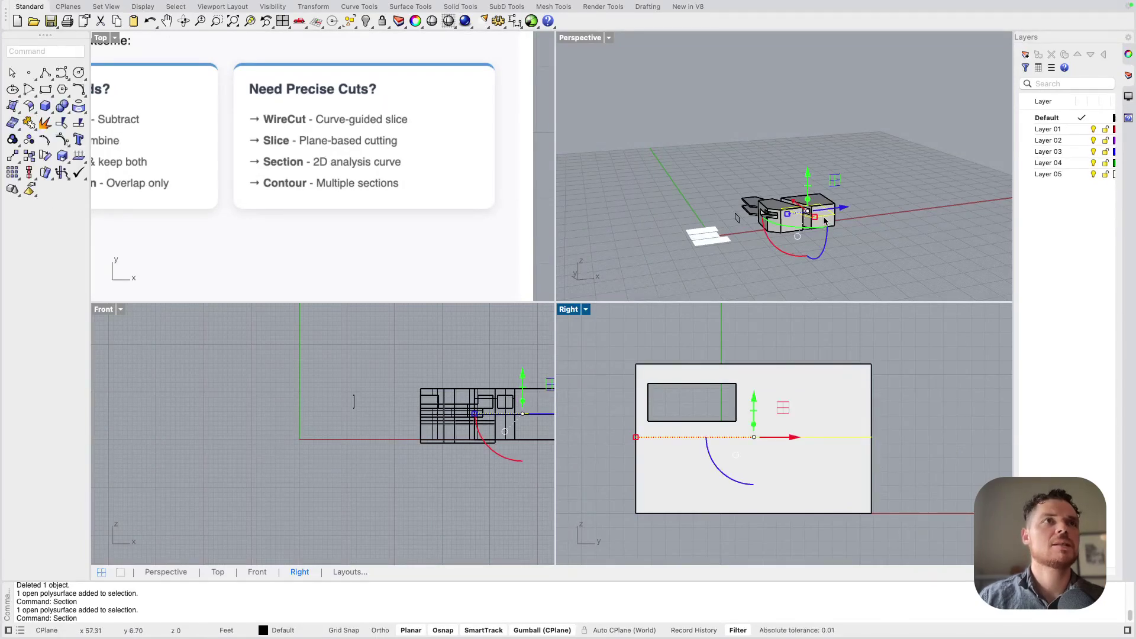
# Move the new section curve along the X axis, out of the farther solid.
pyautogui.scroll(10, 824, 220)
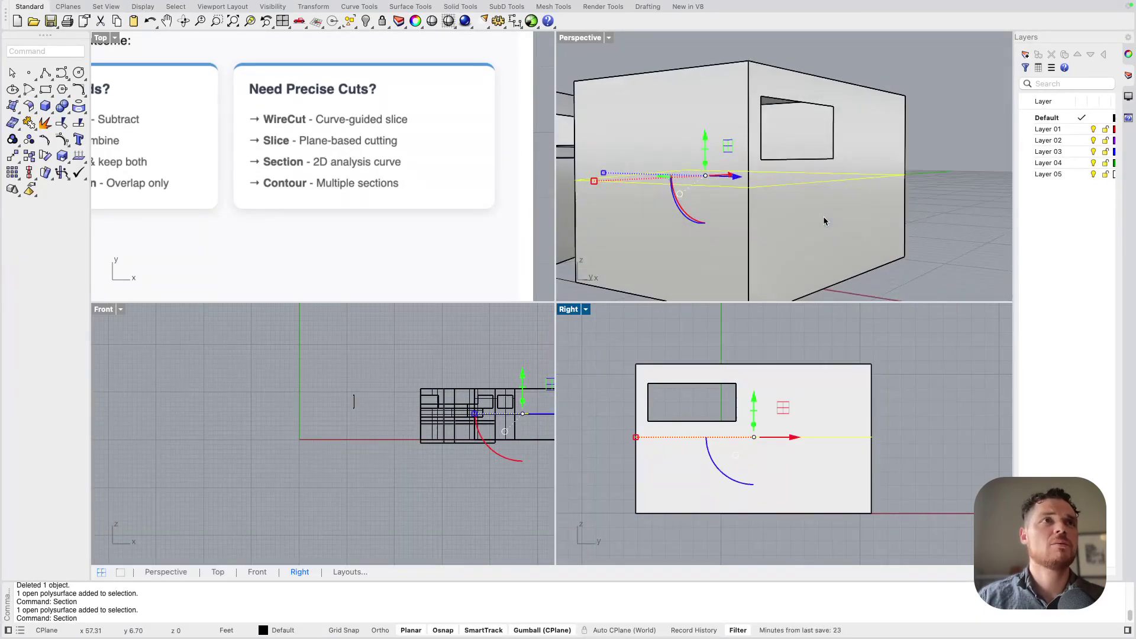
pyautogui.scroll(-5, 822, 215)
pyautogui.scroll(-5, 816, 229)
pyautogui.moveTo(817, 222); pyautogui.dragTo(1007, 252)
# Create a clipping section lengthwise along the farther solid and move its plane inward to cut through it.
pyautogui.click(885, 267)
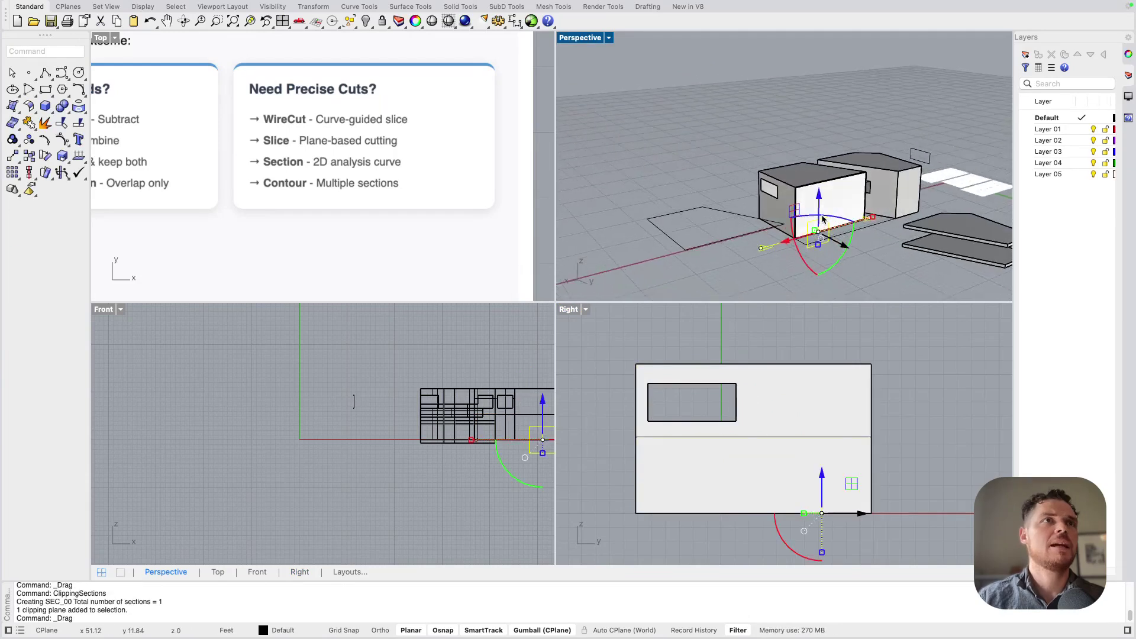
pyautogui.scroll(-1, 848, 249)
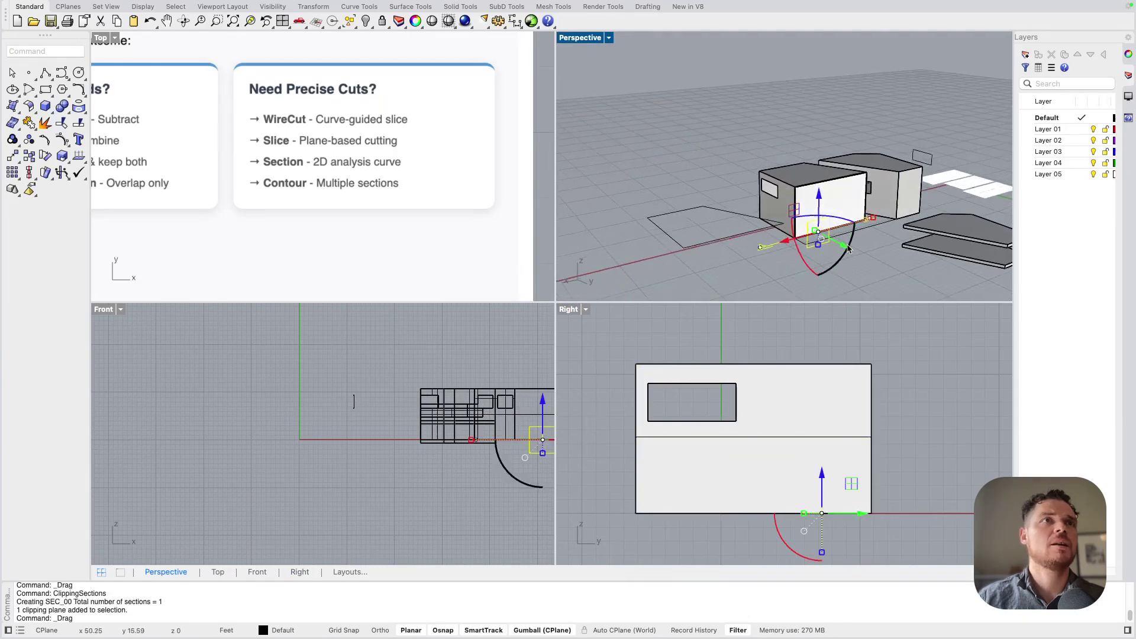
pyautogui.moveTo(847, 248); pyautogui.dragTo(837, 242)
pyautogui.scroll(5, 801, 202)
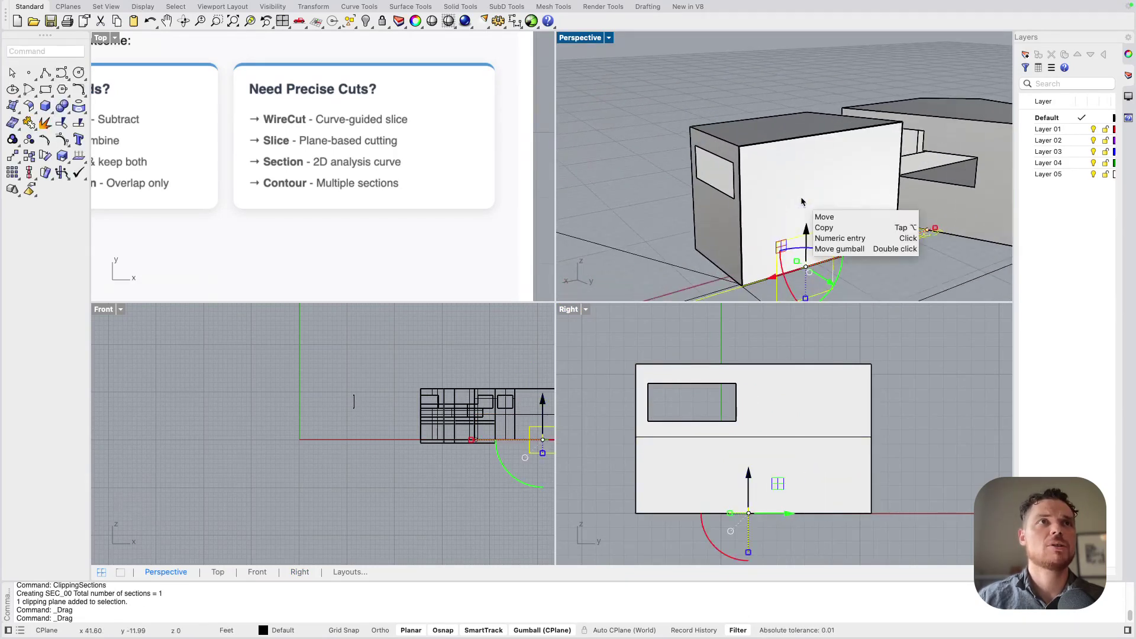
pyautogui.moveTo(802, 202); pyautogui.dragTo(805, 177, button='right')
pyautogui.moveTo(833, 276)
pyautogui.mouseDown()
pyautogui.moveTo(853, 285)
pyautogui.moveTo(836, 278)
pyautogui.mouseUp()
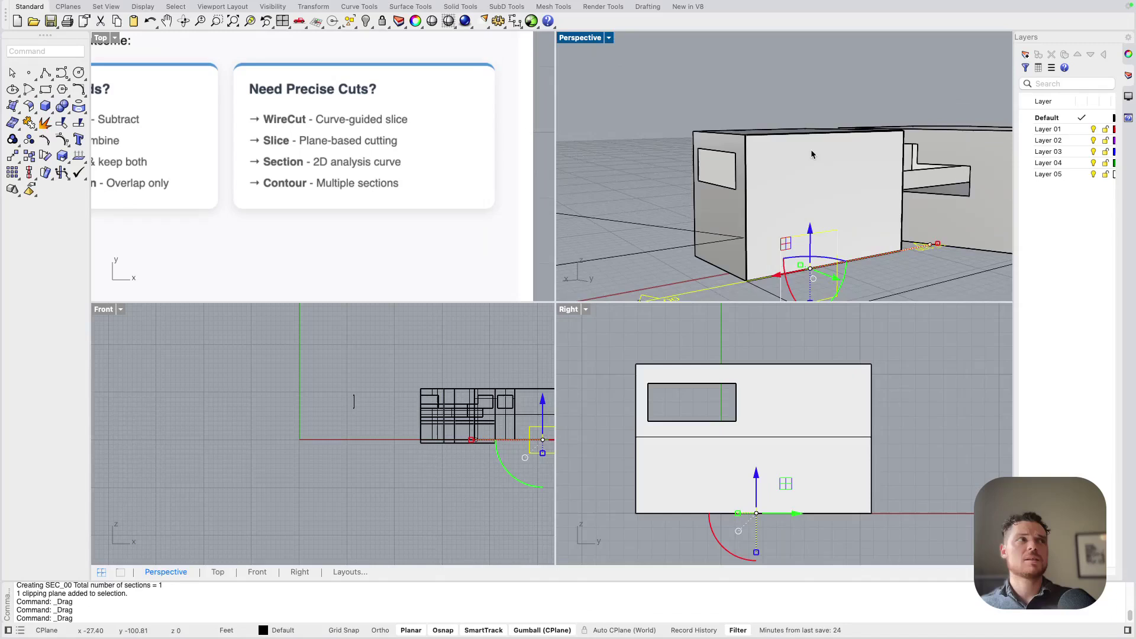
# Move the clipping plane deeper into the solids so it cuts through their rectangular openings.
pyautogui.scroll(-3, 783, 185)
pyautogui.scroll(-5, 746, 218)
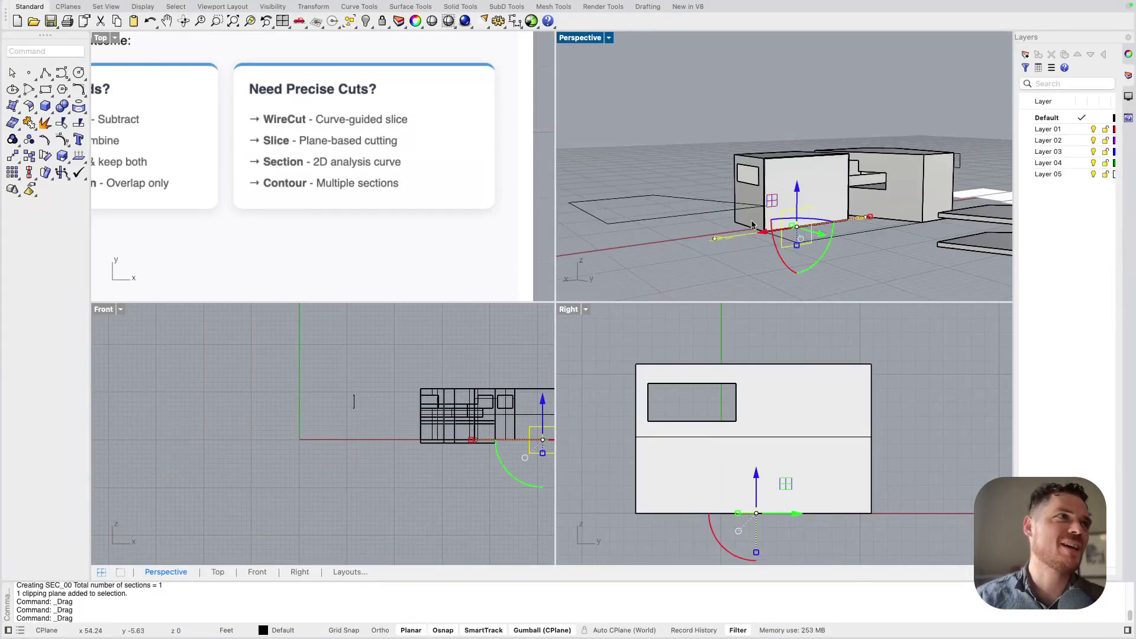
pyautogui.moveTo(774, 224); pyautogui.dragTo(782, 241, button='right')
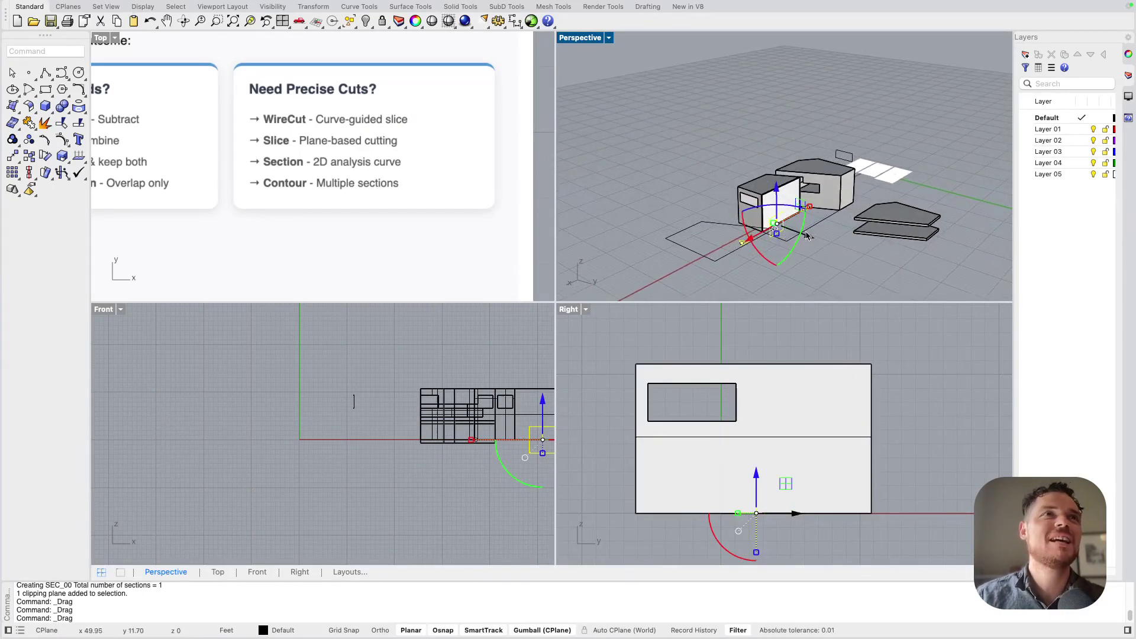
pyautogui.moveTo(773, 223)
pyautogui.mouseDown()
pyautogui.moveTo(857, 260)
pyautogui.moveTo(769, 226)
pyautogui.moveTo(781, 232)
pyautogui.mouseUp()
pyautogui.scroll(5, 753, 204)
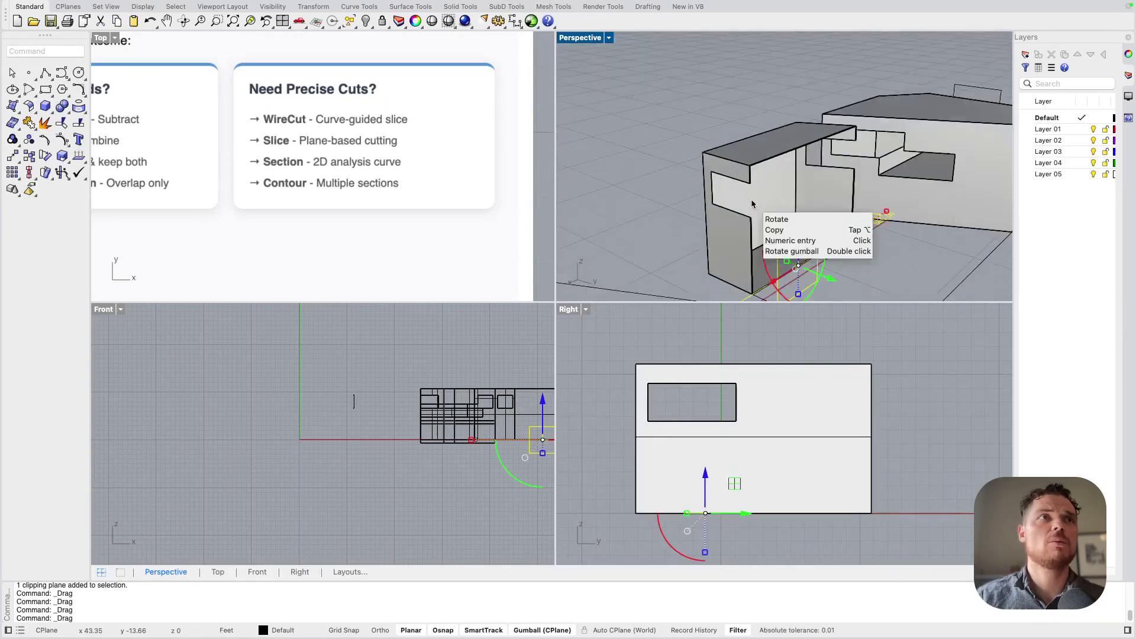
# Set the Perspective viewport to Rendered display mode and select the moved section curve.
pyautogui.click(609, 38)
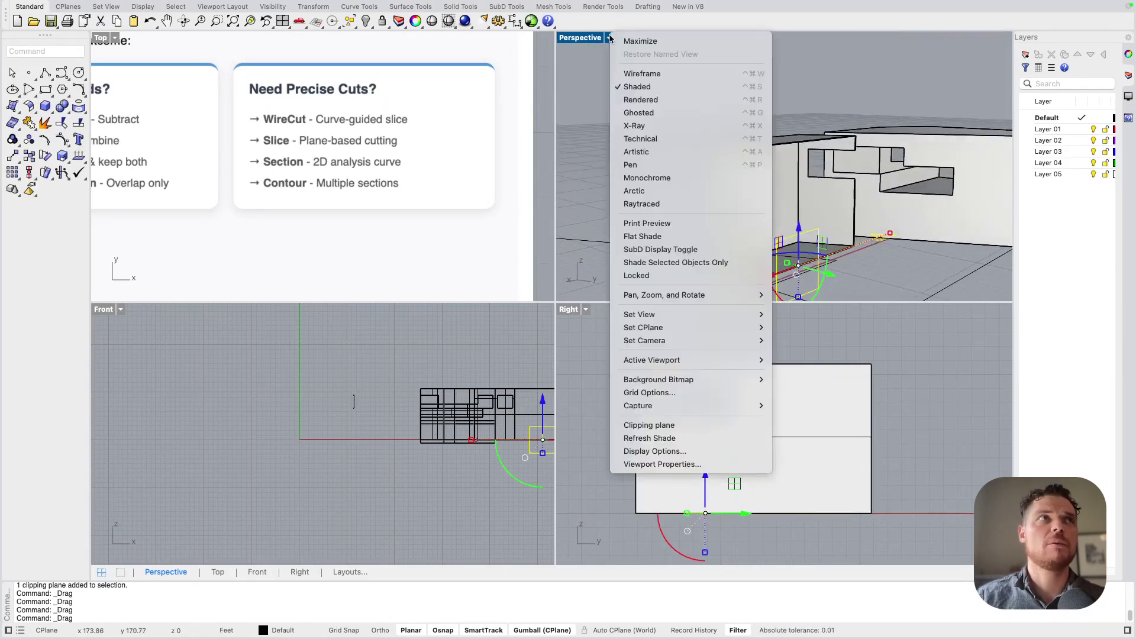
pyautogui.click(641, 100)
pyautogui.scroll(-5, 763, 243)
pyautogui.click(763, 242)
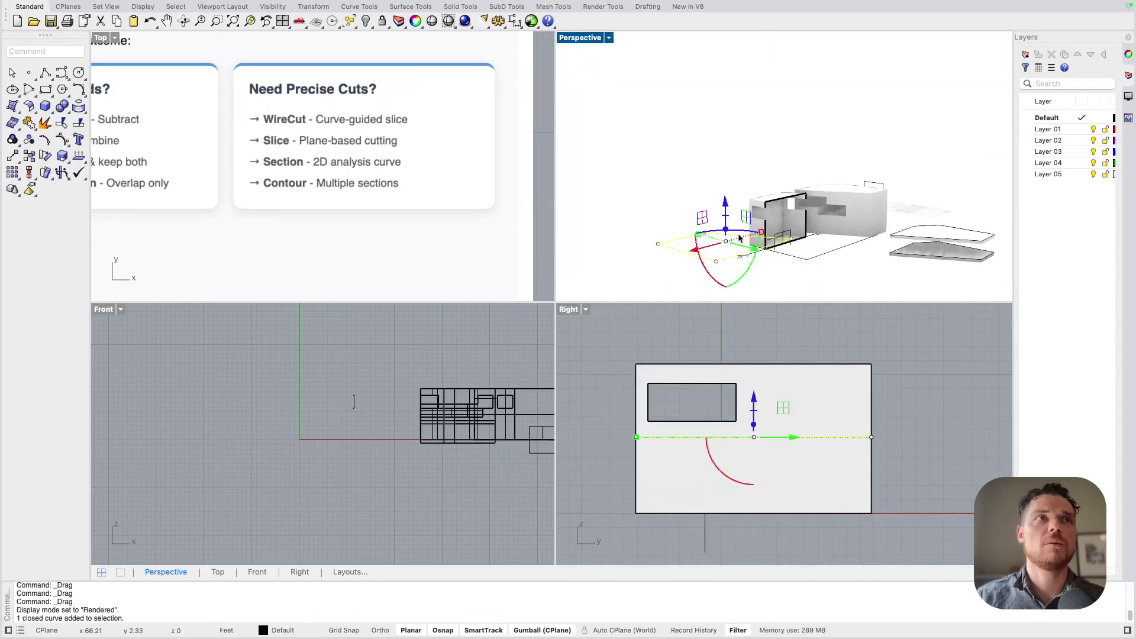
# Delete the selected section curve and select the clipping plane at the base of the cut solid.
pyautogui.press('Delete')
pyautogui.scroll(5, 743, 204)
pyautogui.click(743, 239)
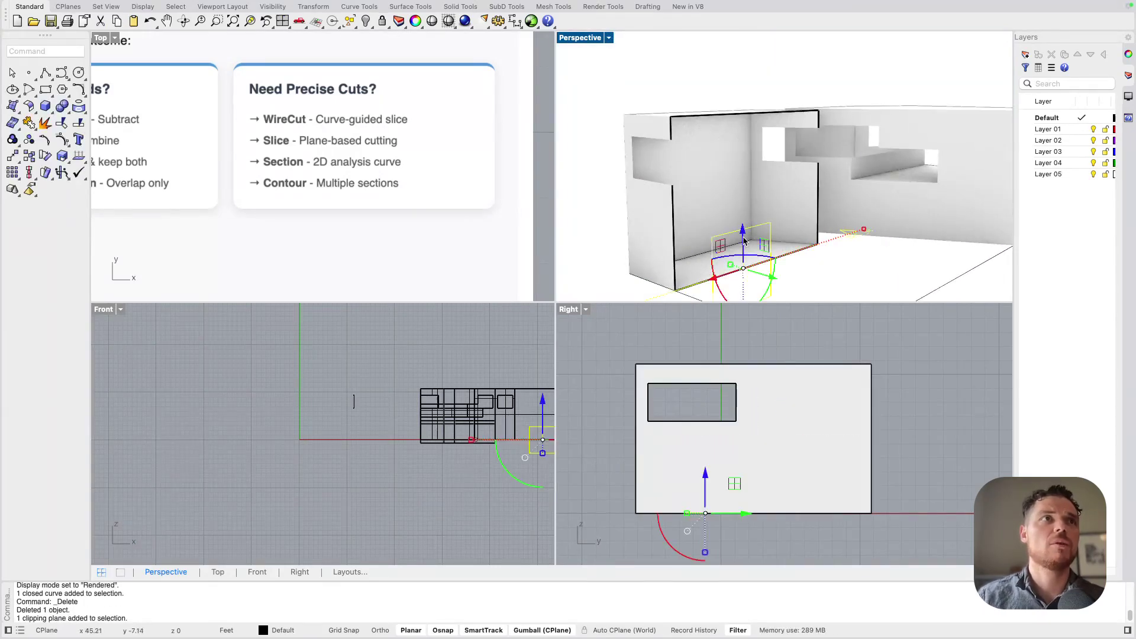
# Review the clipping plane's clipping settings, general object properties and material assignment.
pyautogui.click(1128, 54)
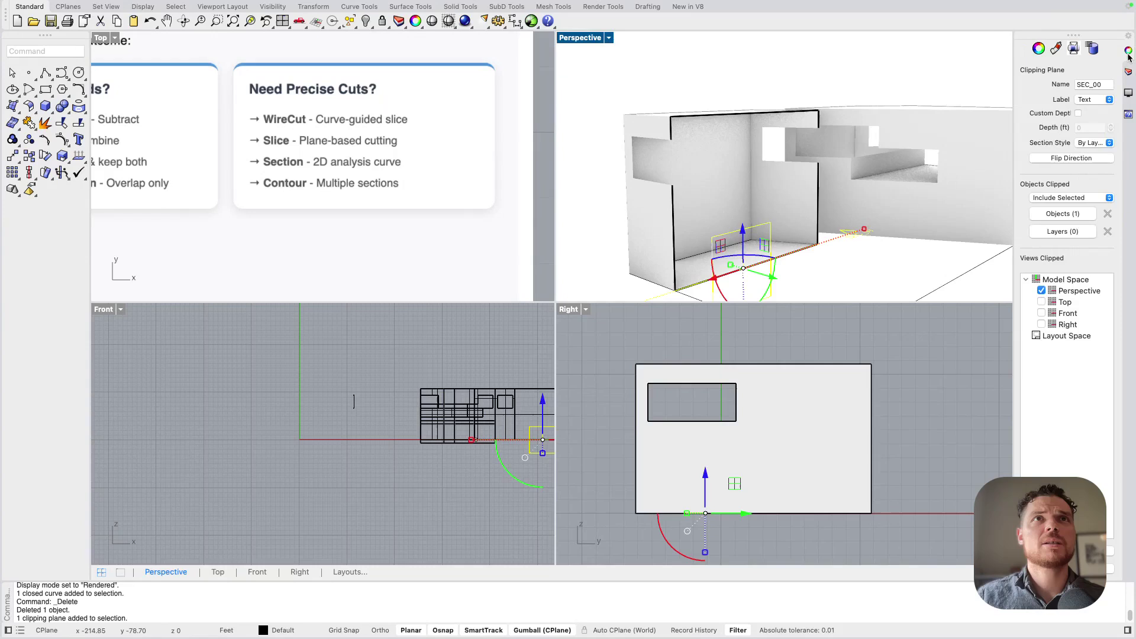
pyautogui.click(1038, 48)
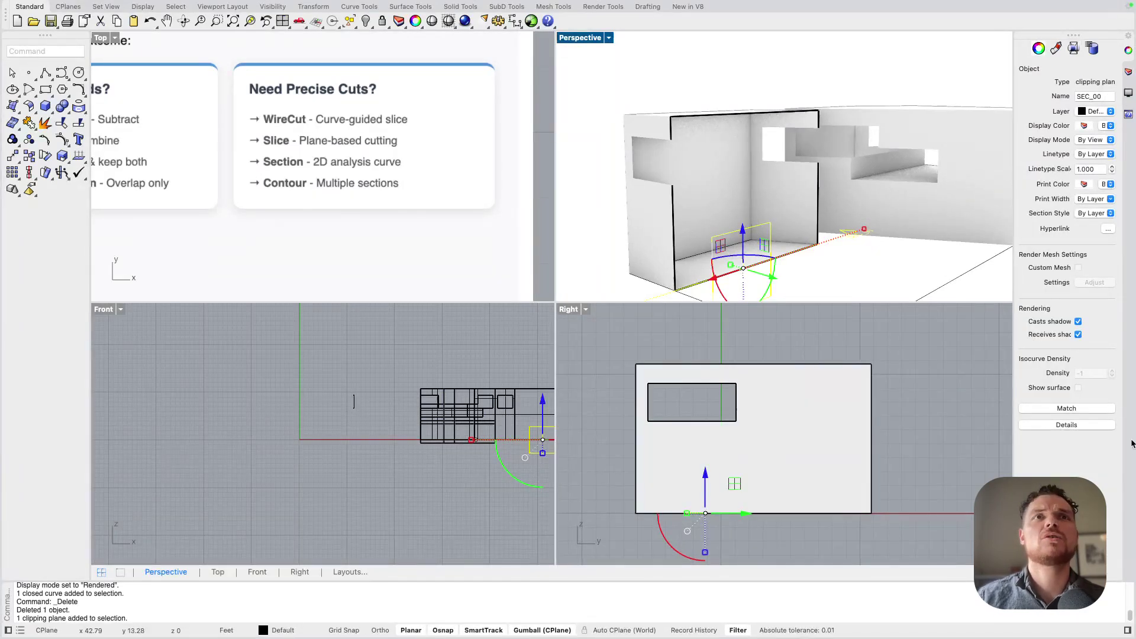
pyautogui.click(1128, 74)
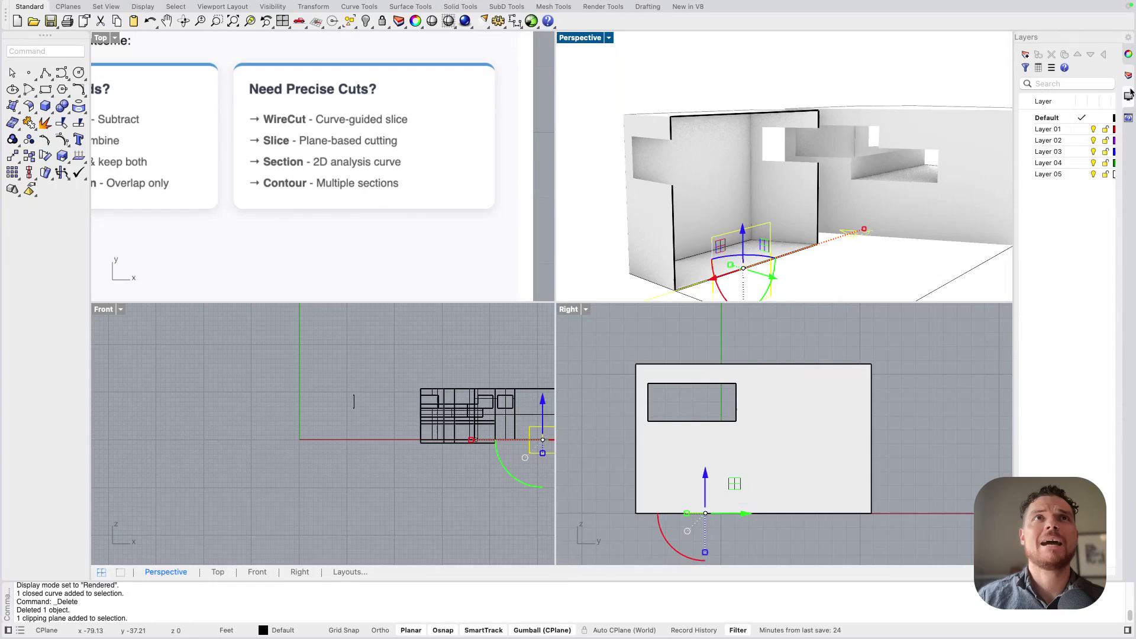
pyautogui.click(1128, 55)
pyautogui.click(1053, 52)
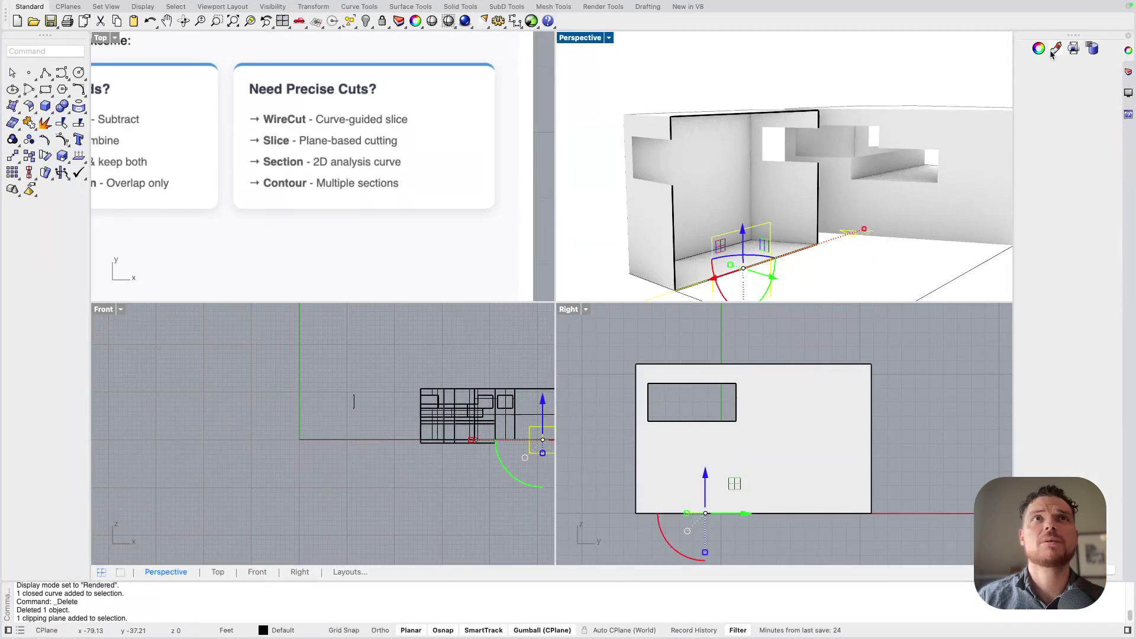
pyautogui.click(1038, 52)
pyautogui.click(1055, 48)
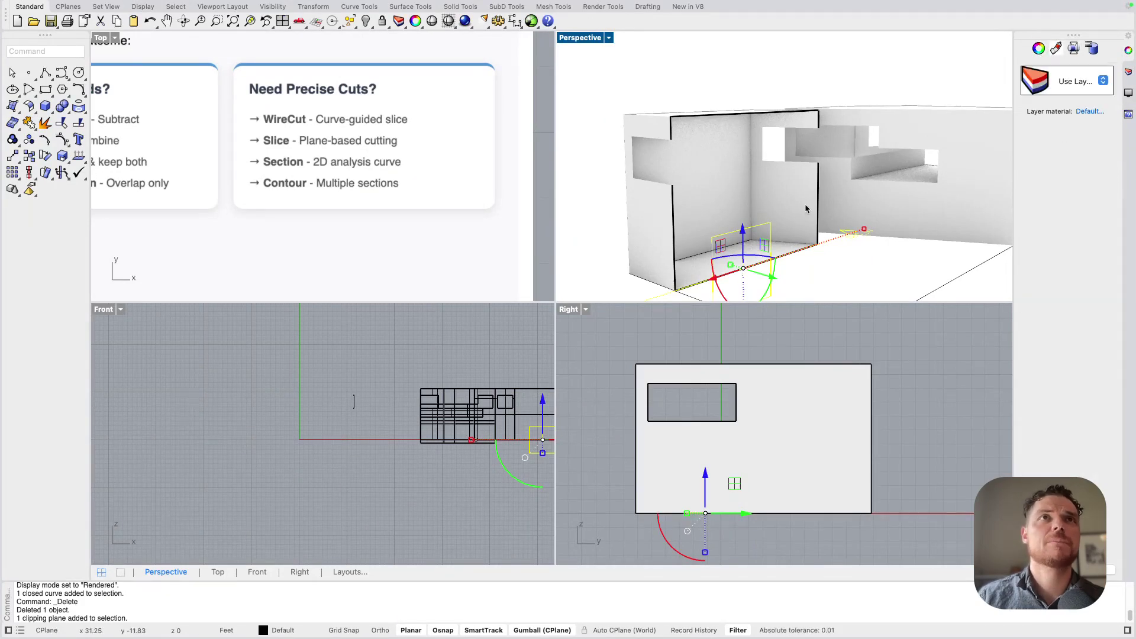
# Deselect the clipping plane and review the cutting tool overview, Quick Reference and Quick Decision Guide in the Top viewport.
pyautogui.scroll(-3, 732, 239)
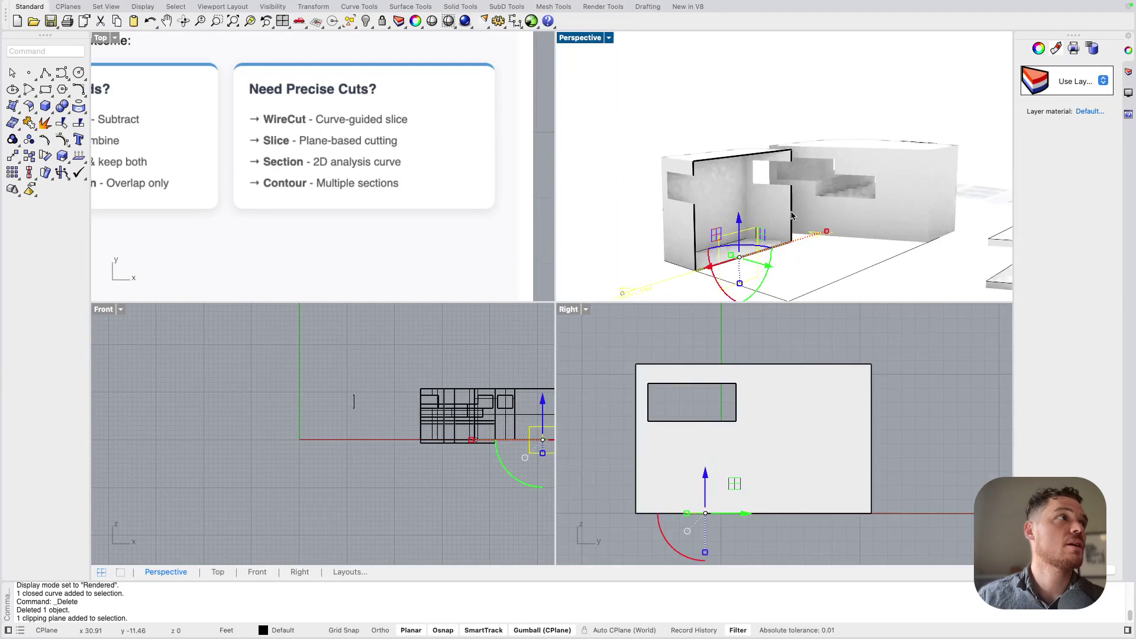
pyautogui.scroll(-2, 793, 216)
pyautogui.scroll(-5, 418, 140)
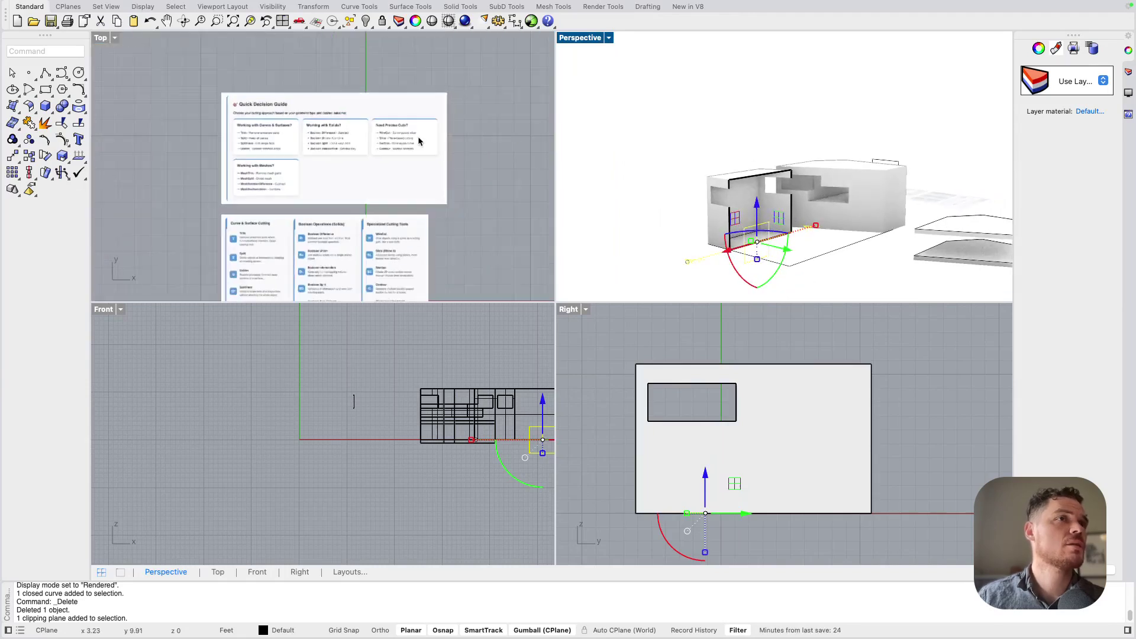
pyautogui.scroll(5, 299, 229)
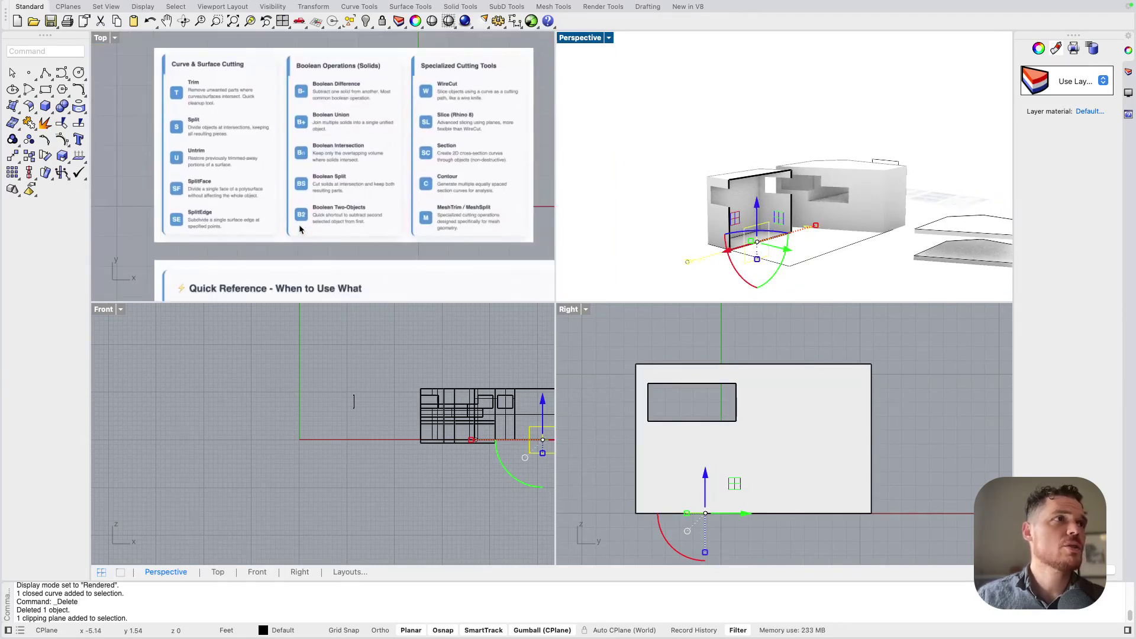
pyautogui.scroll(-8, 299, 229)
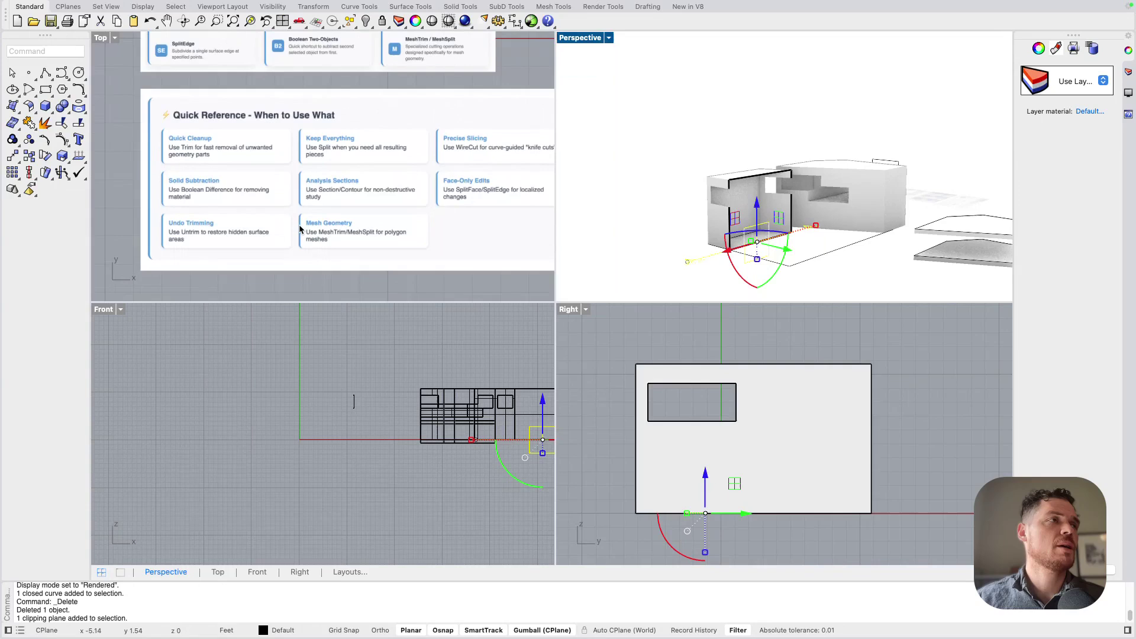
pyautogui.moveTo(300, 229); pyautogui.dragTo(281, 225, button='right')
pyautogui.click(623, 227)
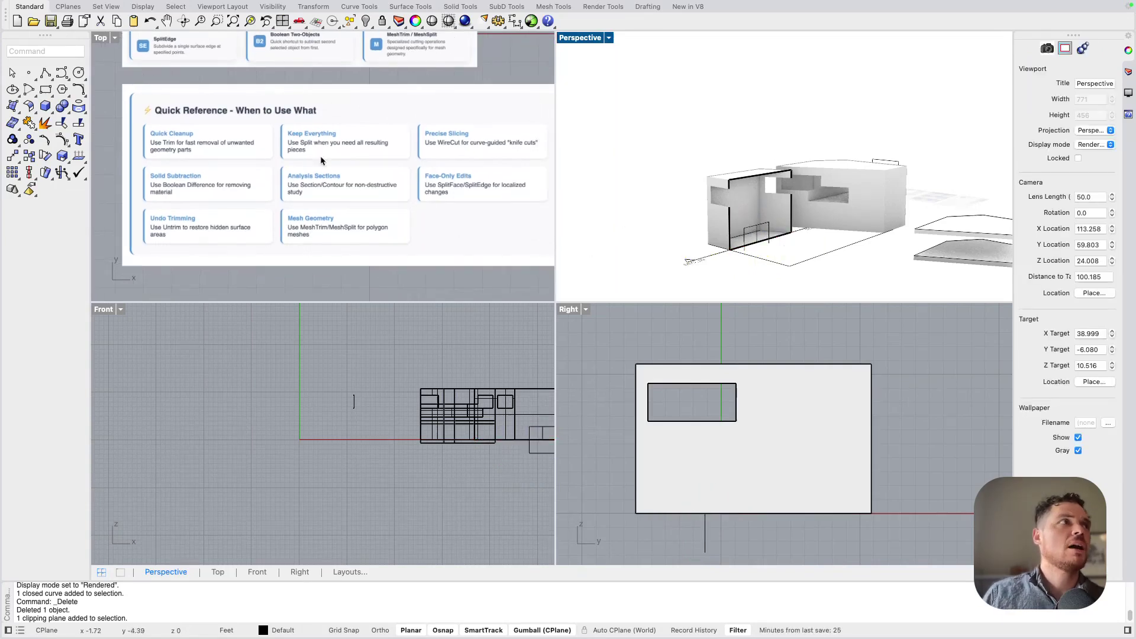
pyautogui.scroll(10, 321, 160)
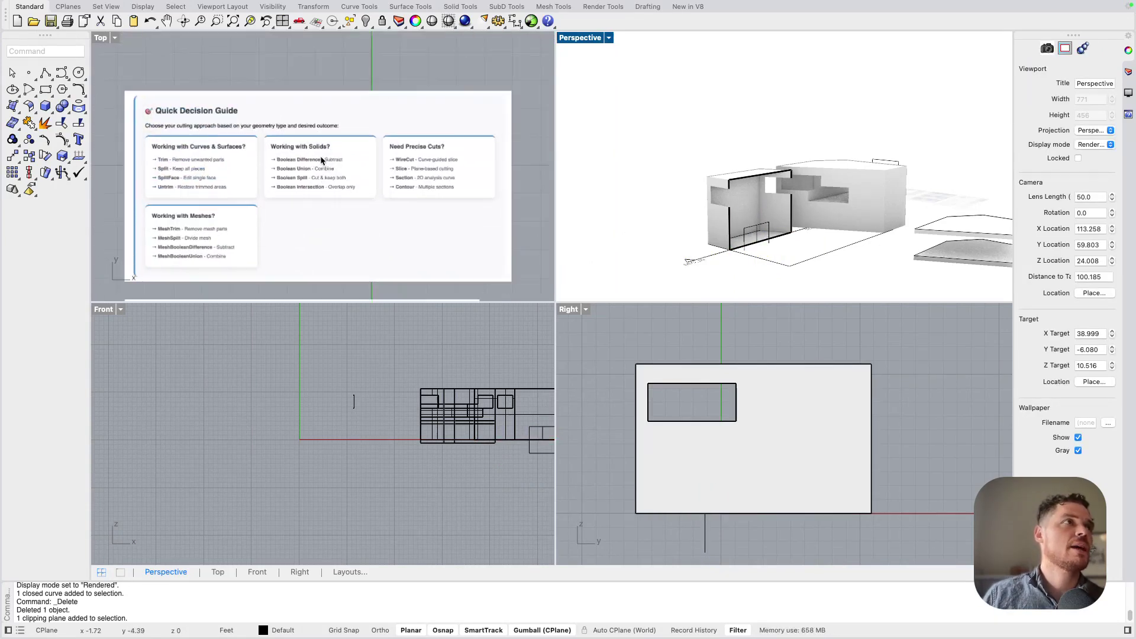
pyautogui.scroll(-2, 260, 180)
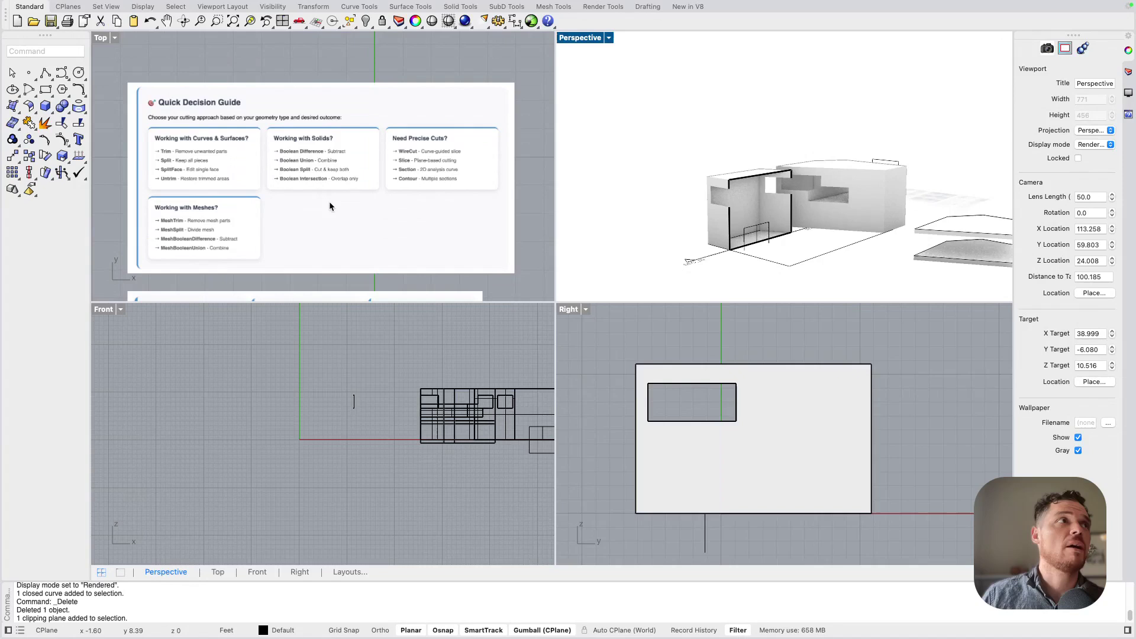
# Pick the overlapping objects at the base of the clipped solid in the Perspective viewport.
pyautogui.click(764, 234)
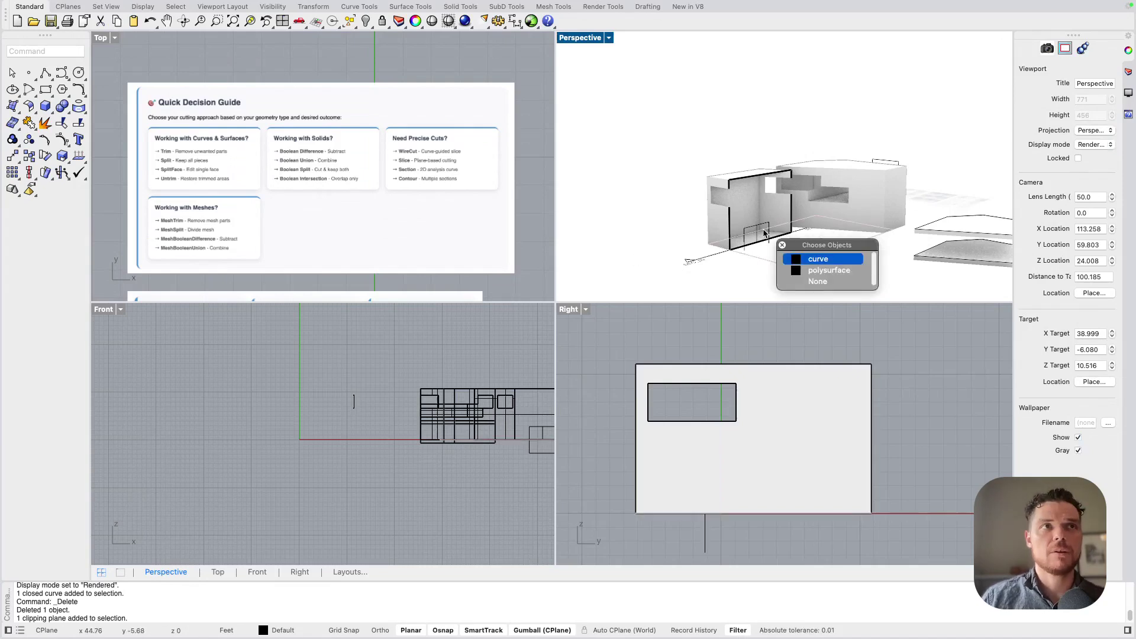